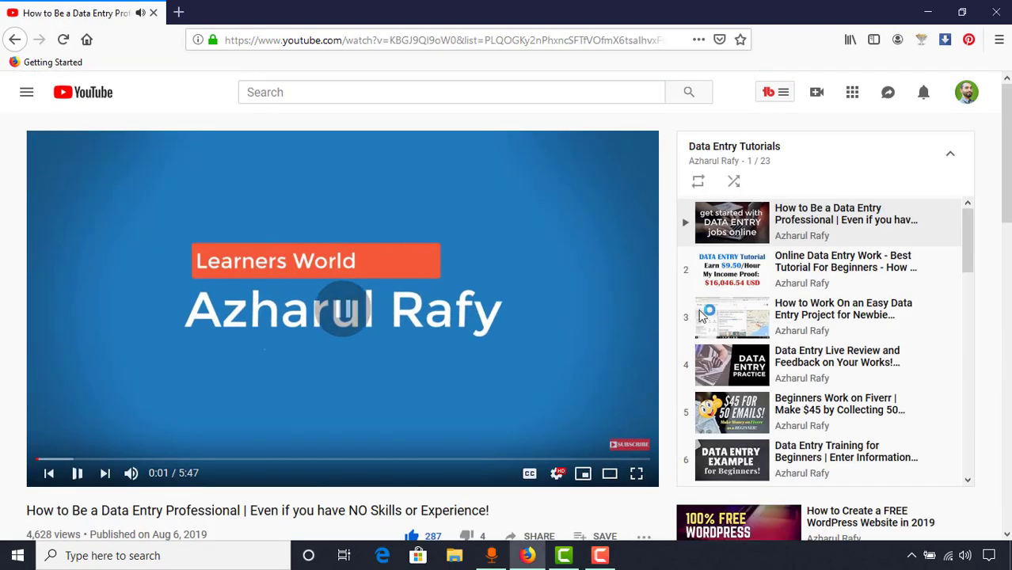
Look through the YouTube video page, its playlist and its viewer comments
scroll(487, 286, down, 1)
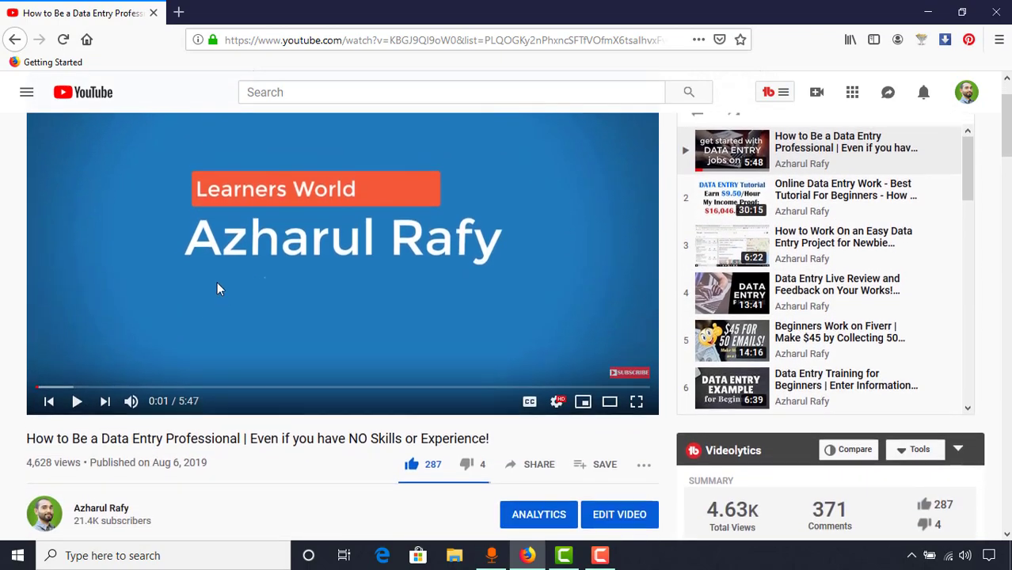
scroll(222, 313, up, 1)
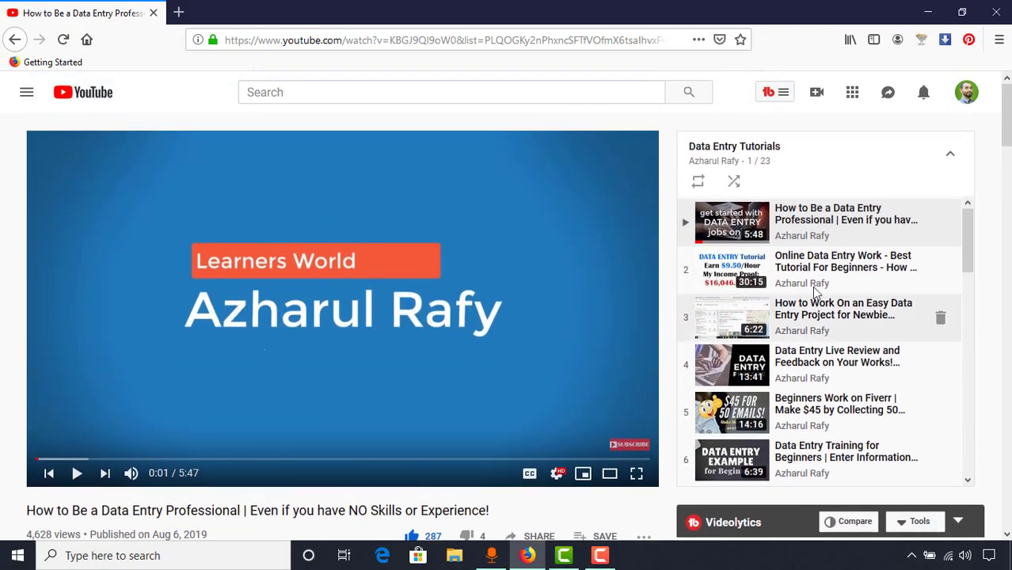
scroll(849, 300, down, 12)
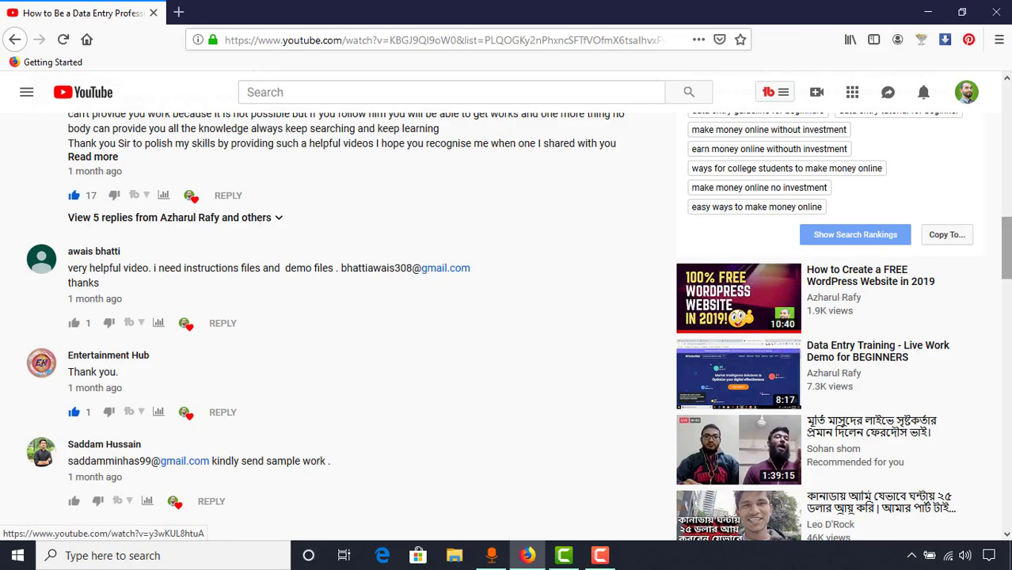
scroll(815, 376, down, 8)
scroll(899, 323, down, 4)
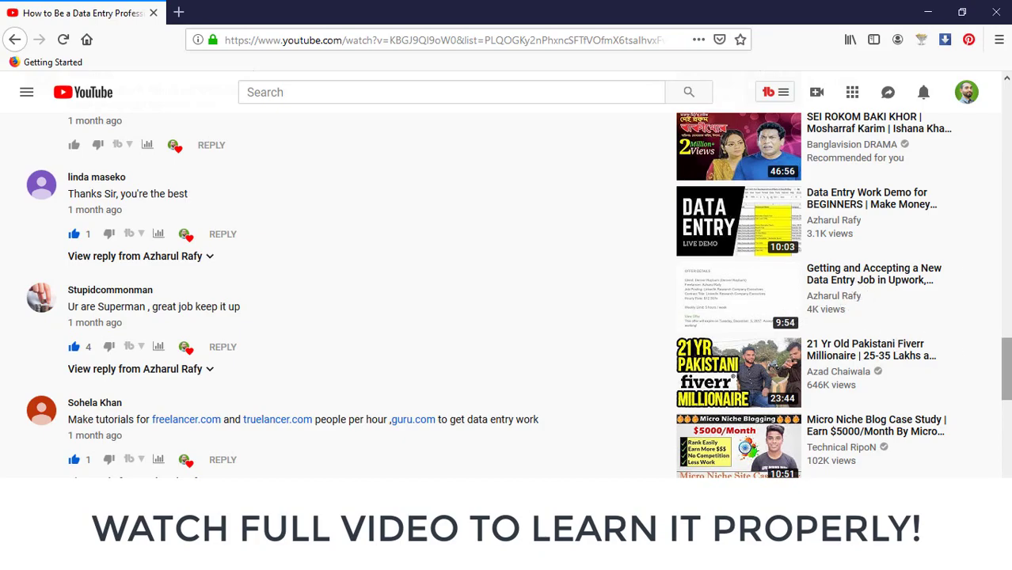
scroll(950, 332, up, 20)
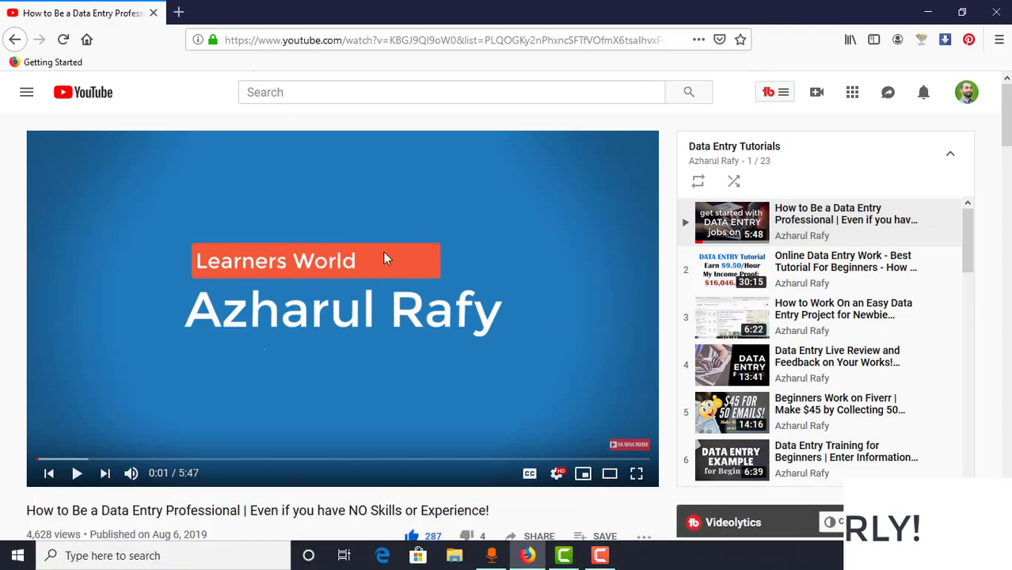
Search the web for "google adwords" from a new browser tab and open the Google Ads home page from the results
click(180, 11)
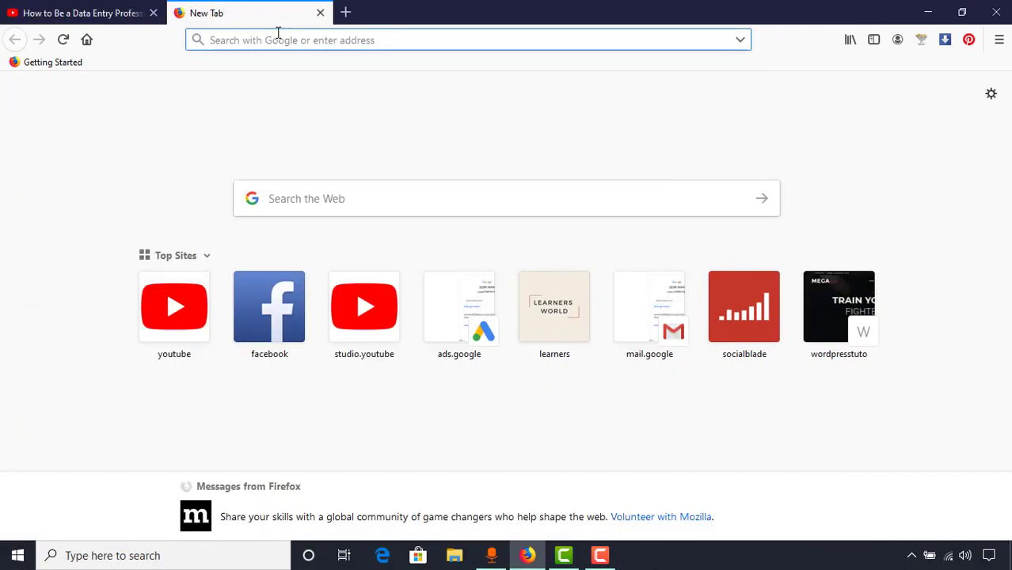
text(google ad)
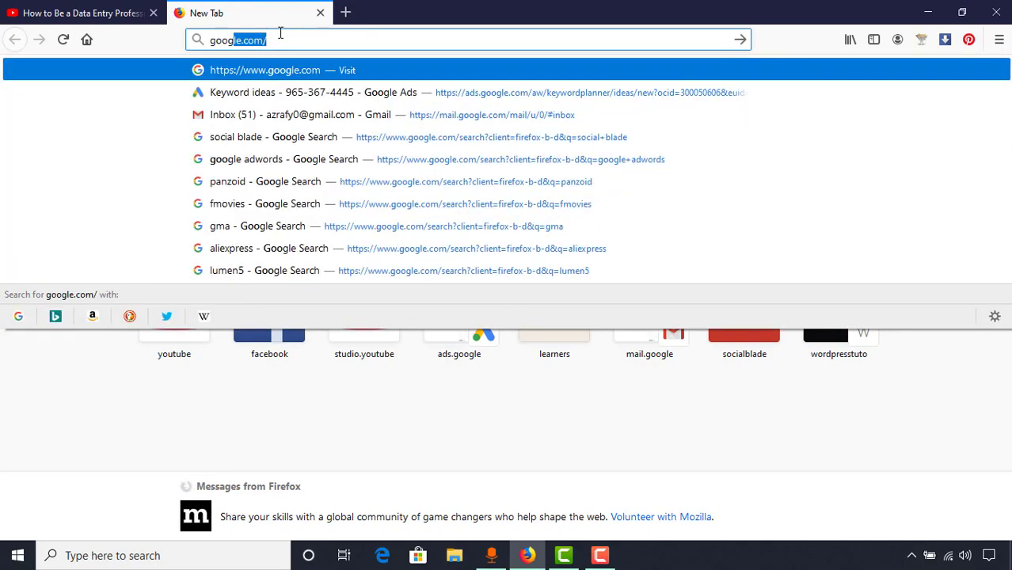
text(words)
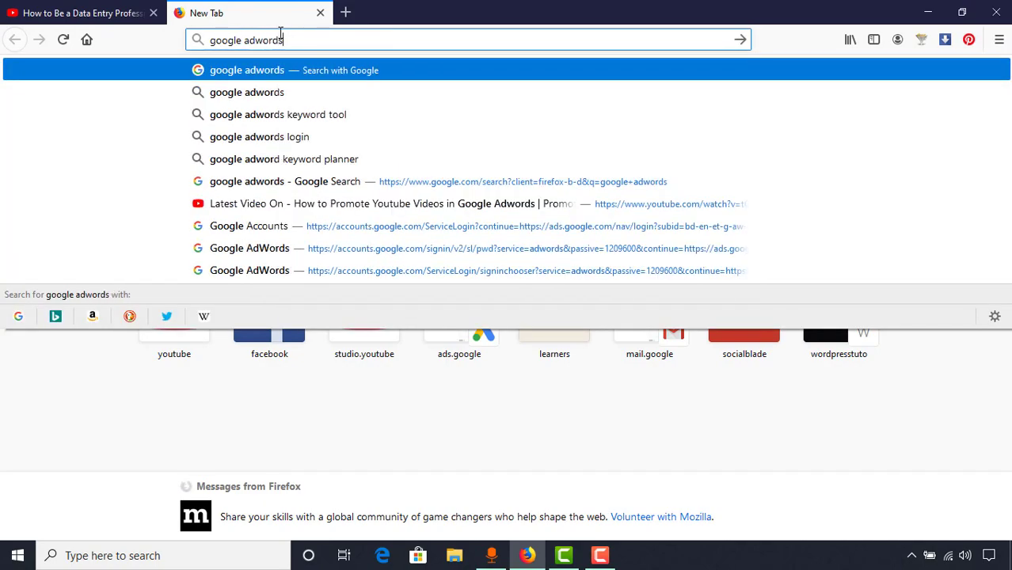
key(Return)
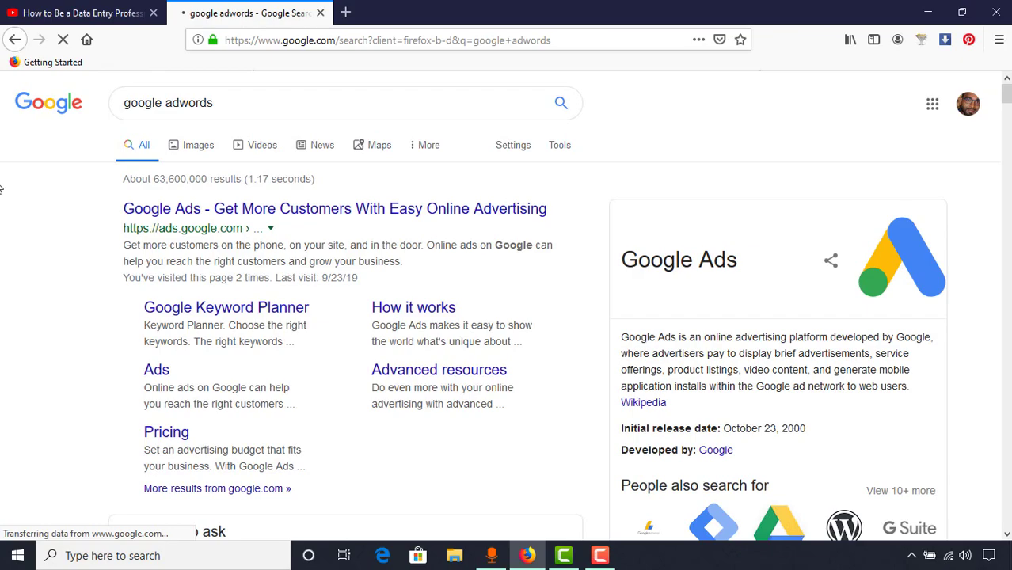
click(219, 209)
click(243, 13)
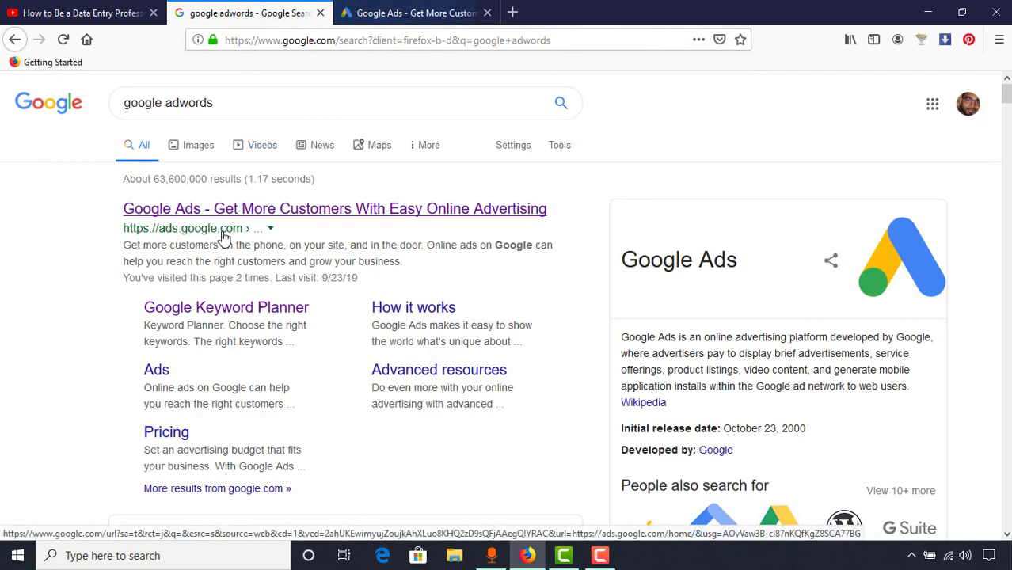
key(ctrl+Tab)
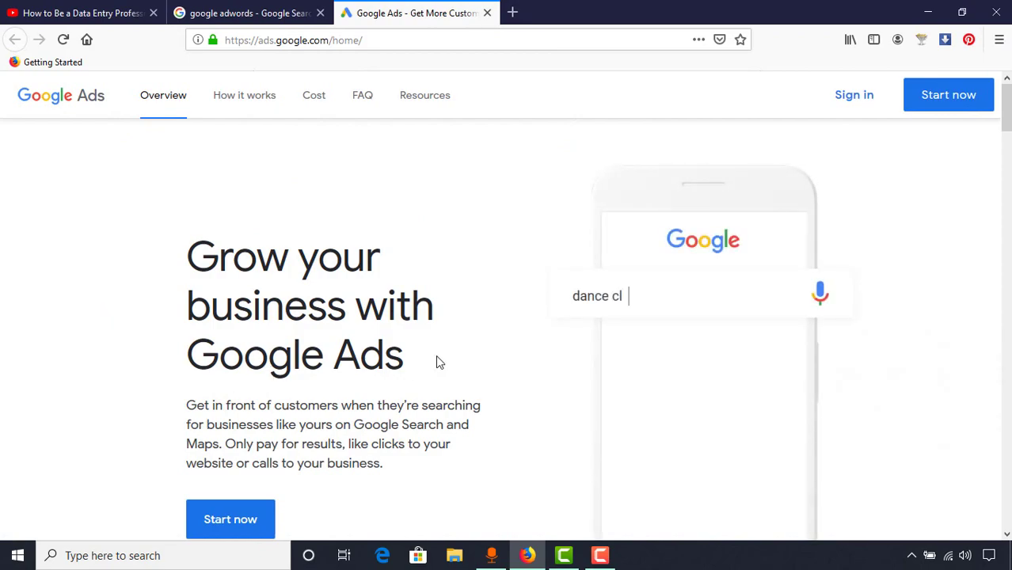
Sign in to Google Ads and bring up the account overview
click(845, 104)
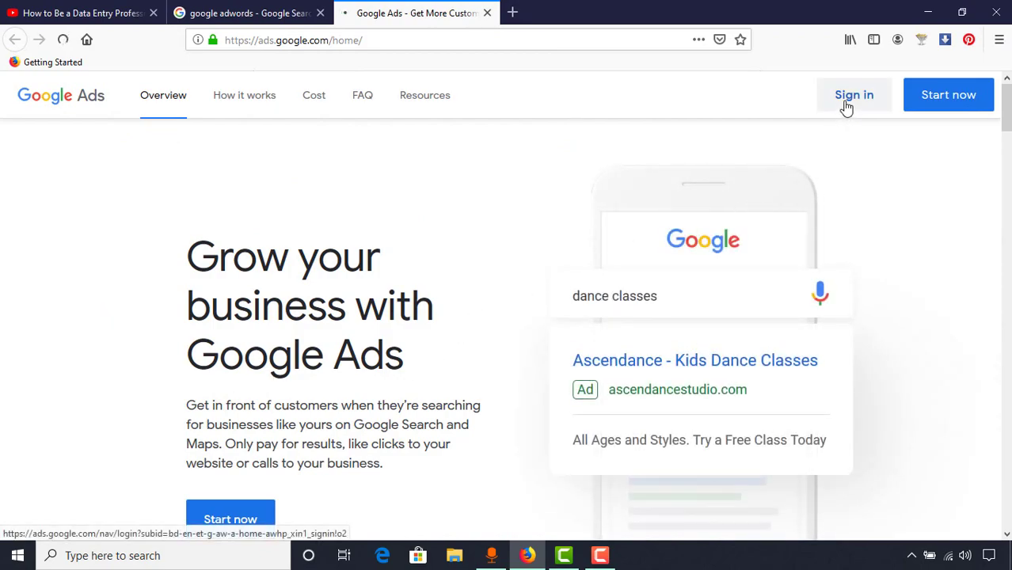
click(32, 6)
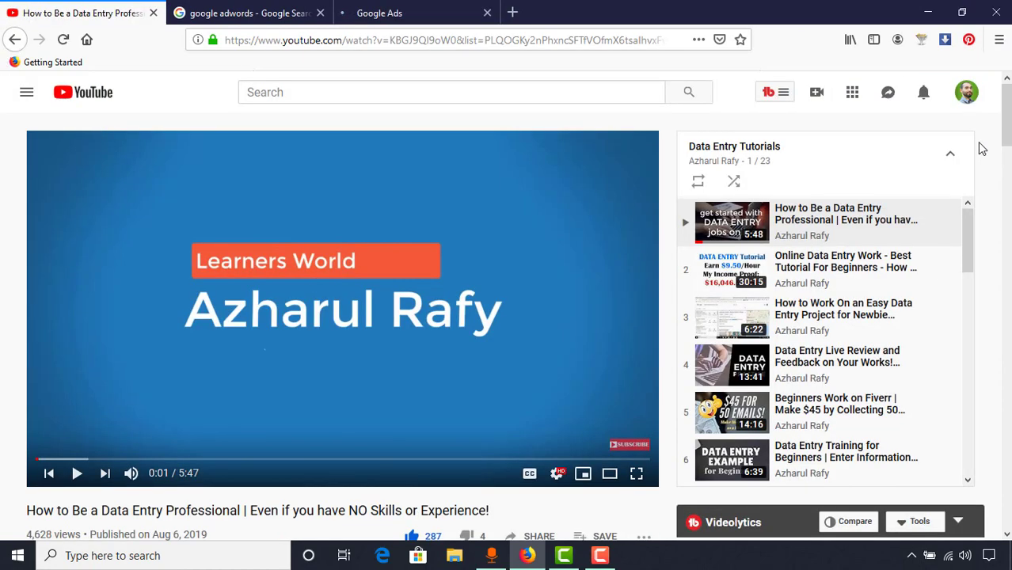
click(380, 11)
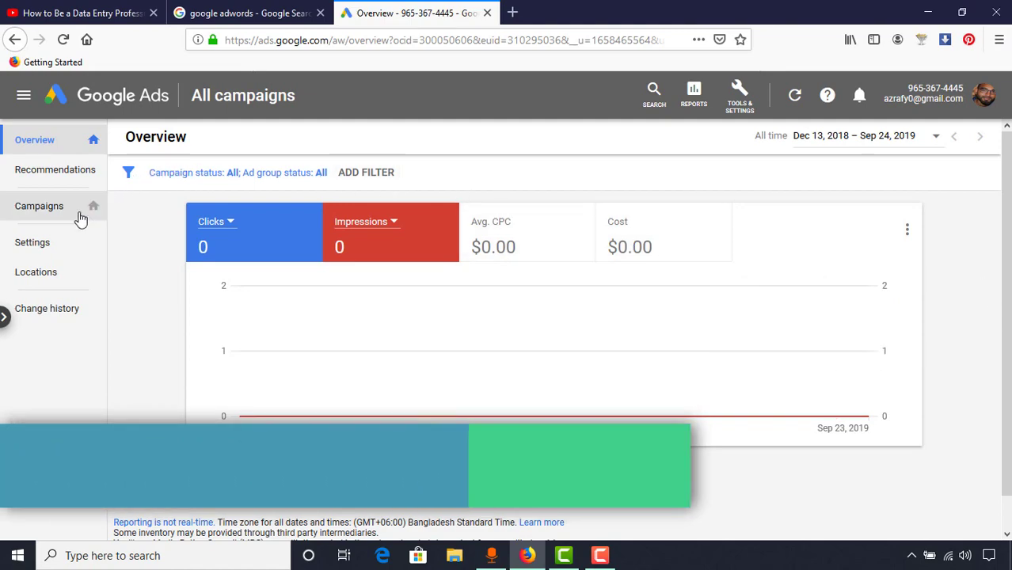
Start creating a new campaign from the account's campaign list
click(42, 209)
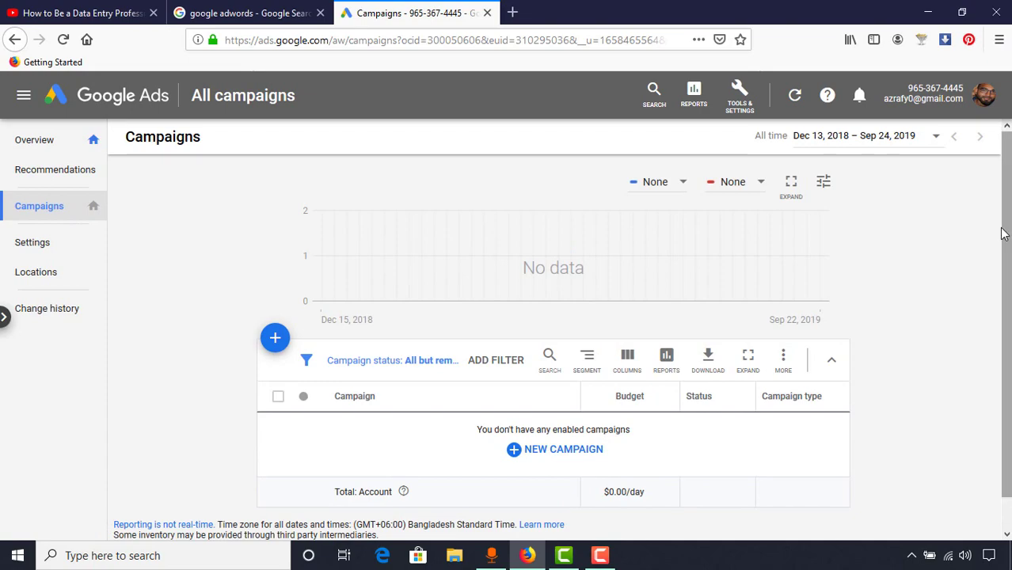
scroll(554, 333, down, 1)
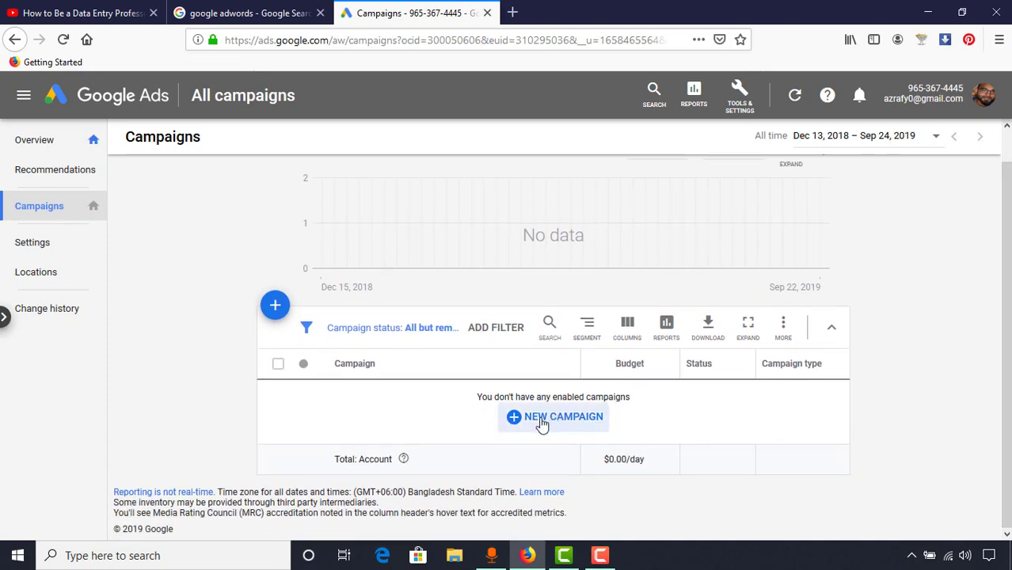
click(568, 429)
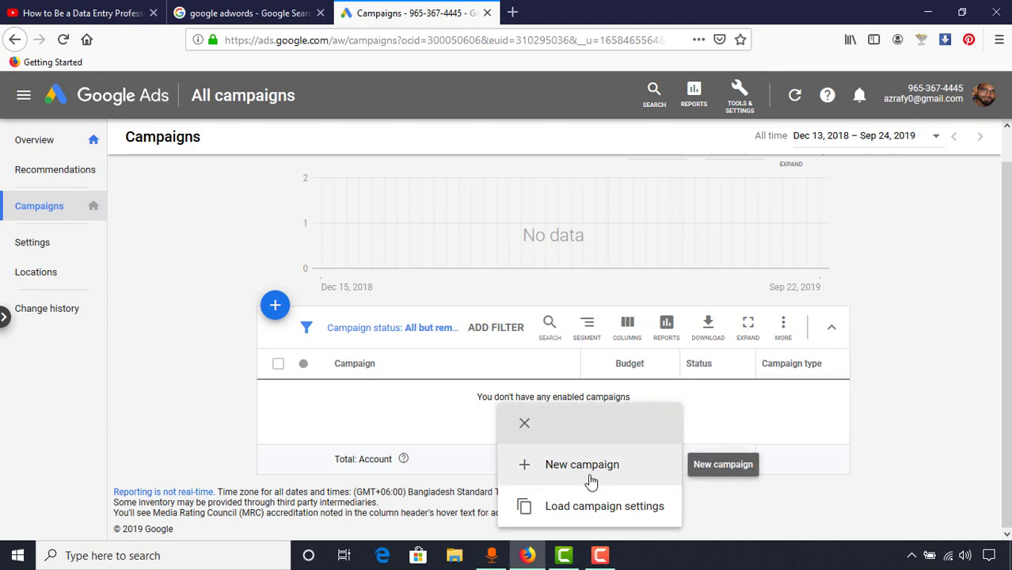
click(582, 465)
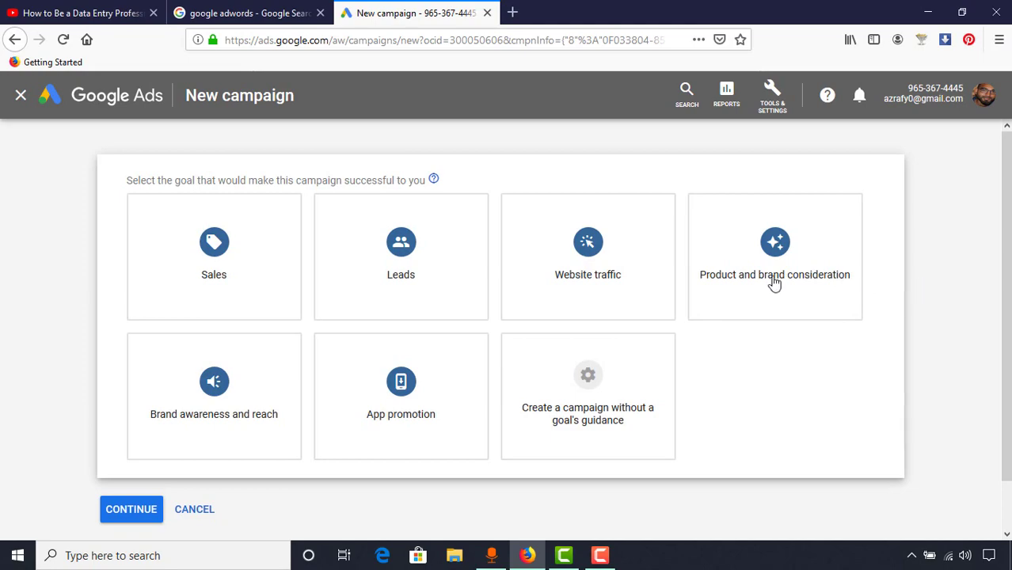
Choose the Product and brand consideration goal with a Video campaign of subtype Influence consideration, and continue to its settings
mouse_move(775, 284)
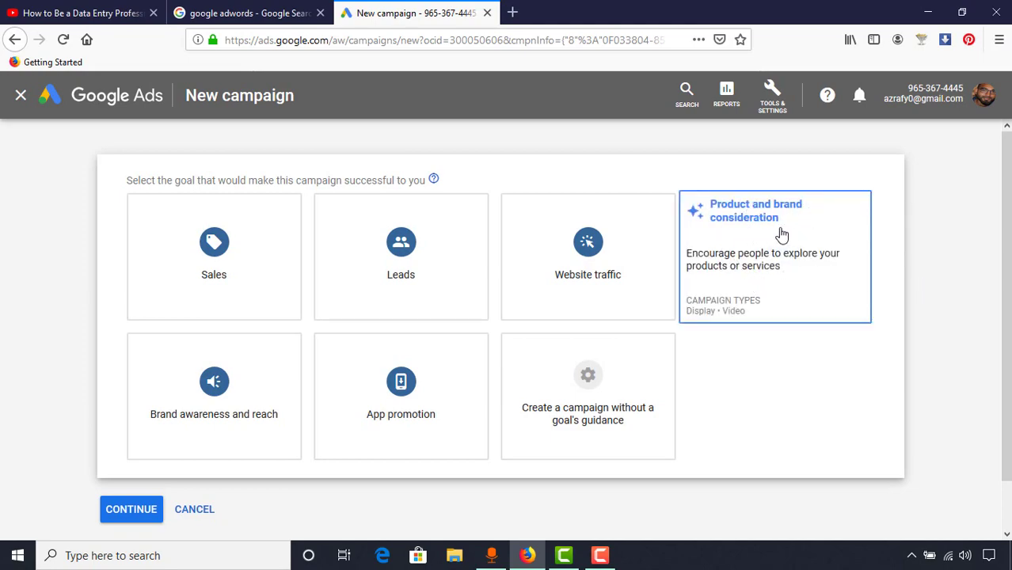
click(763, 225)
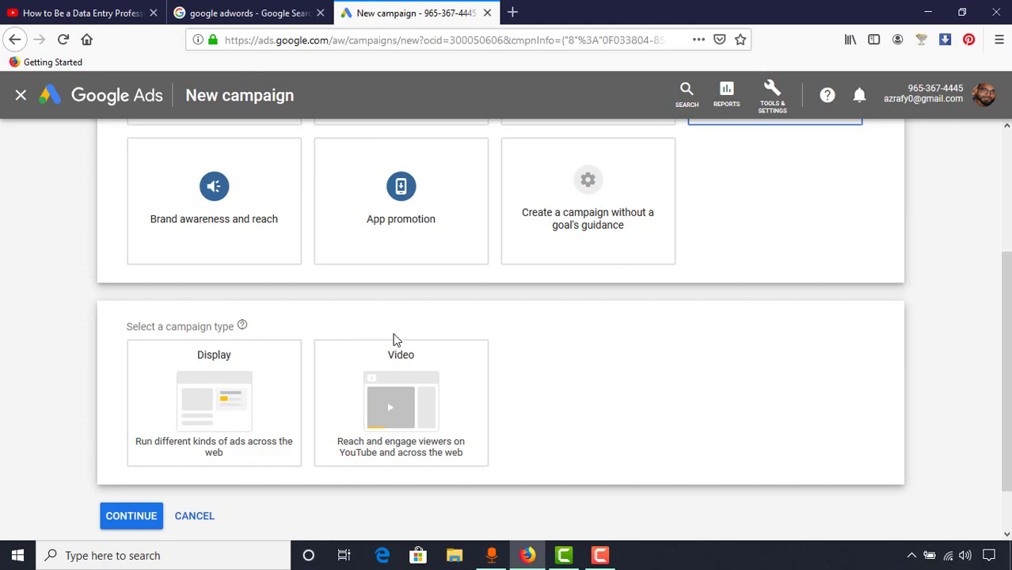
click(430, 399)
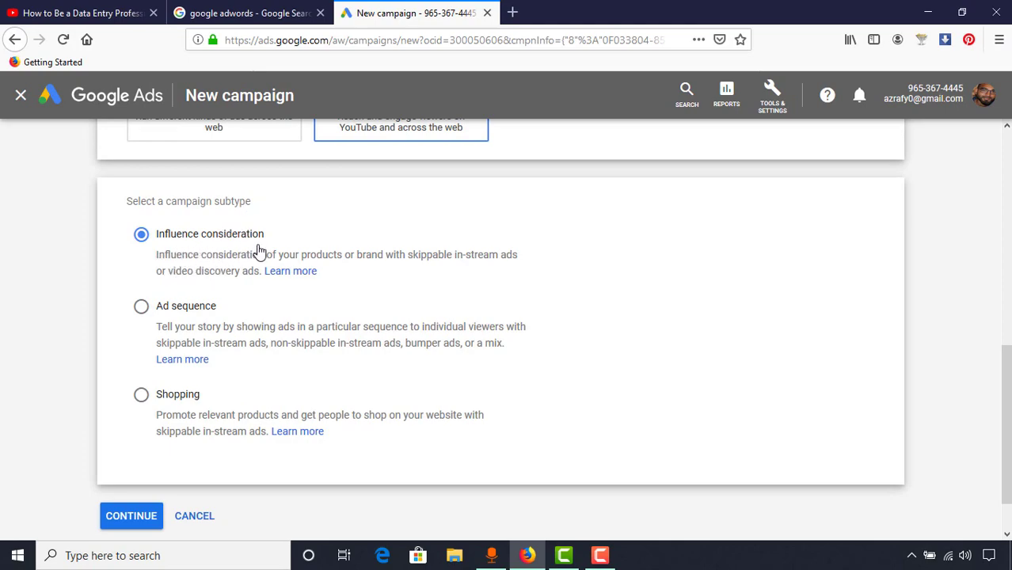
click(110, 516)
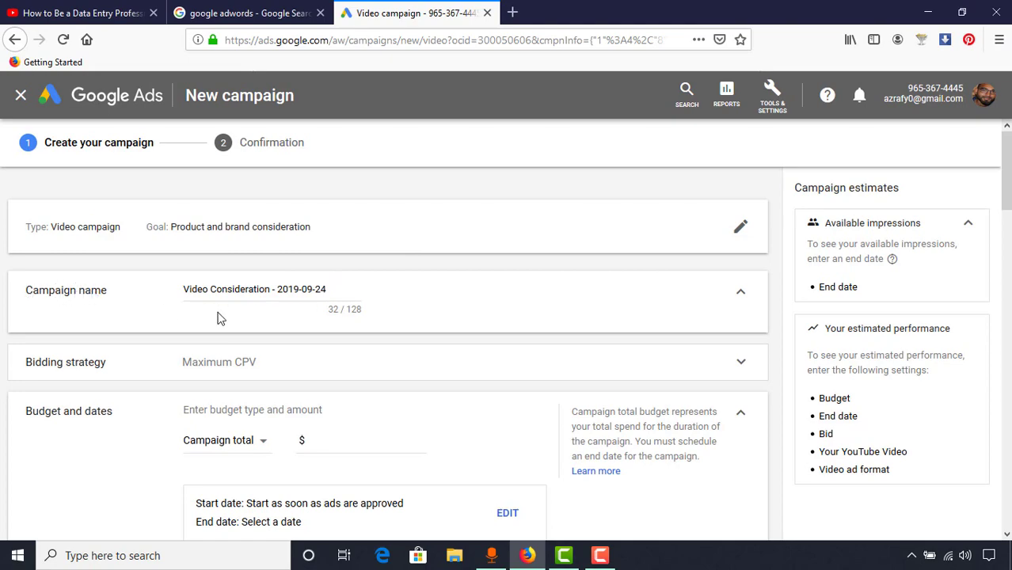
Replace the default campaign name with "Data Entry"
drag(185, 287, 408, 328)
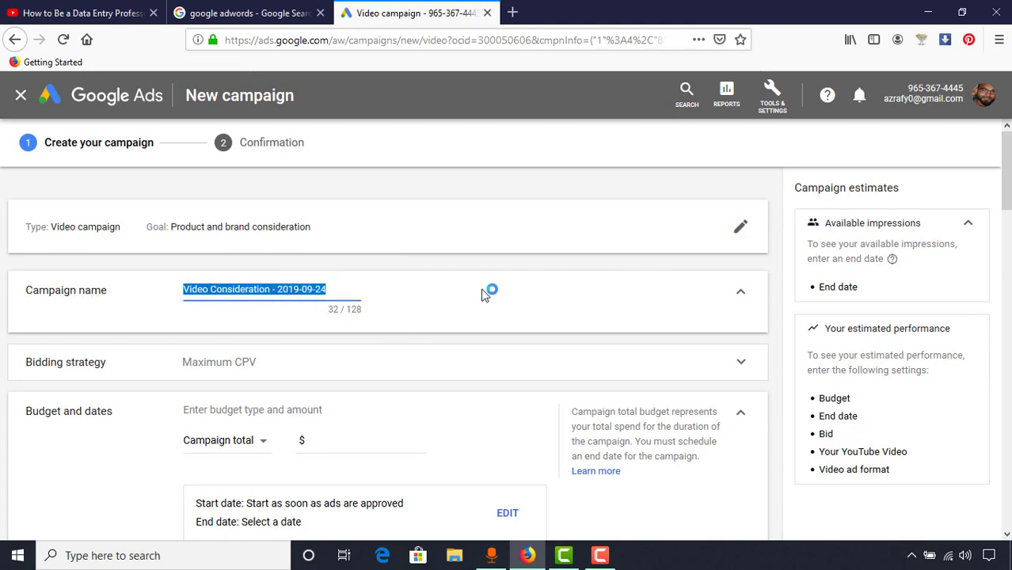
key(BackSpace)
click(79, 12)
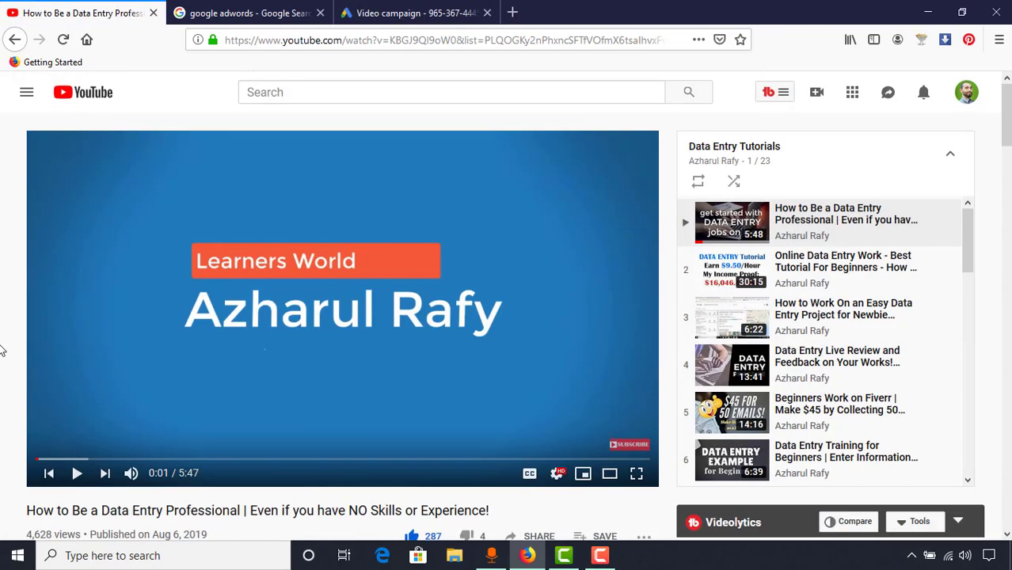
scroll(40, 349, down, 2)
key(ctrl+shift+Tab)
text(Data)
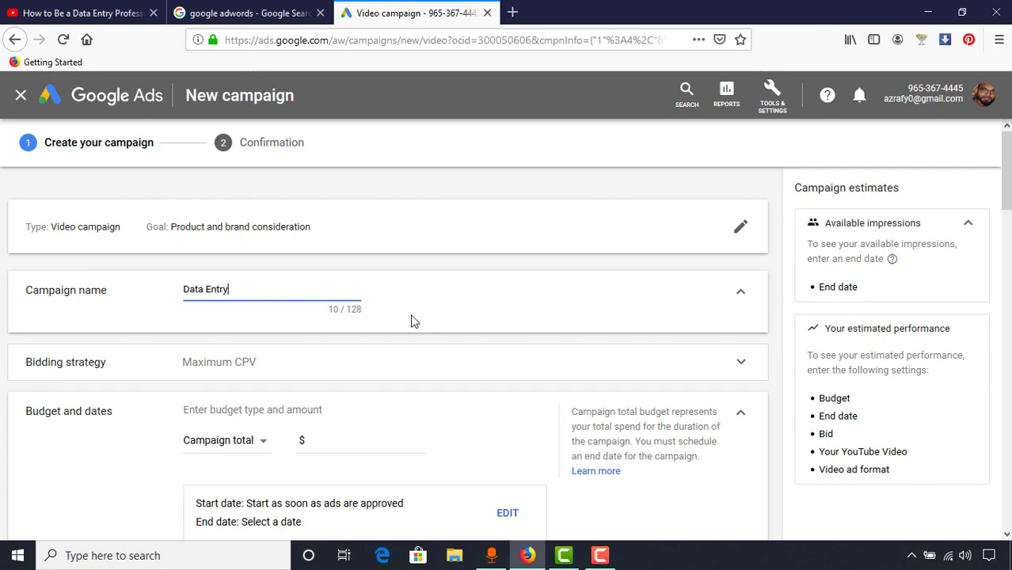
drag(254, 290, 141, 281)
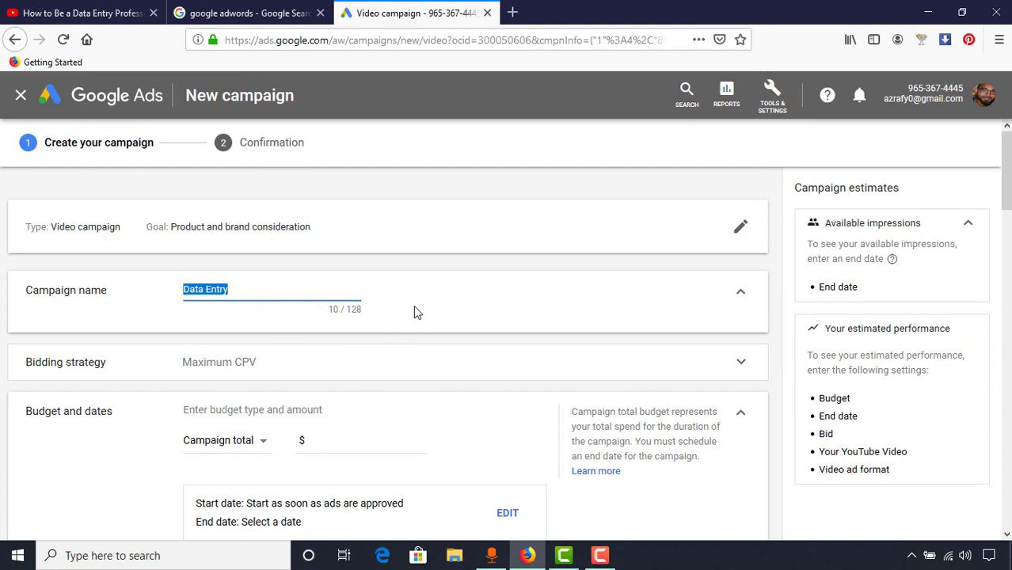
click(174, 340)
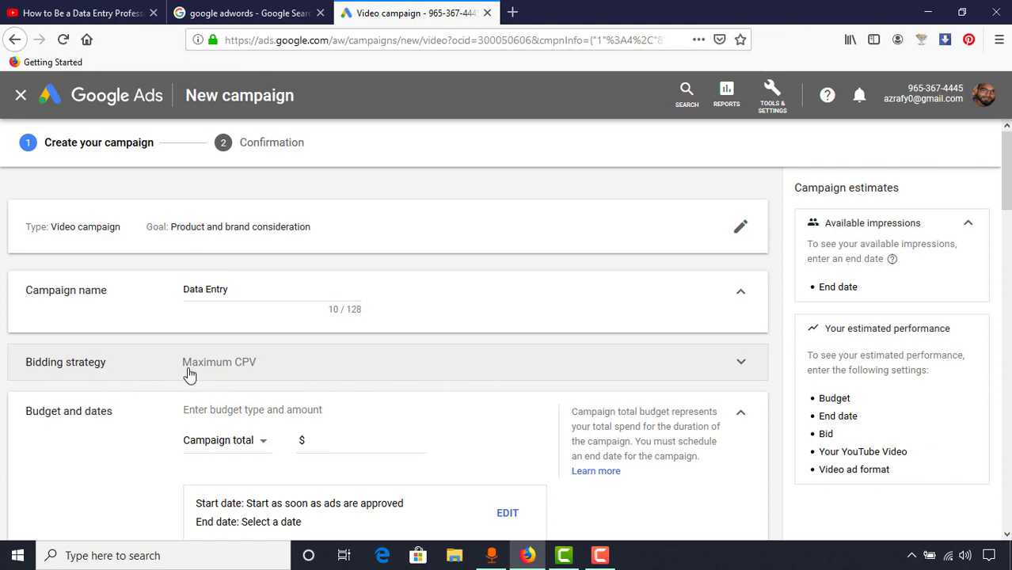
Check the bidding strategy details and set a campaign total budget of $100.00
click(253, 364)
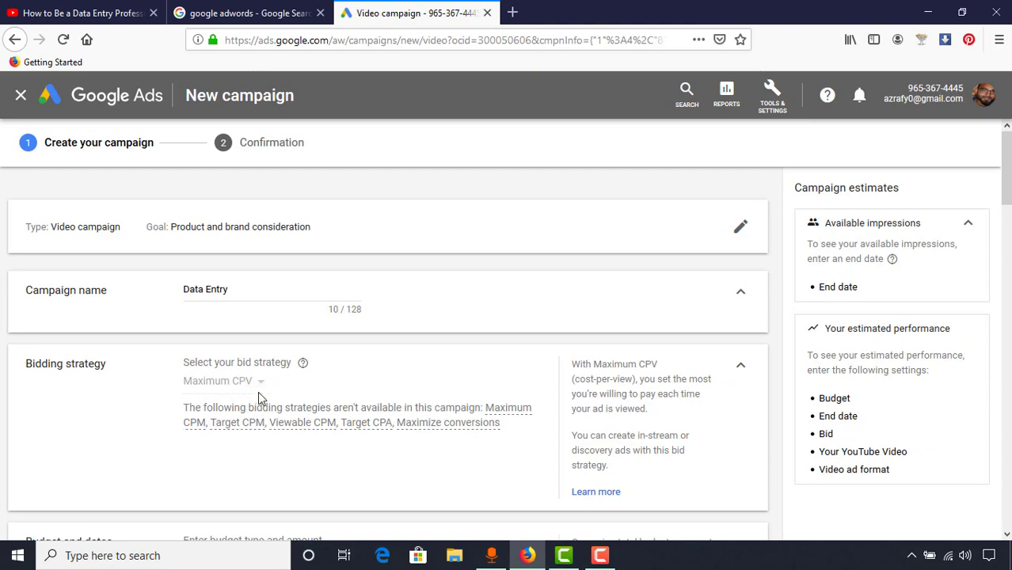
click(741, 365)
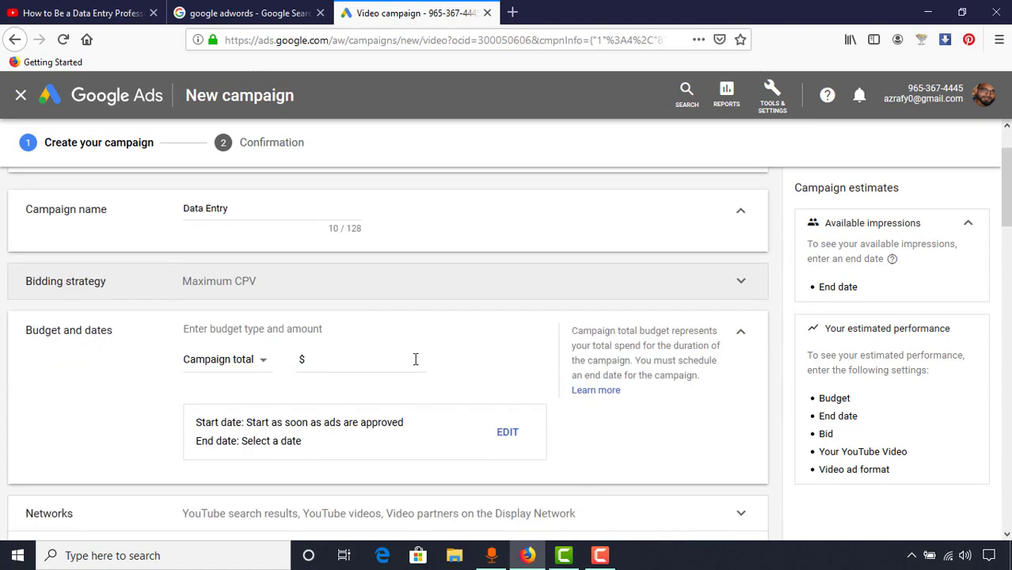
click(221, 367)
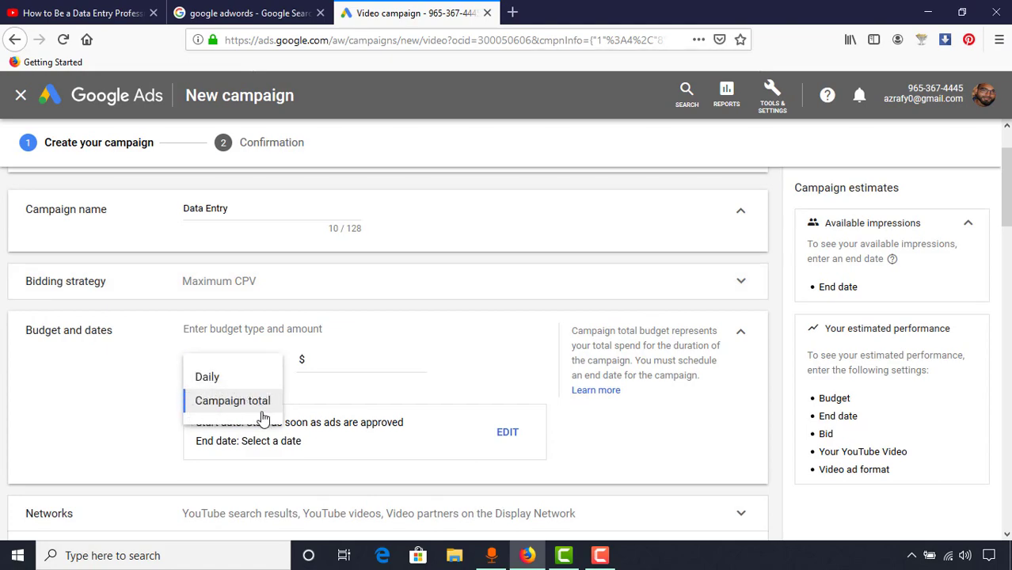
click(221, 396)
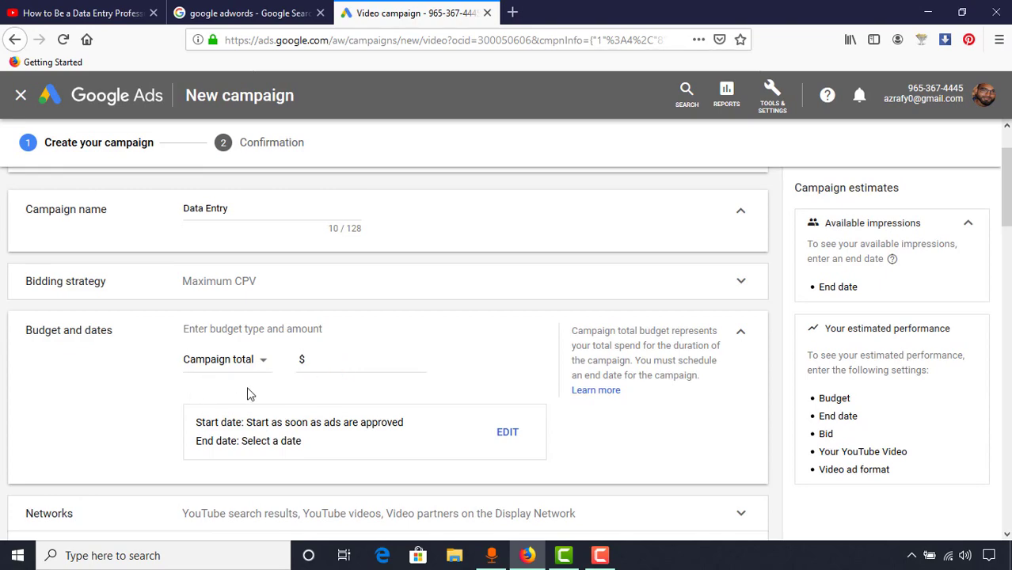
click(336, 356)
text(100.00)
click(170, 360)
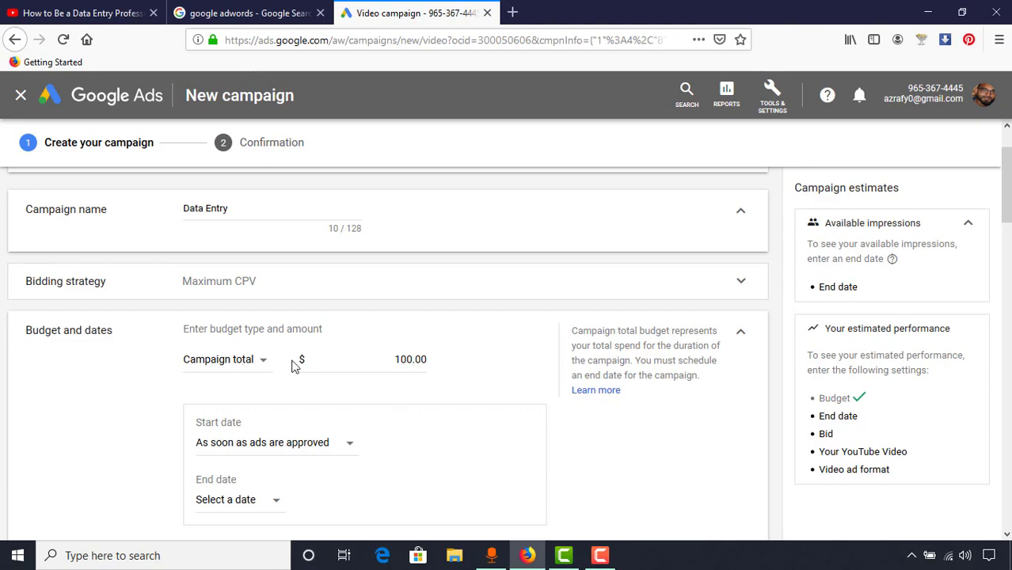
Switch the campaign budget type to Daily and set the amount to $3.00
scroll(165, 432, down, 1)
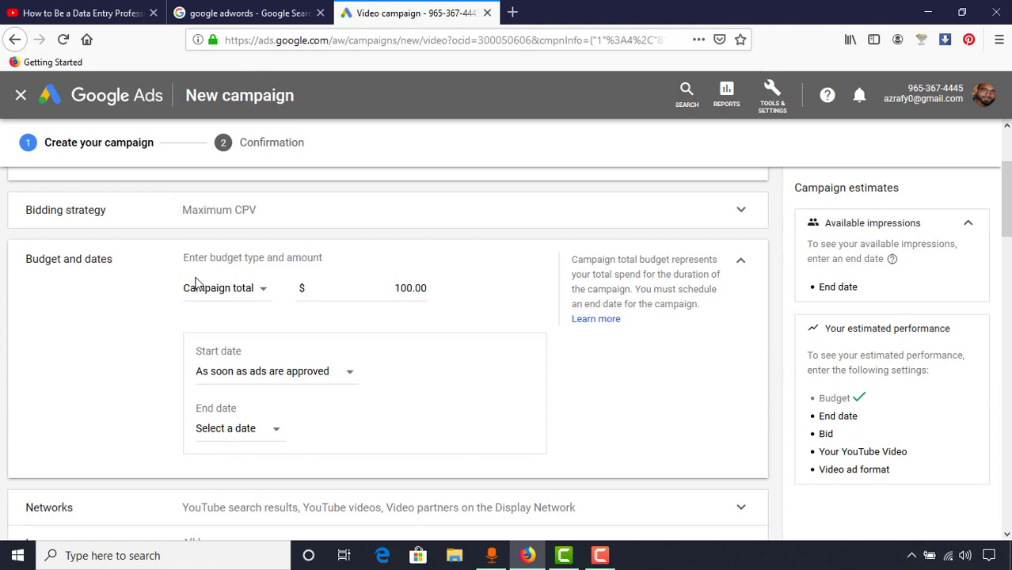
scroll(221, 356, up, 1)
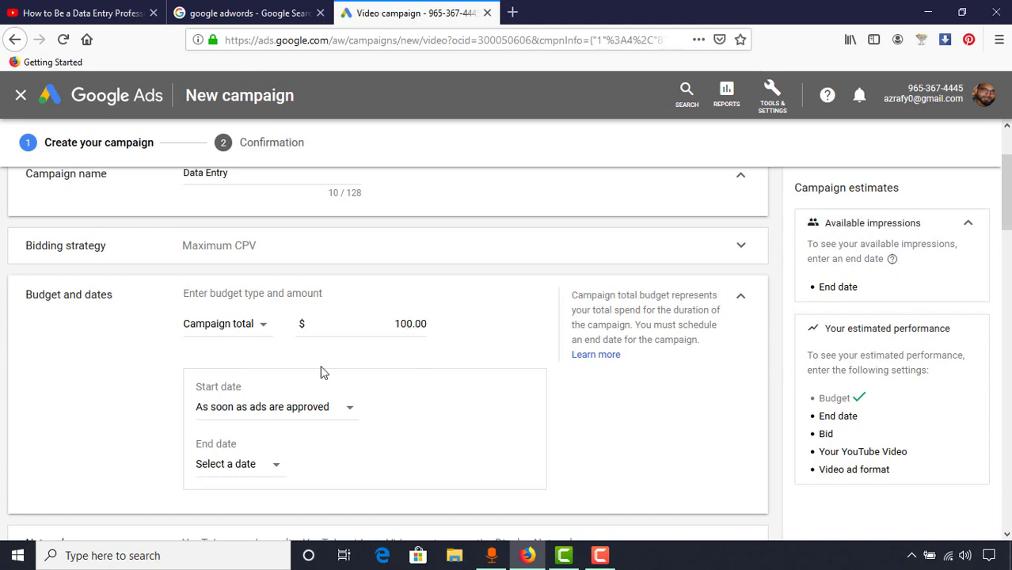
click(248, 326)
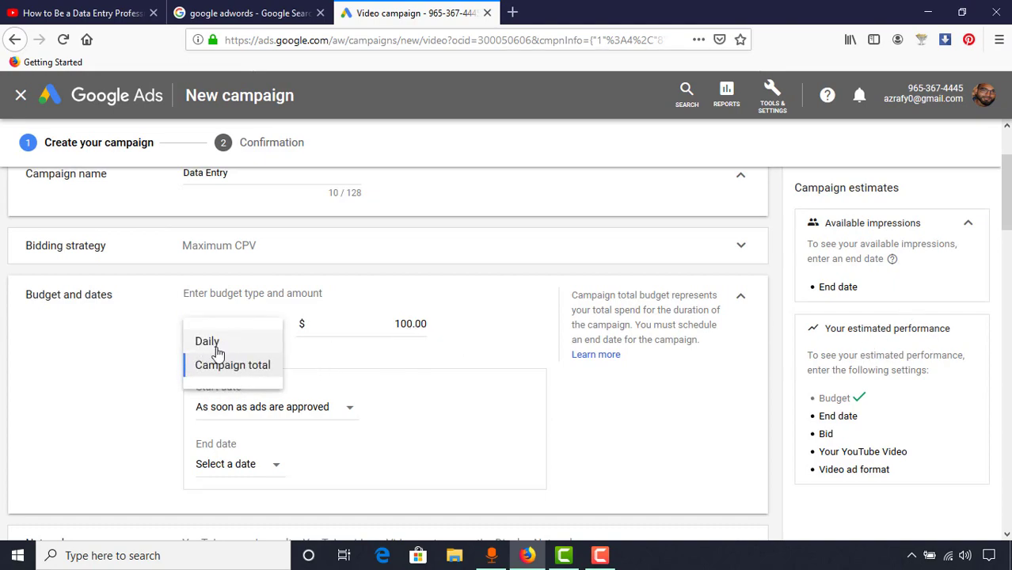
click(212, 345)
click(391, 324)
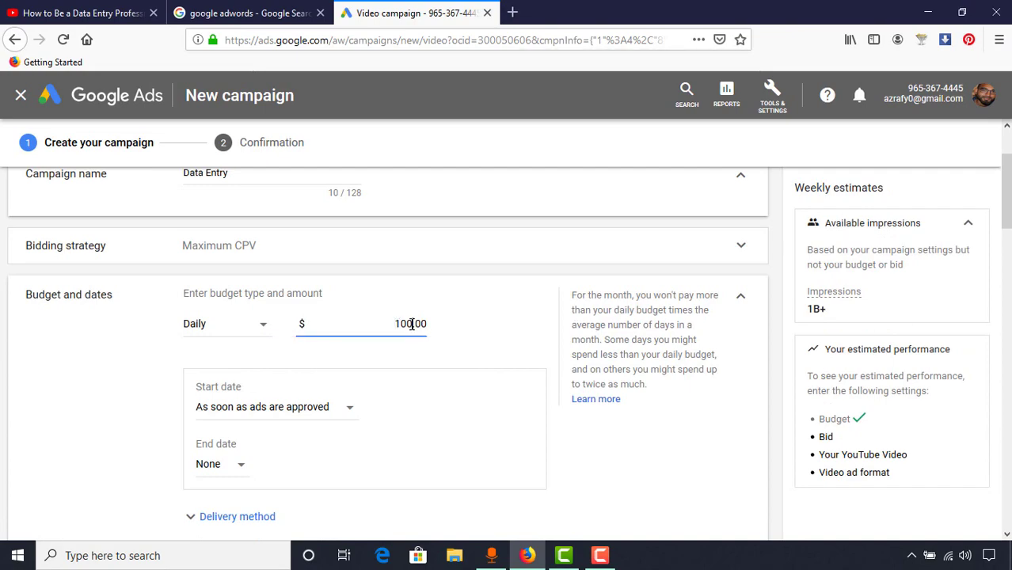
double_click(401, 324)
text(3)
click(194, 428)
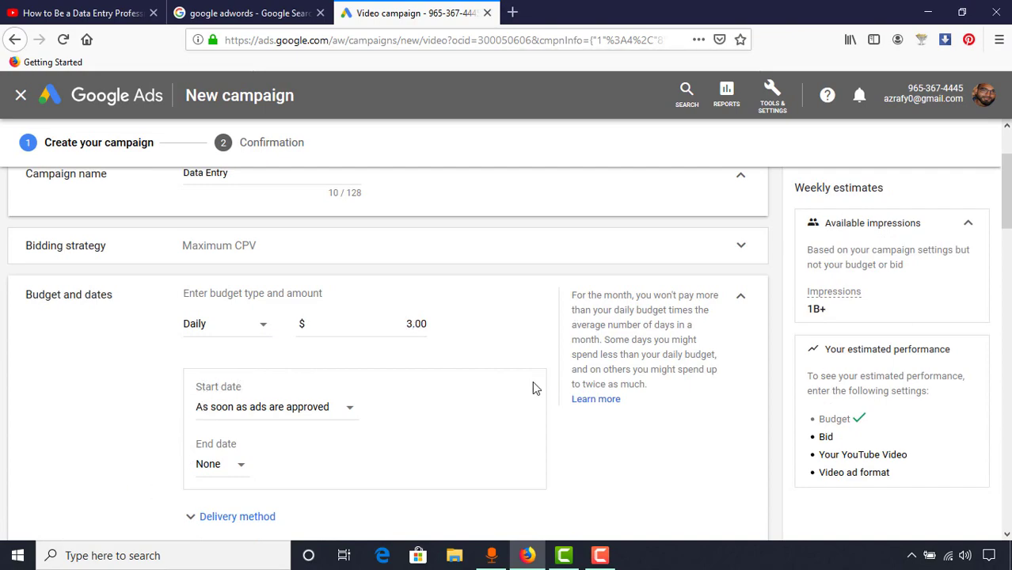
Keep the start date at ad approval and set the campaign's end date to Oct 1, 2019
scroll(387, 333, down, 1)
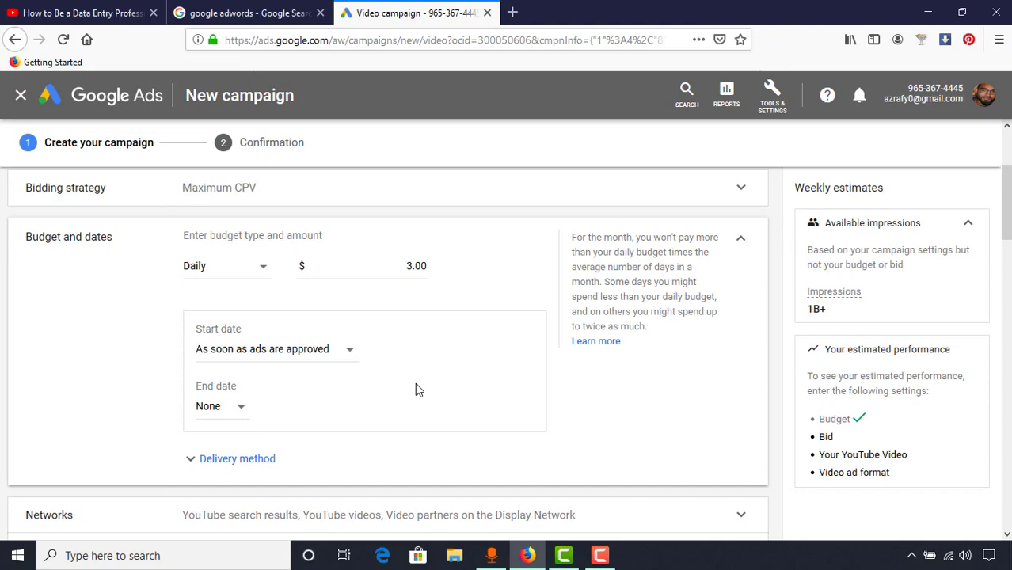
click(224, 357)
click(204, 321)
click(204, 407)
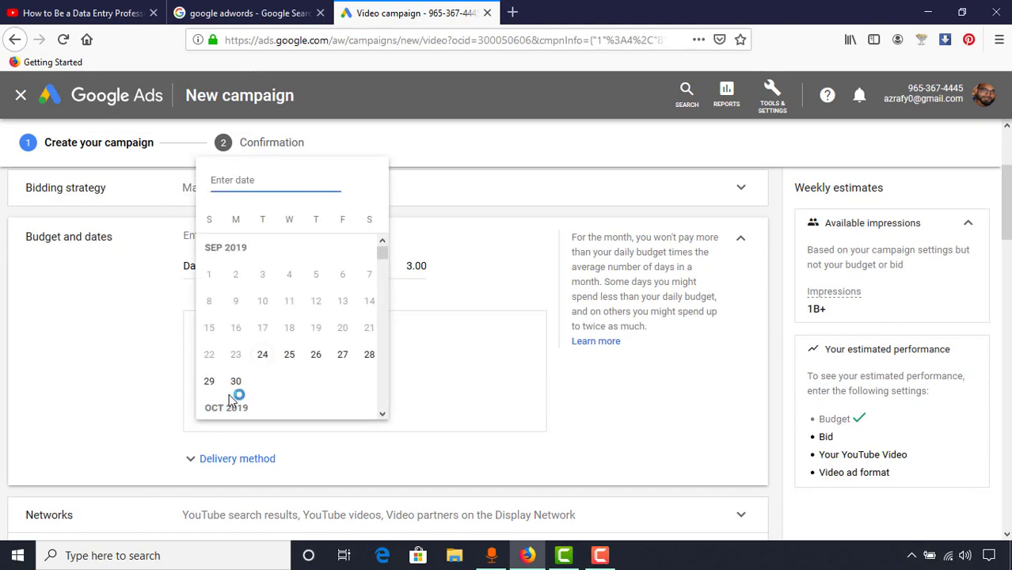
scroll(233, 392, down, 2)
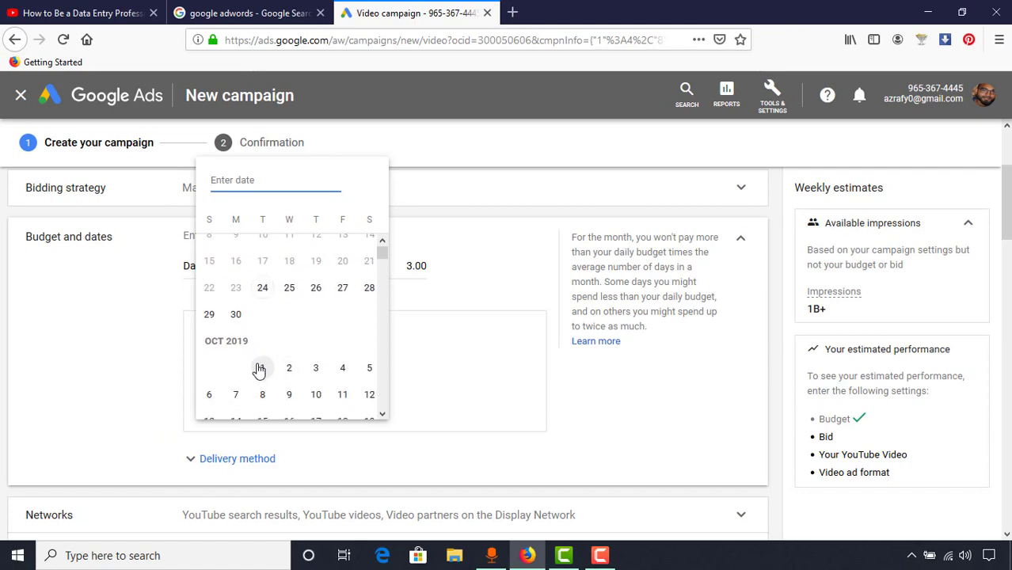
click(259, 370)
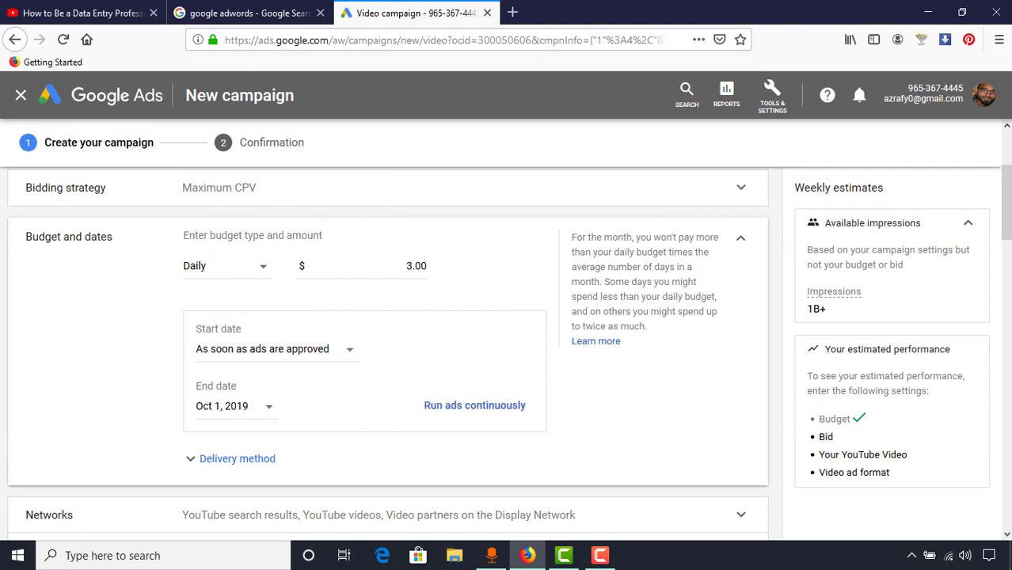
Expand the delivery method options, try Accelerated, and set delivery back to Standard (Recommended)
scroll(401, 372, down, 2)
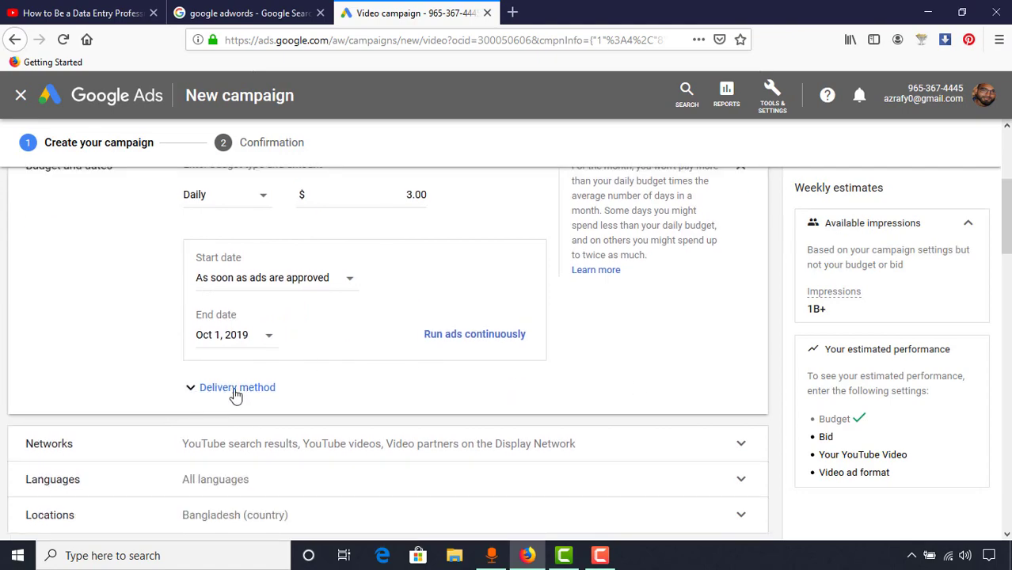
click(235, 389)
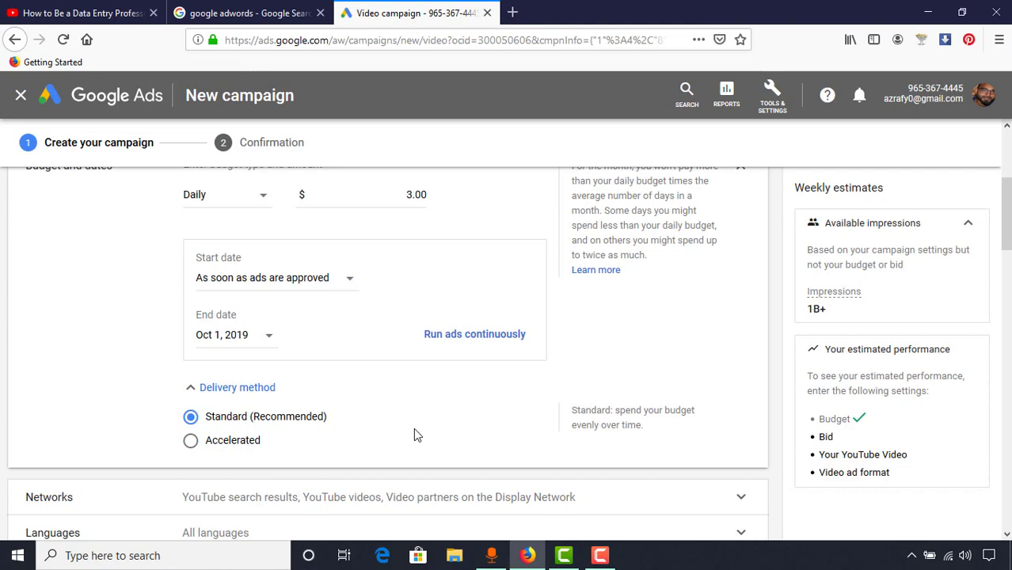
click(208, 440)
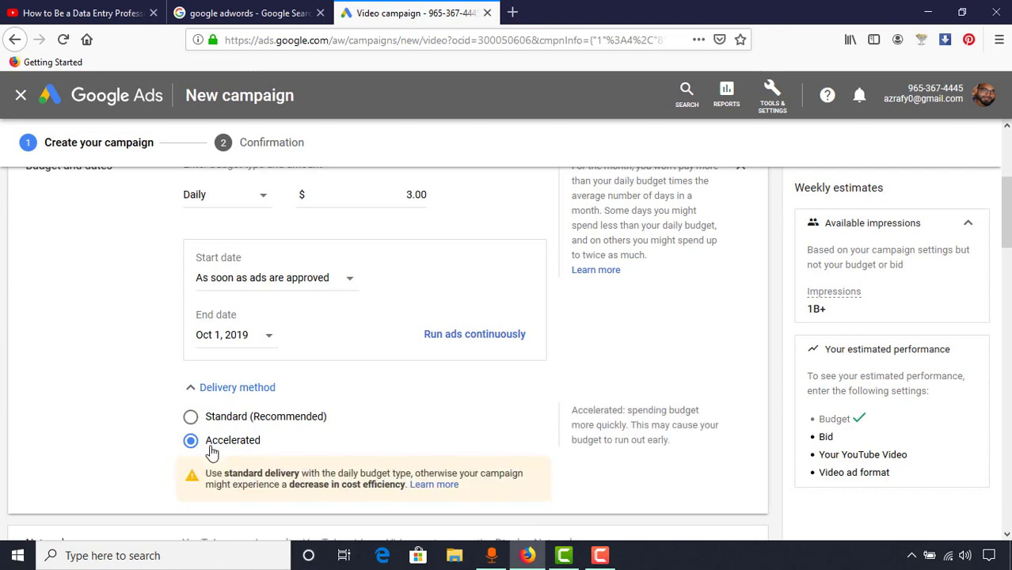
click(210, 417)
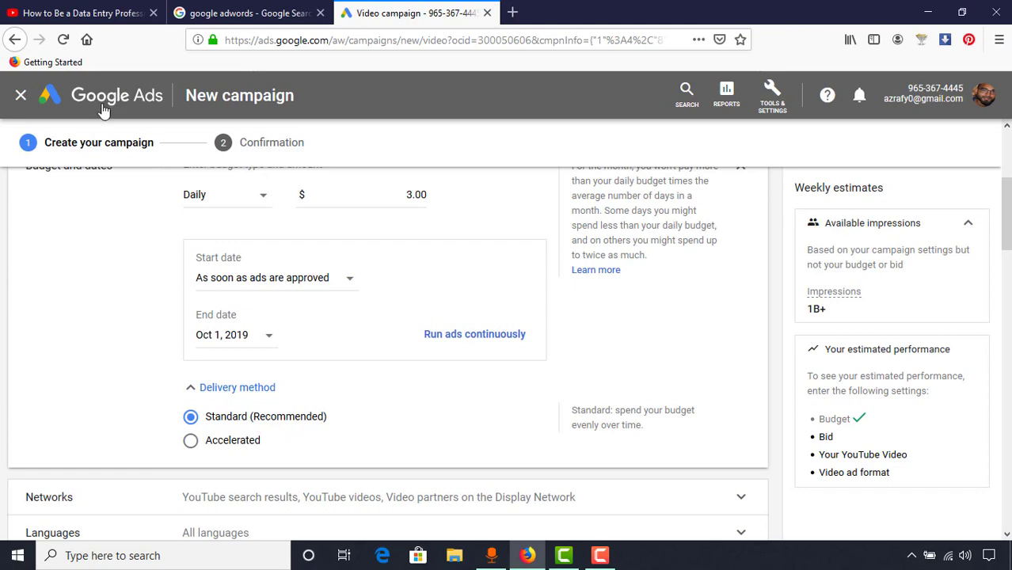
Expand the campaign's Networks settings to review where the ads can appear
scroll(215, 360, down, 2)
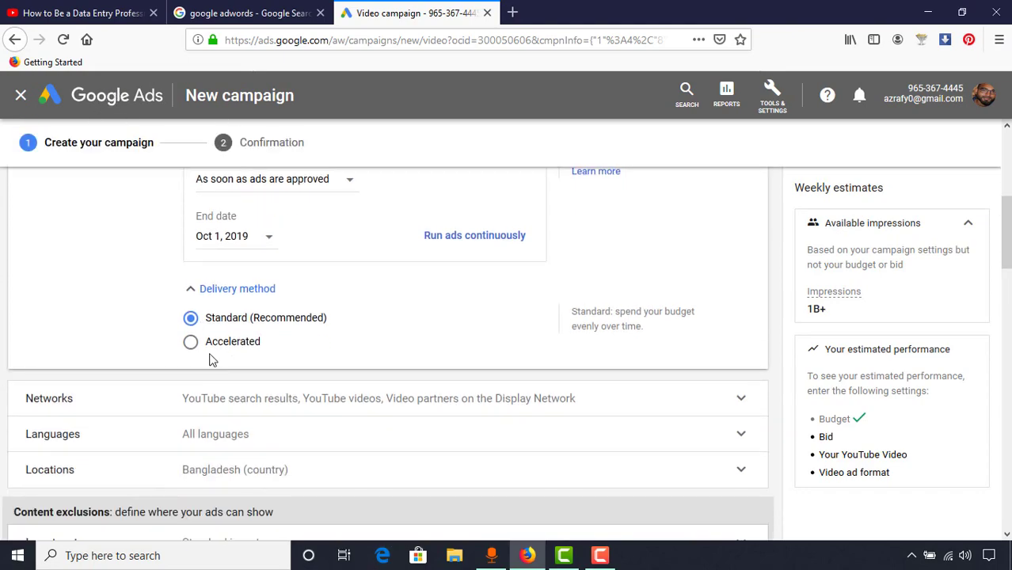
scroll(348, 396, down, 1)
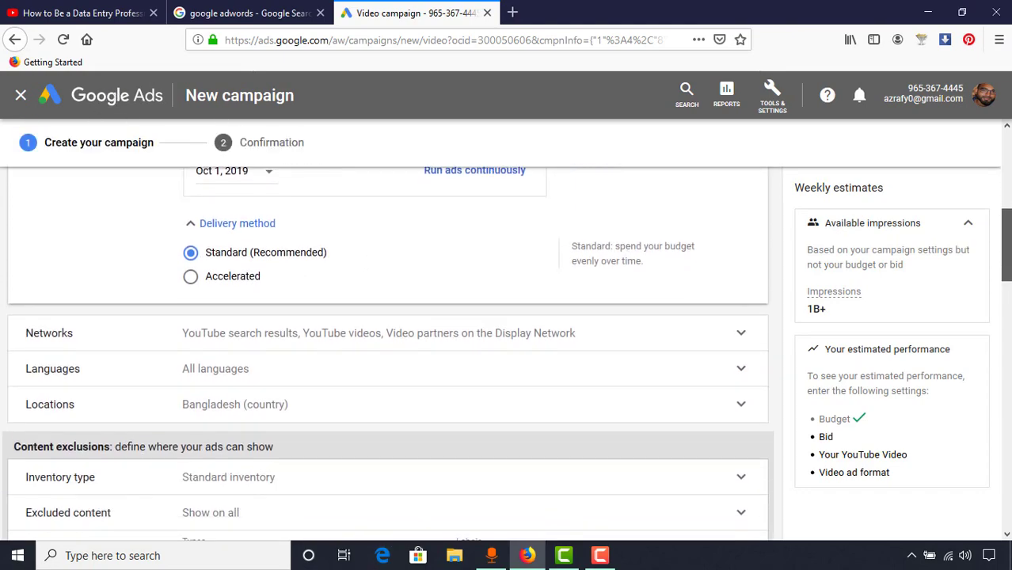
scroll(331, 443, down, 1)
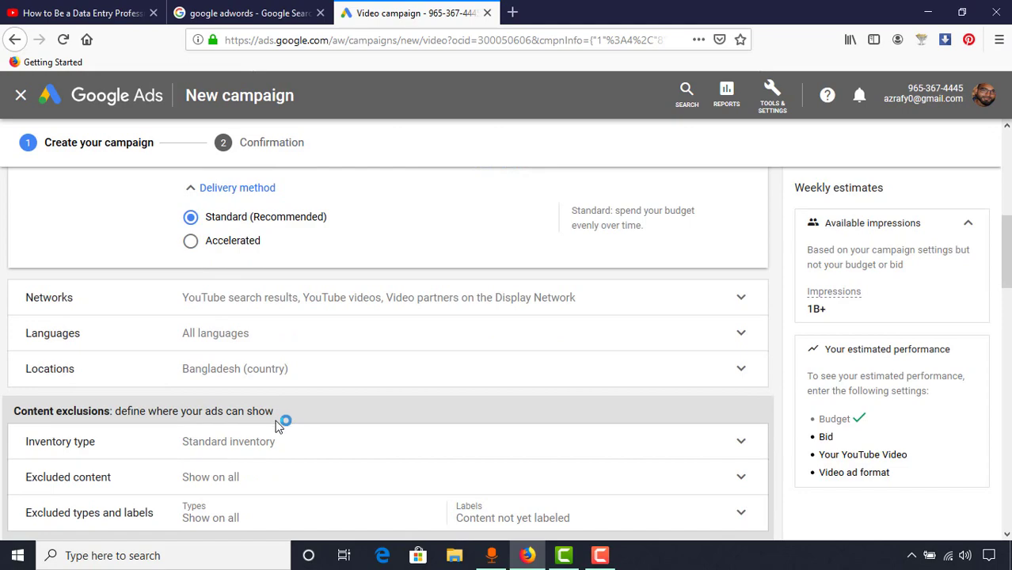
click(298, 302)
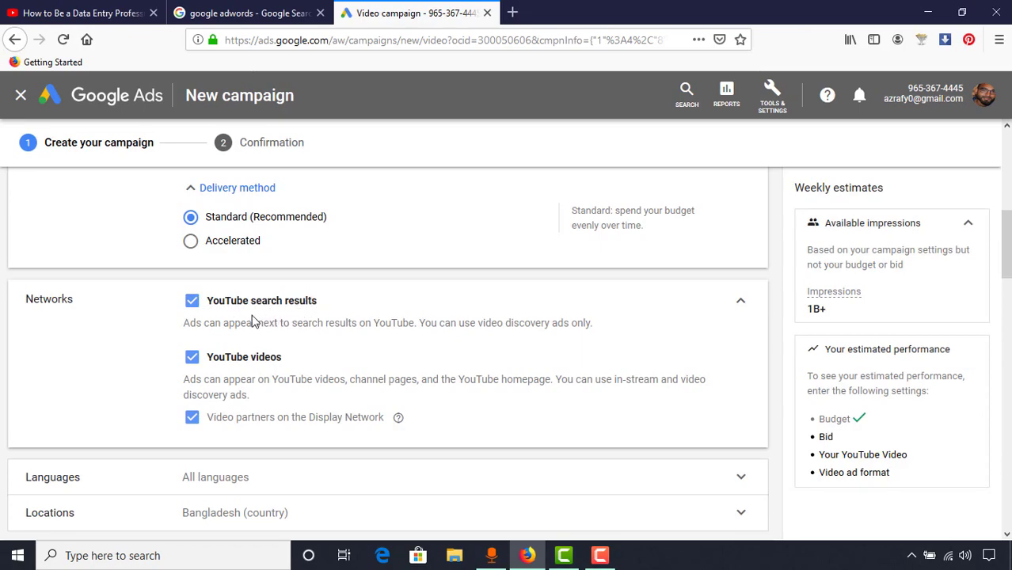
Open youtube.com in a new browser tab and search for "work from home data entry jobs"
click(512, 11)
text(youtube.com)
key(Return)
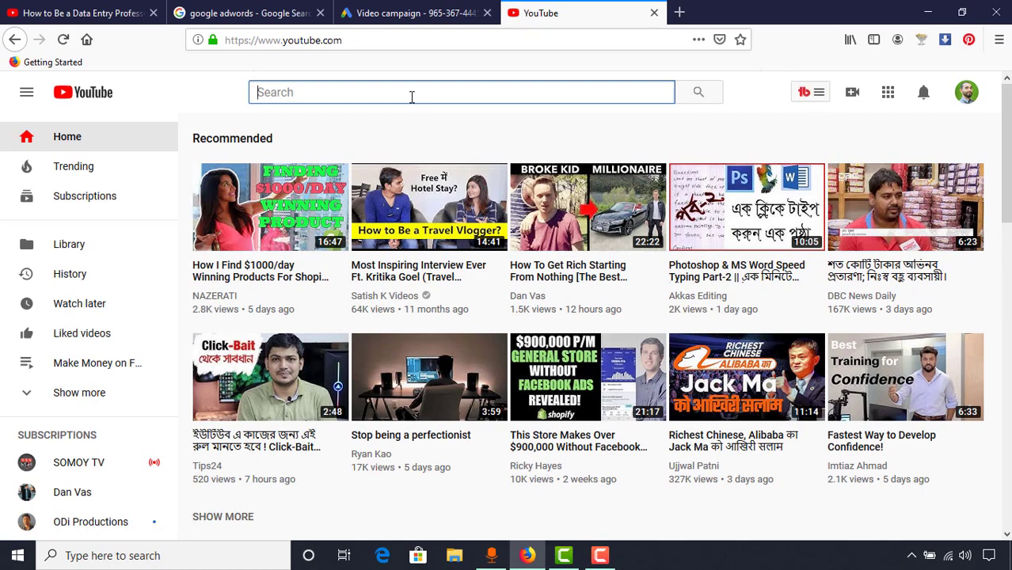
text(work from home data)
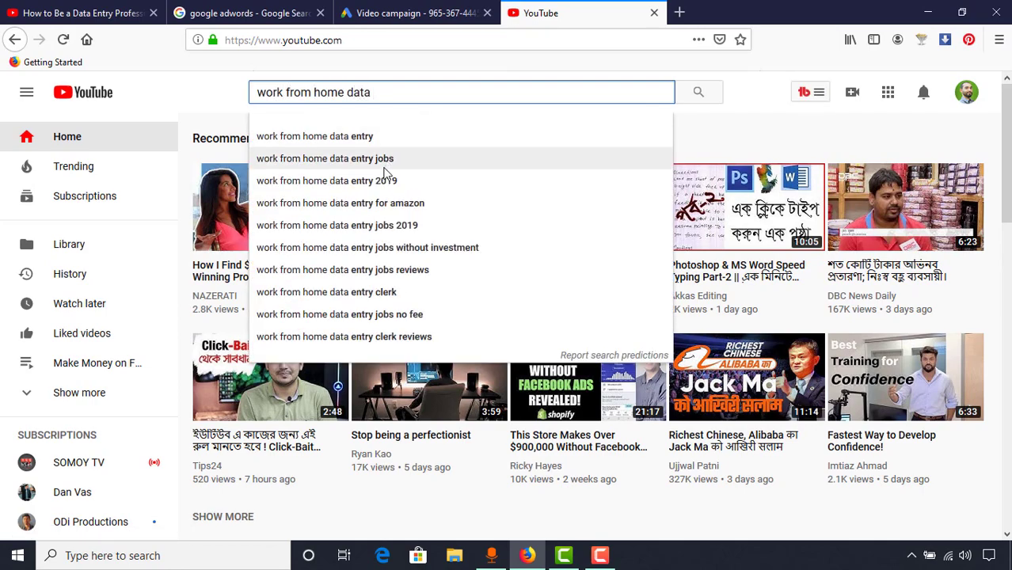
click(382, 158)
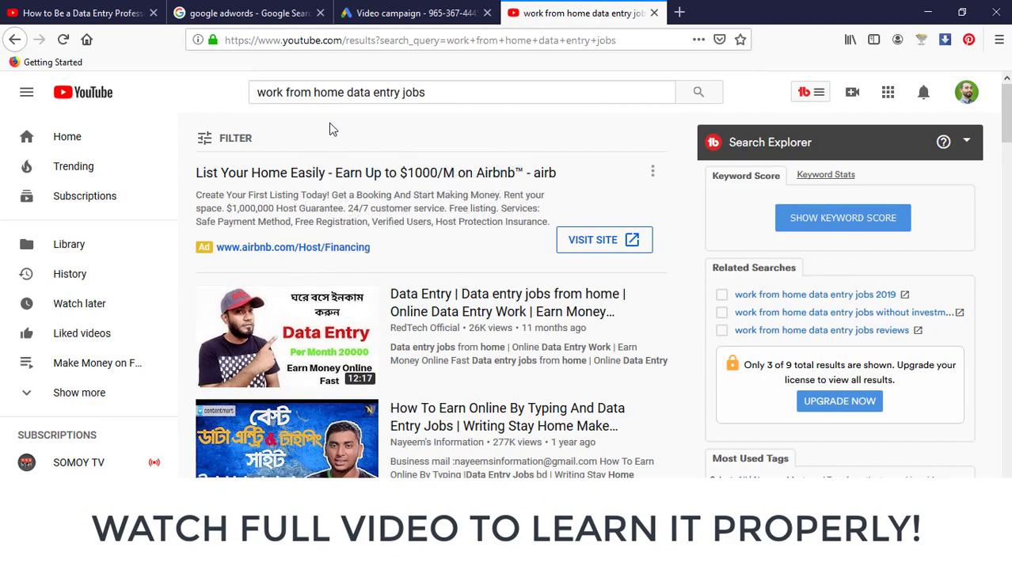
drag(459, 92, 220, 101)
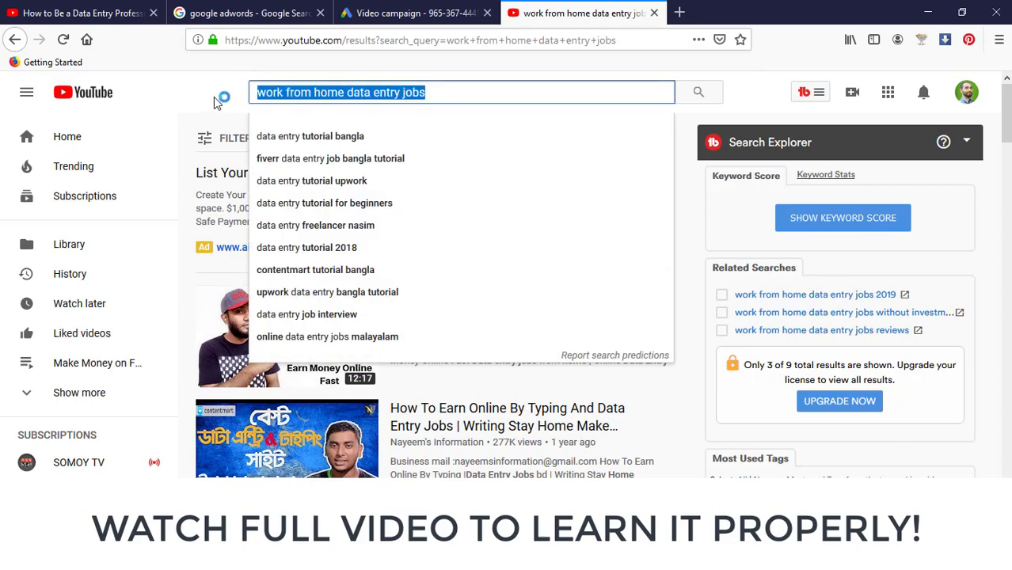
click(703, 96)
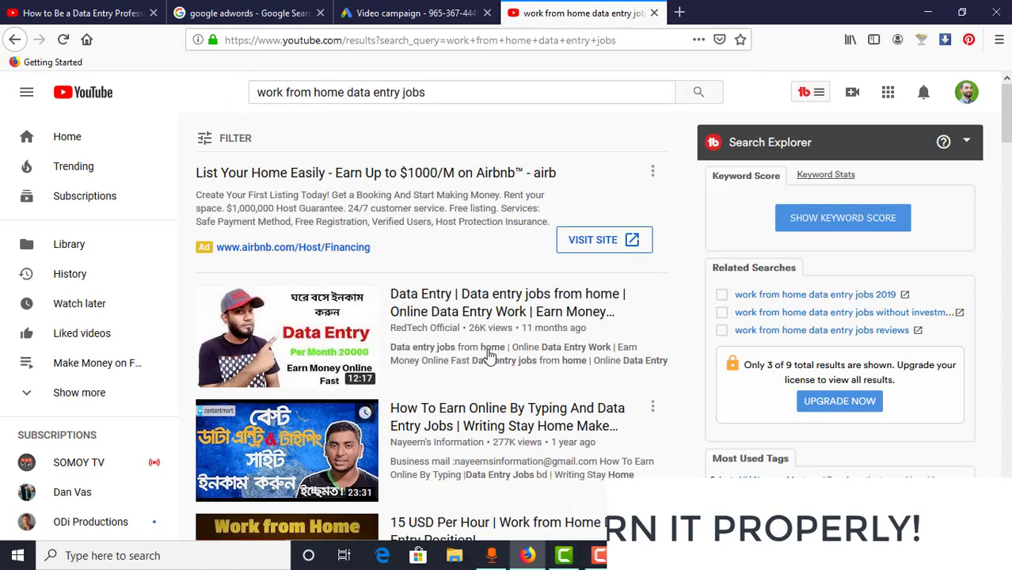
Examine the YouTube search results for ad placements, and return to the campaign's network settings
scroll(485, 354, down, 3)
scroll(432, 352, down, 9)
scroll(432, 353, up, 12)
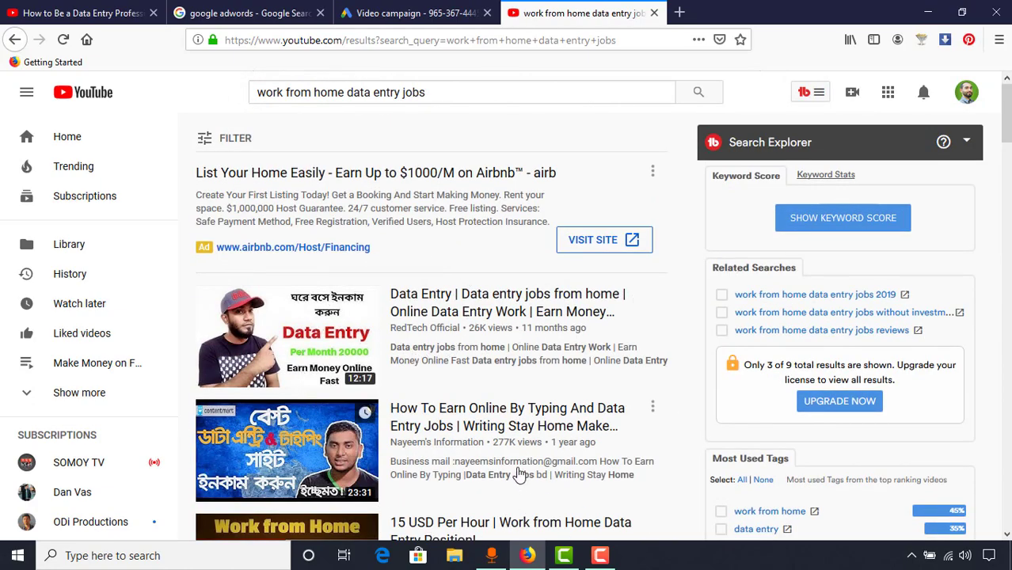
scroll(519, 471, down, 10)
scroll(498, 524, up, 9)
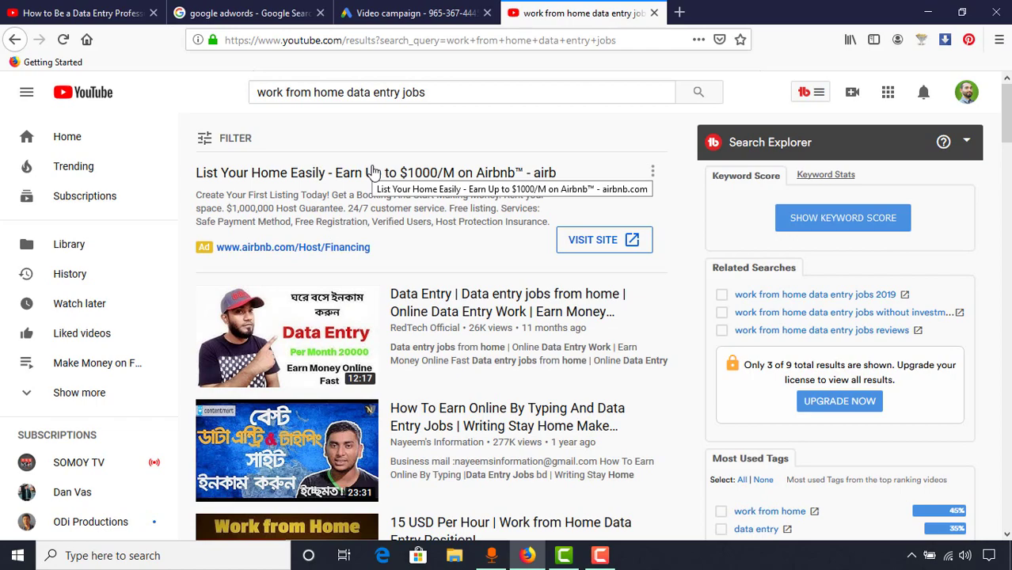
click(376, 8)
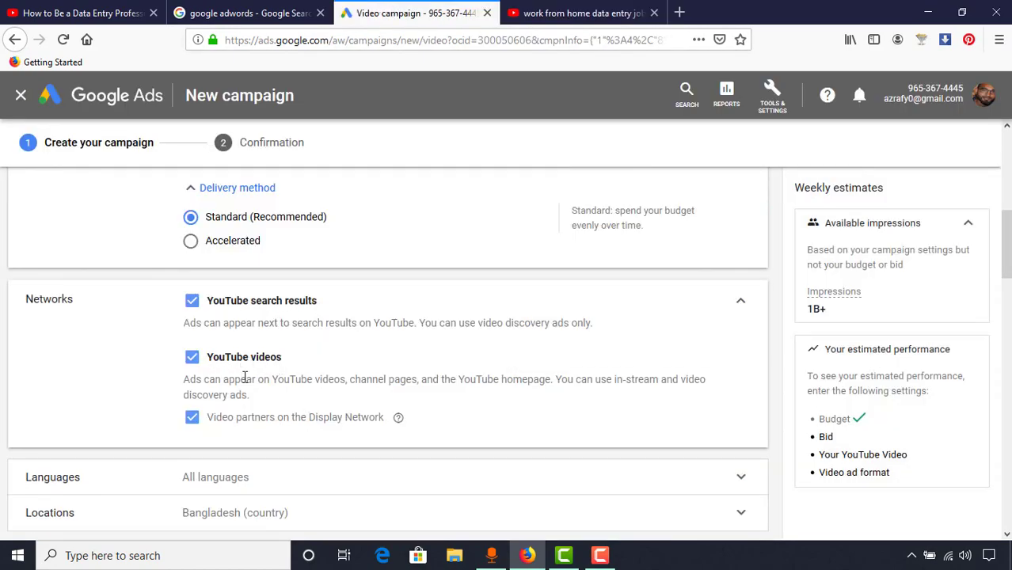
Open and pause the first data entry video in the YouTube results, examine its watch page for ad placements, and return to the campaign
click(582, 13)
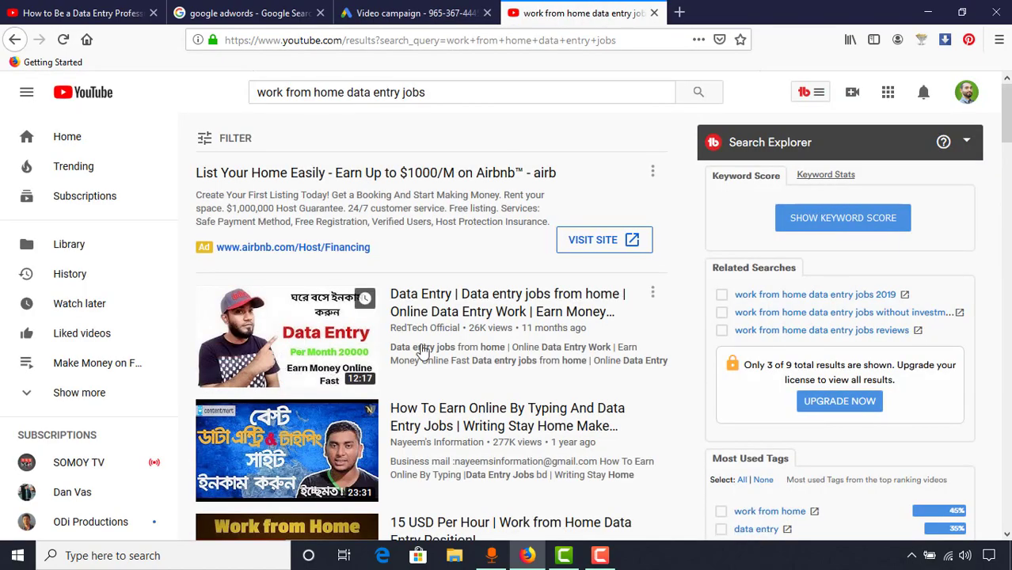
click(447, 307)
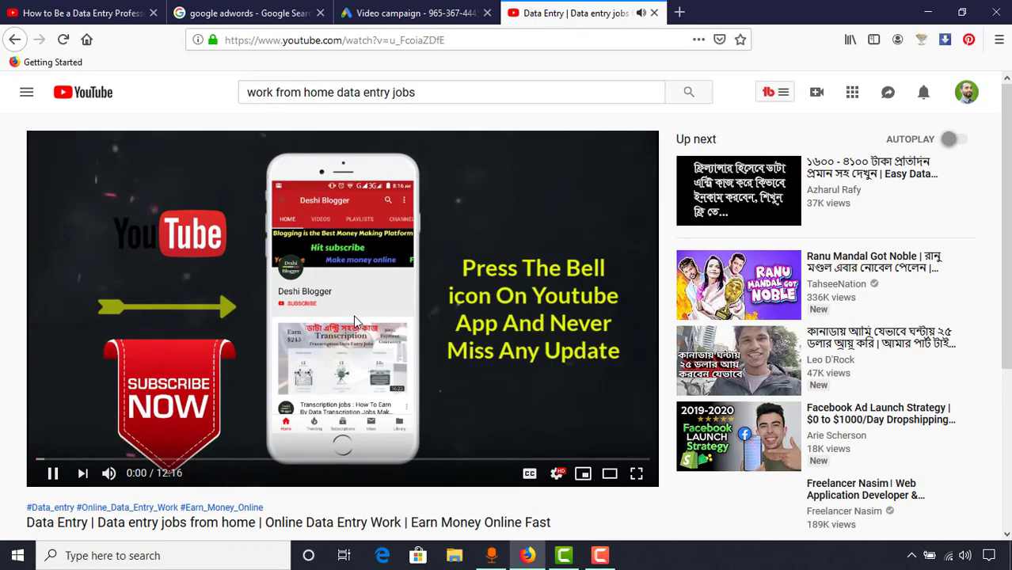
click(353, 315)
scroll(866, 222, down, 5)
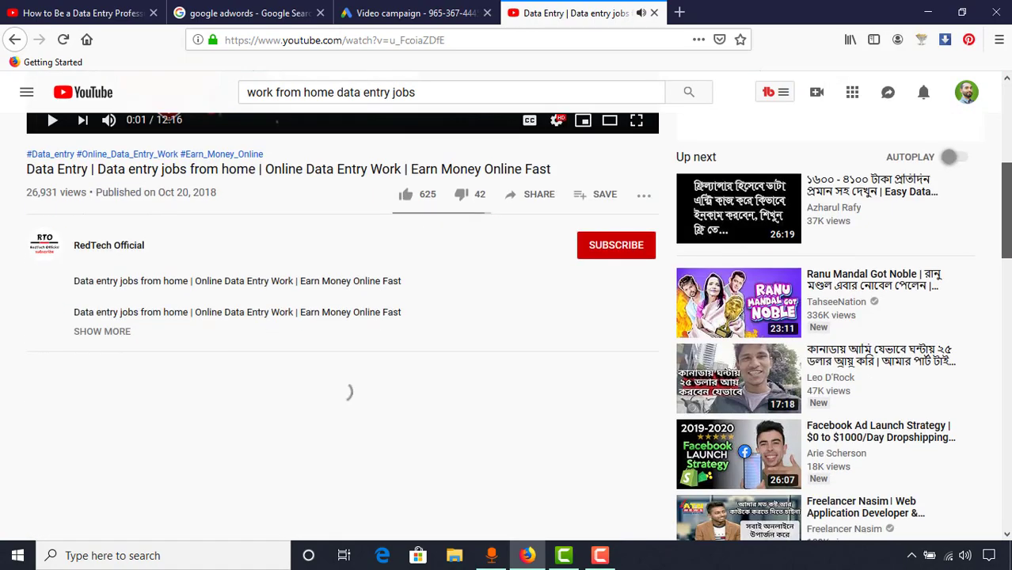
scroll(865, 221, up, 2)
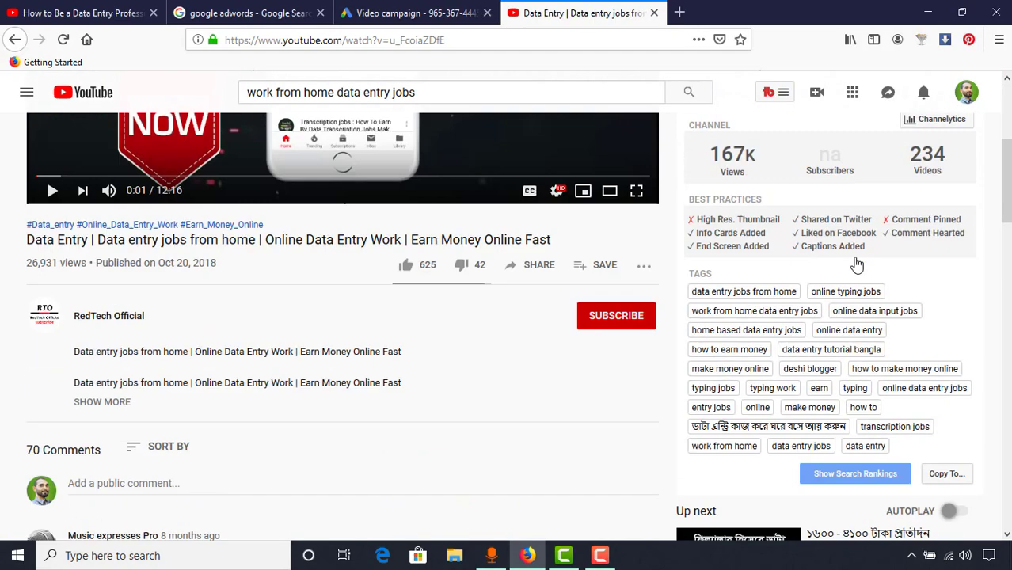
scroll(299, 375, up, 3)
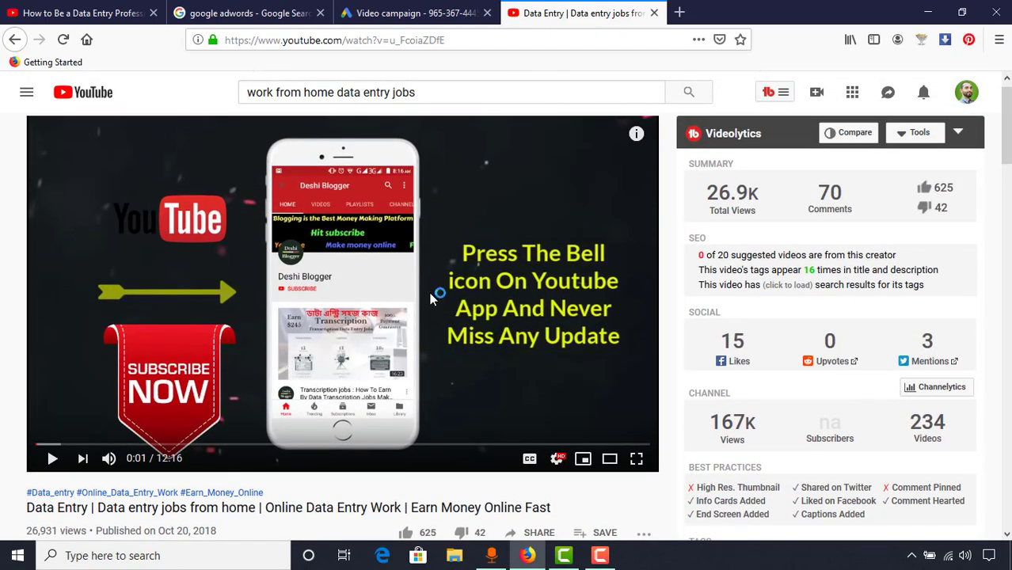
scroll(356, 301, up, 1)
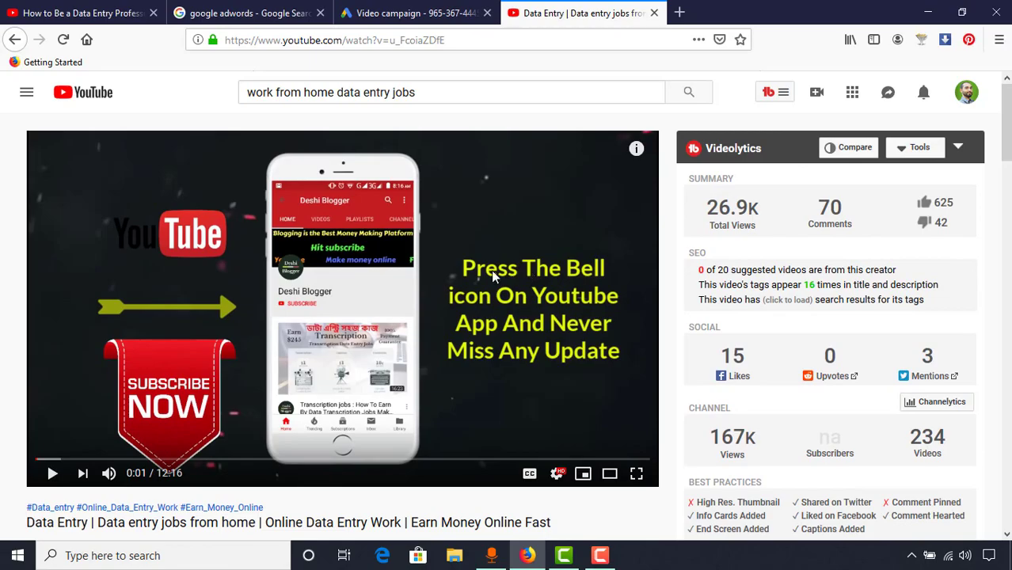
scroll(188, 350, down, 3)
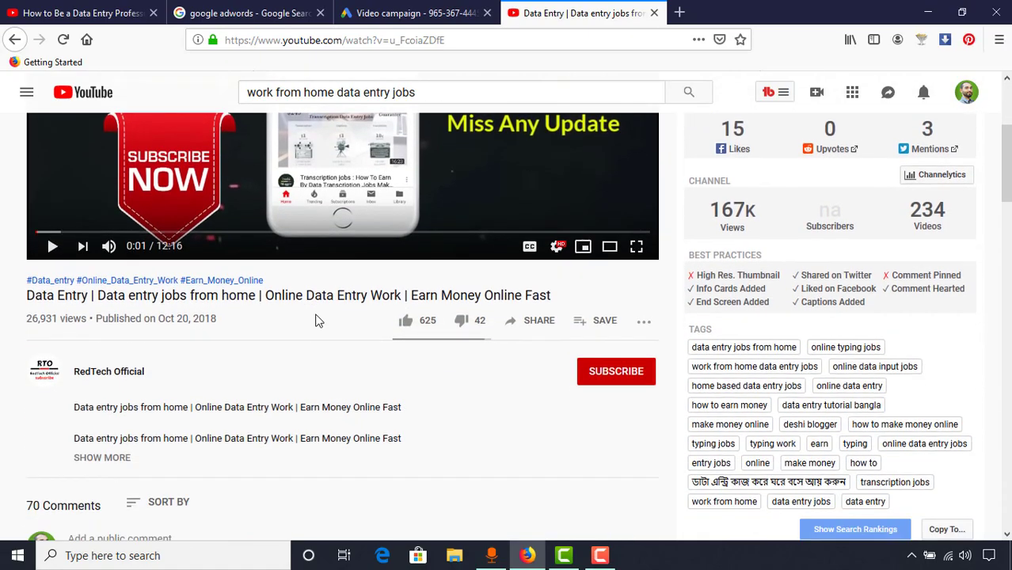
click(408, 11)
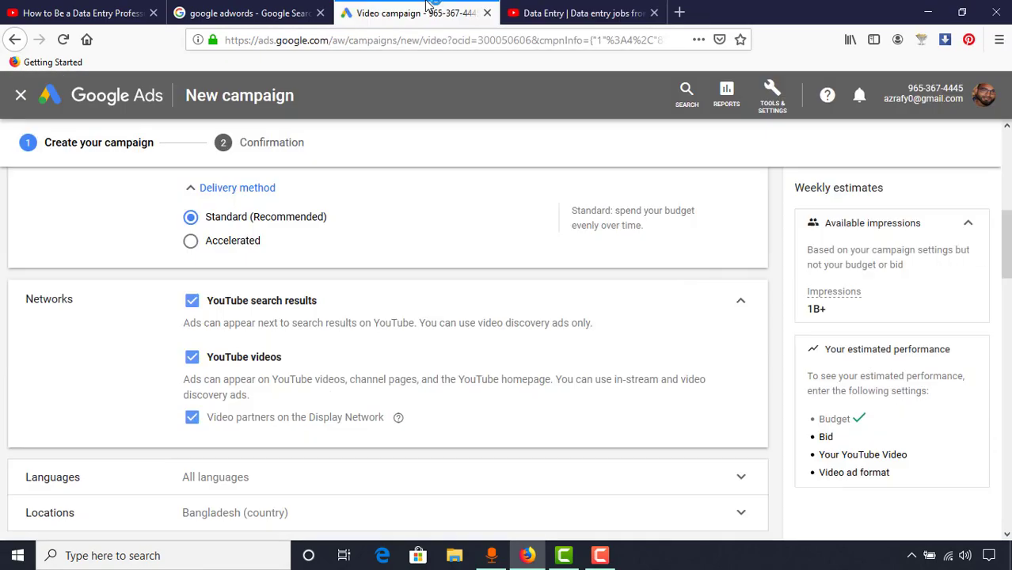
Rerun the YouTube search to check the ads above the results, and return to the Google Ads campaign
click(578, 12)
click(689, 91)
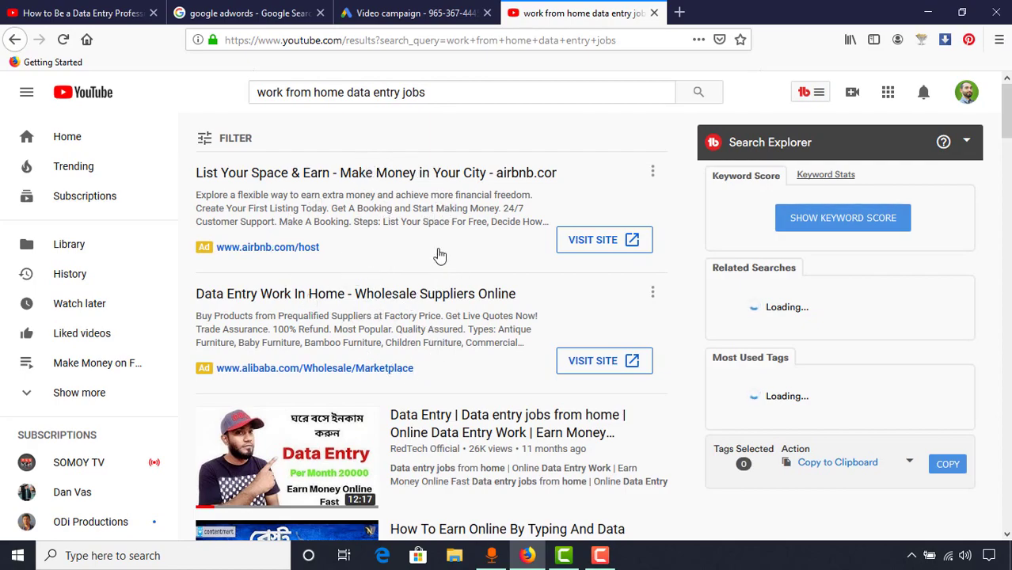
click(400, 13)
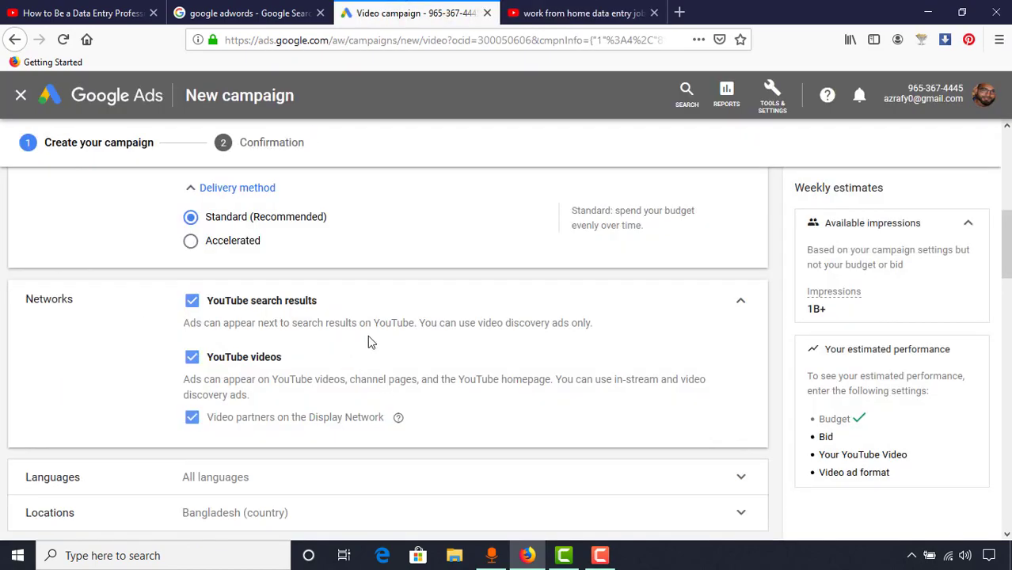
Exclude YouTube videos from the campaign's networks, keeping only YouTube search results, and expand the language settings
click(201, 361)
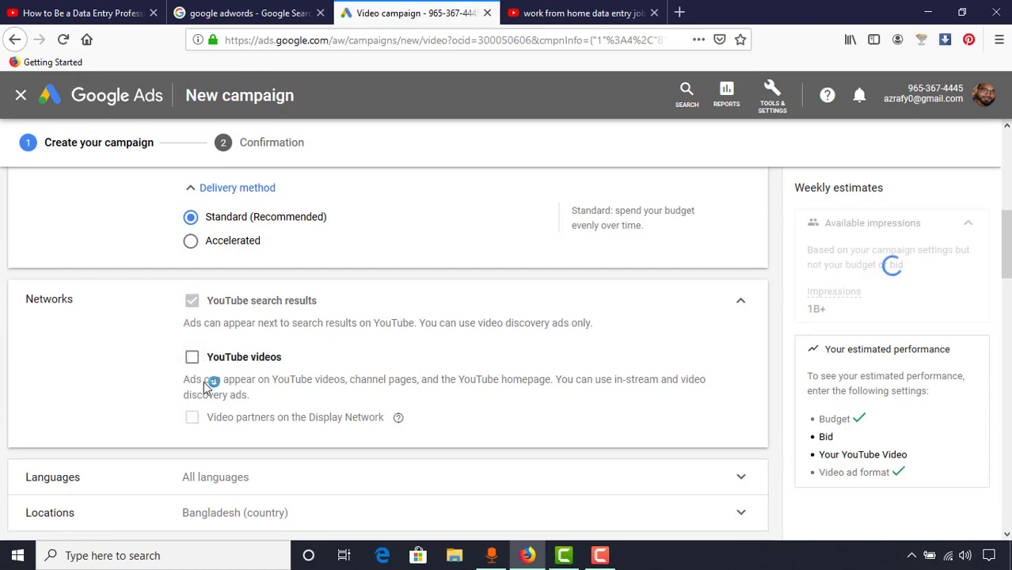
scroll(93, 332, down, 3)
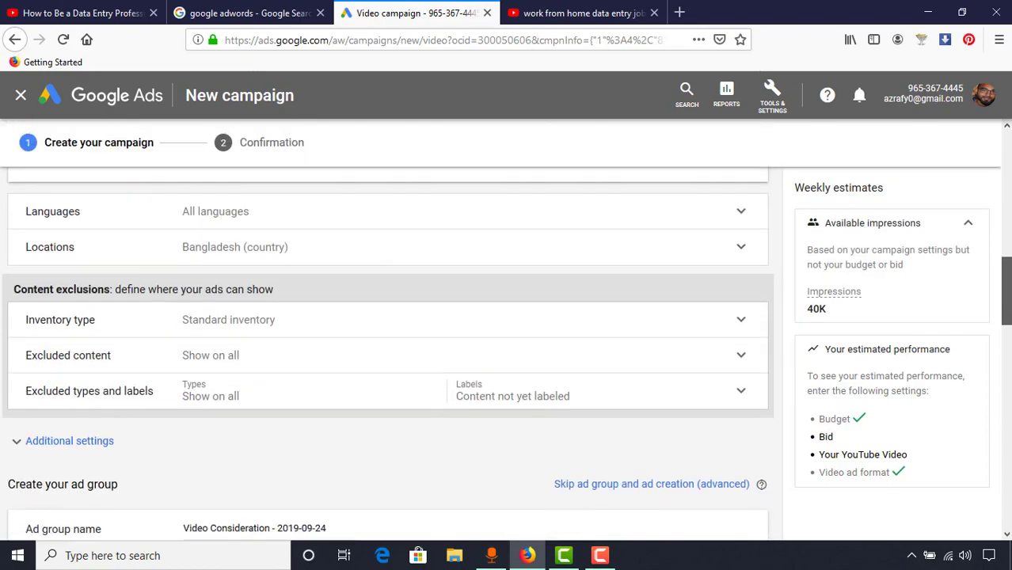
scroll(93, 333, up, 1)
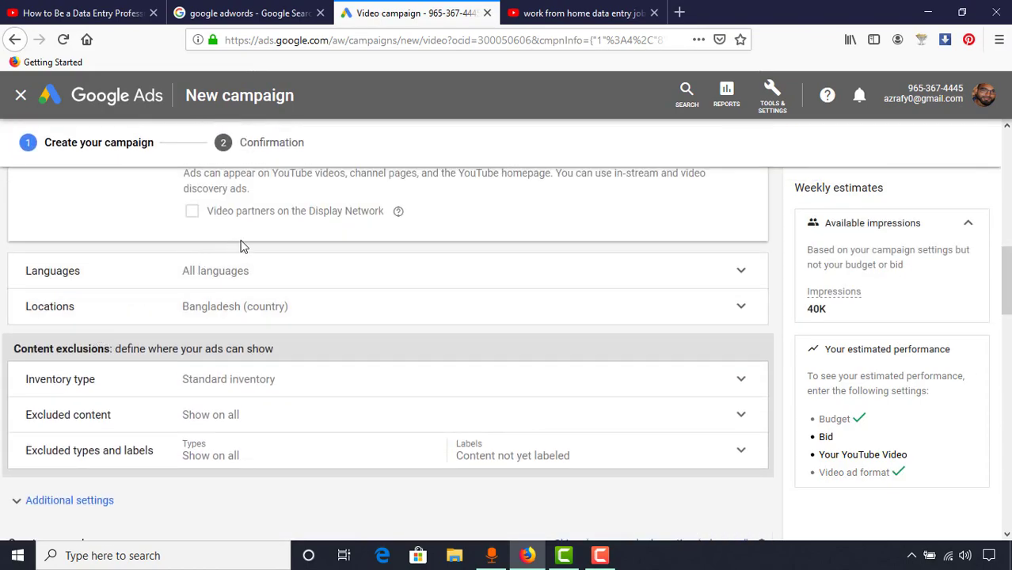
click(232, 283)
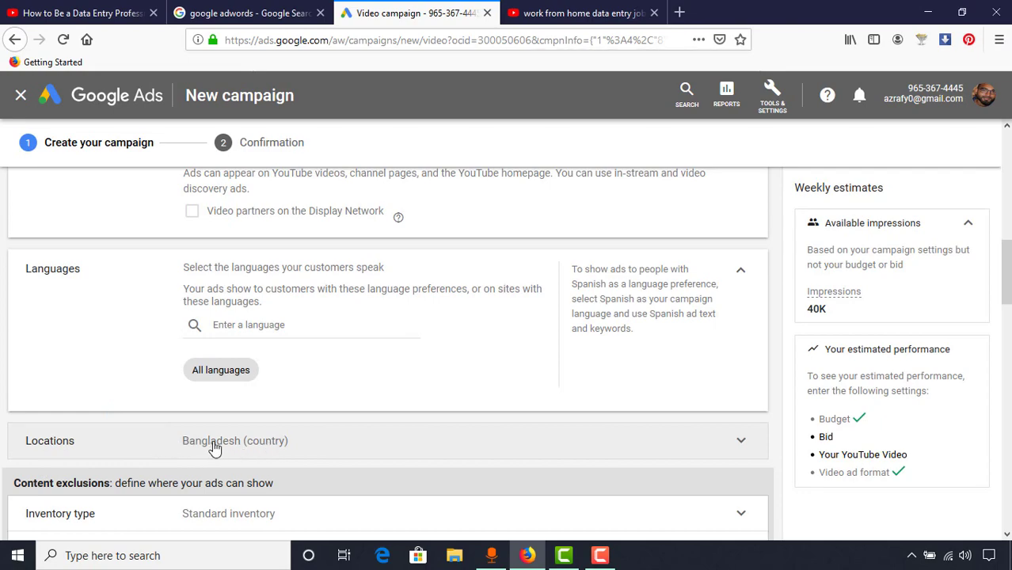
scroll(262, 423, down, 2)
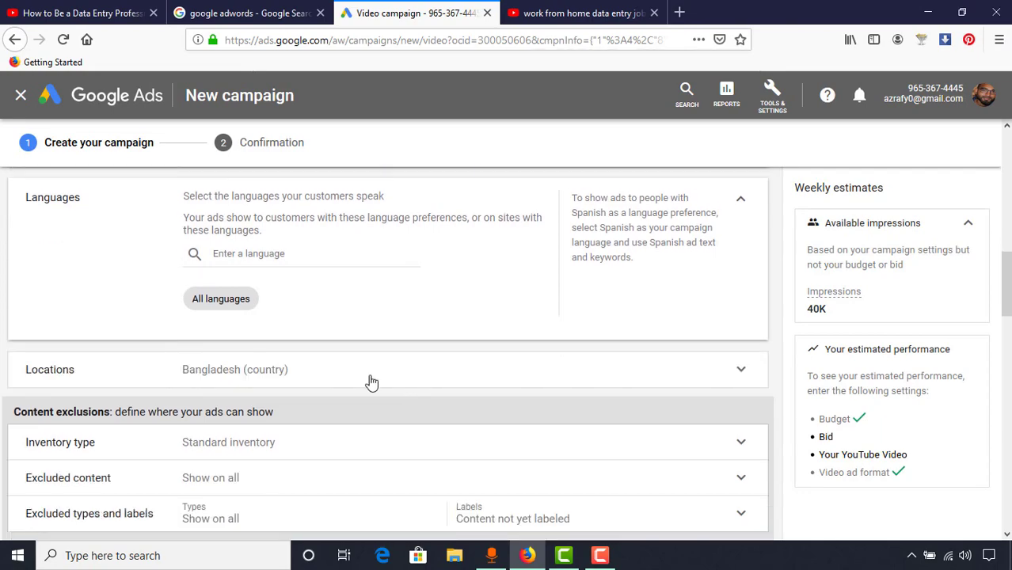
Set the campaign's target locations to India, Indonesia, Nepal, Pakistan and Bangladesh
click(308, 383)
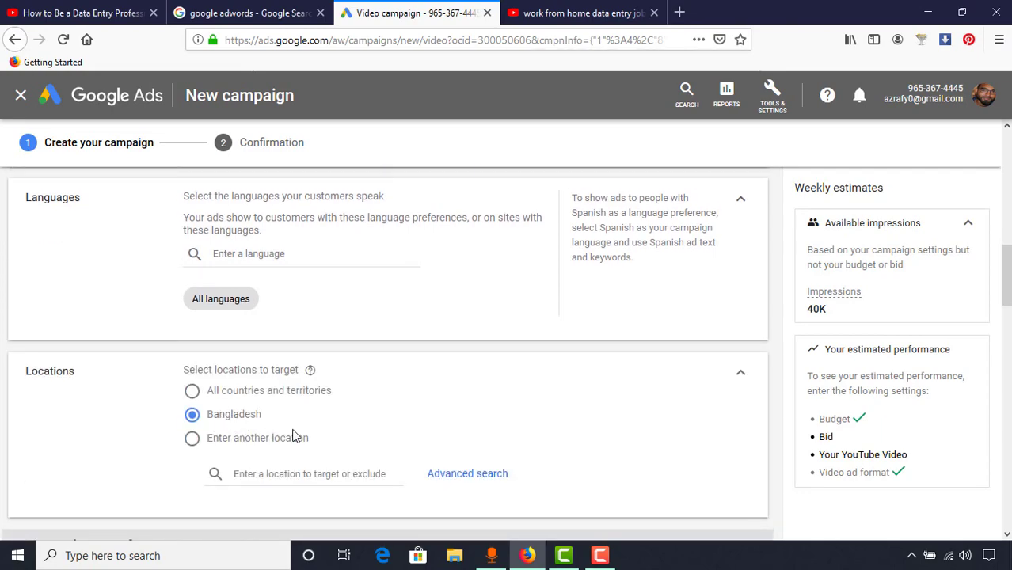
scroll(301, 453, down, 1)
click(278, 449)
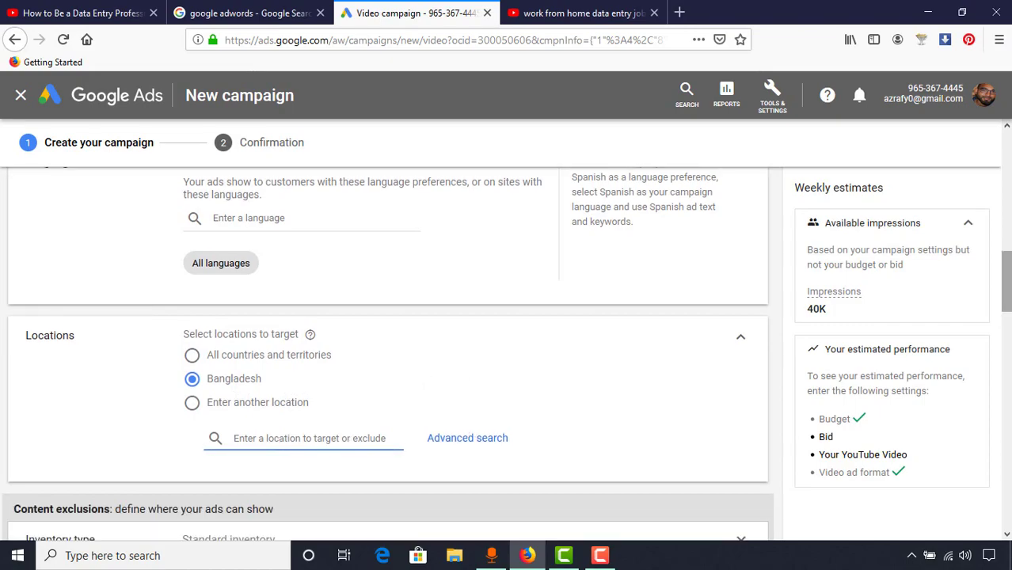
scroll(388, 349, up, 5)
scroll(316, 425, down, 5)
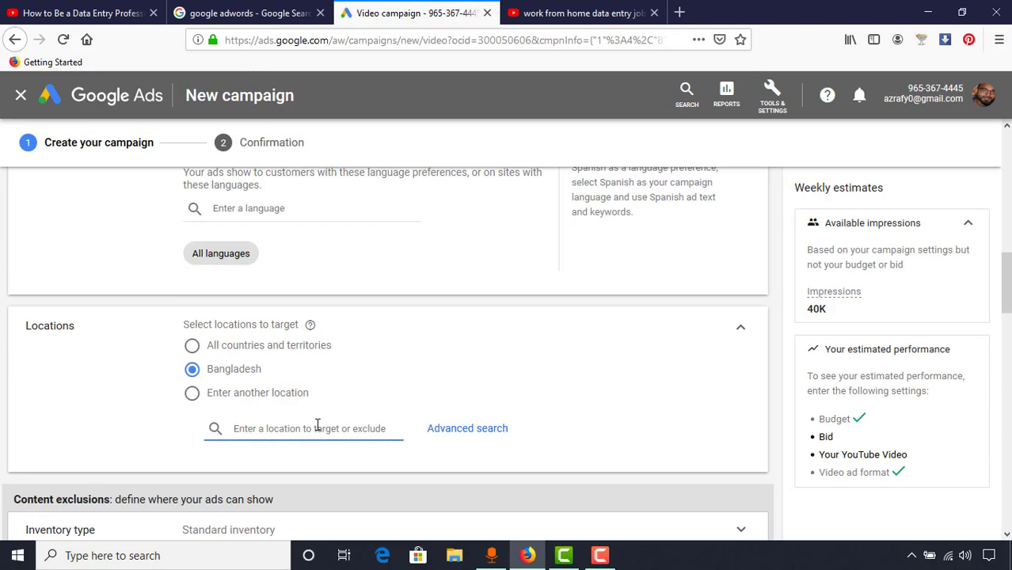
text(in)
key(Return)
text(indo)
key(Return)
text(nepal)
key(Return)
scroll(324, 457, down, 1)
text(paki)
click(282, 212)
text(bangla)
key(Return)
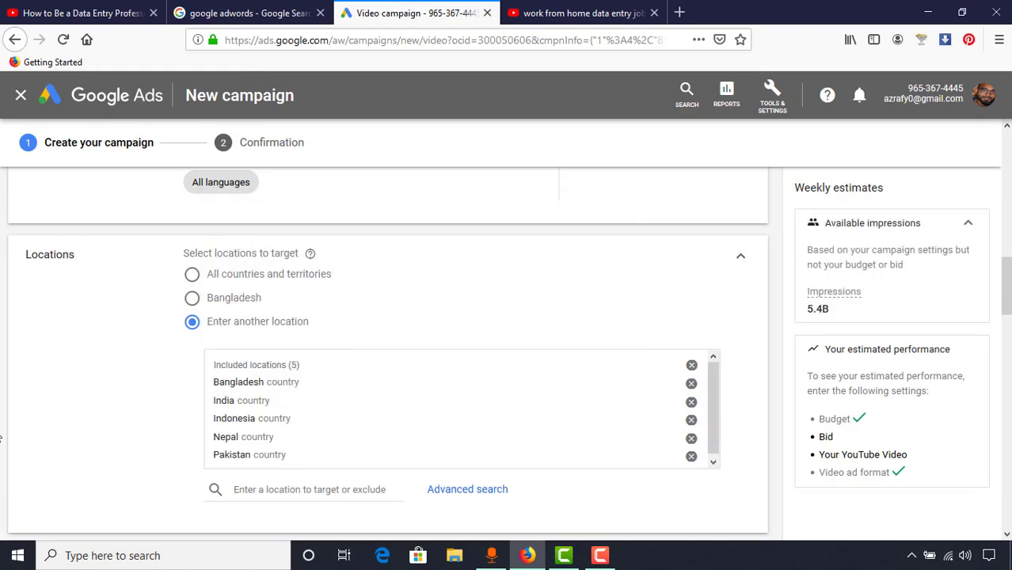
Set specific device targeting that excludes TV screens, and collapse the additional settings
scroll(21, 332, down, 4)
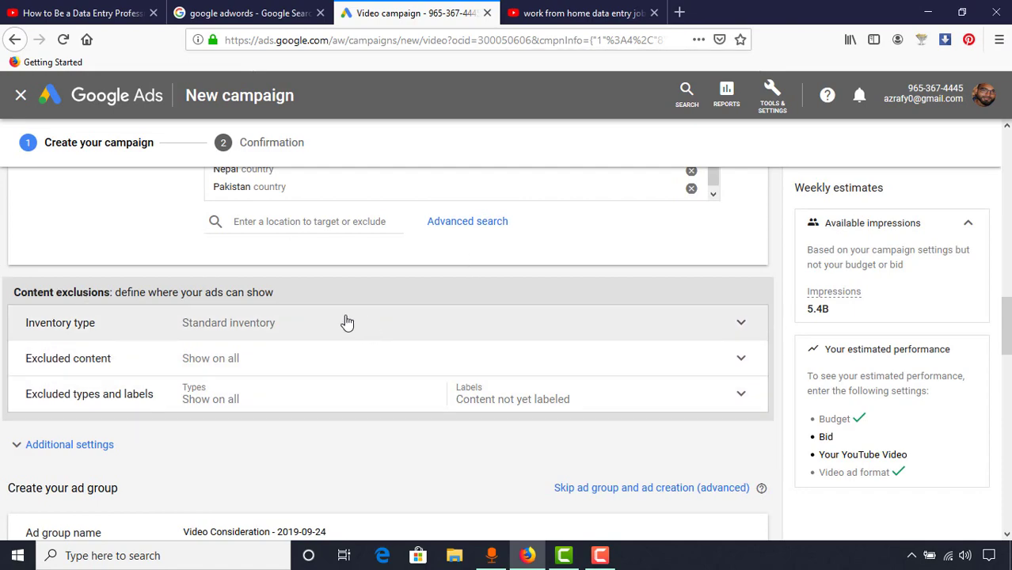
scroll(582, 334, down, 3)
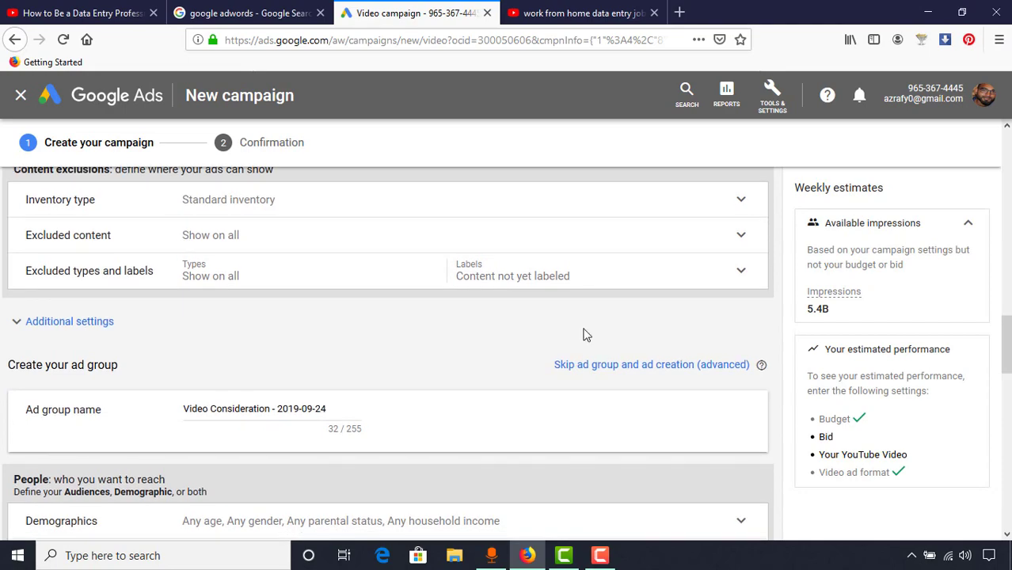
click(79, 325)
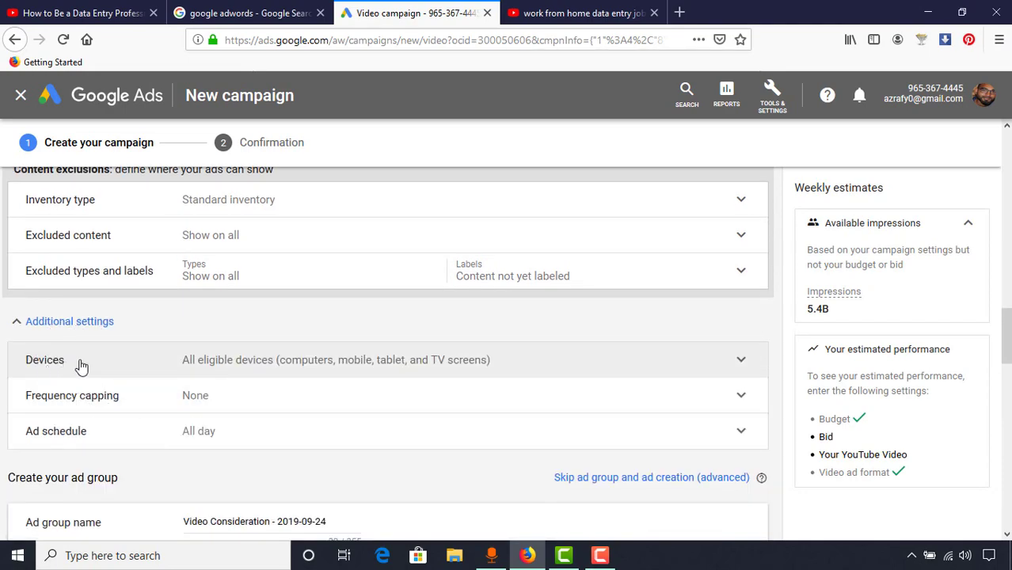
click(246, 374)
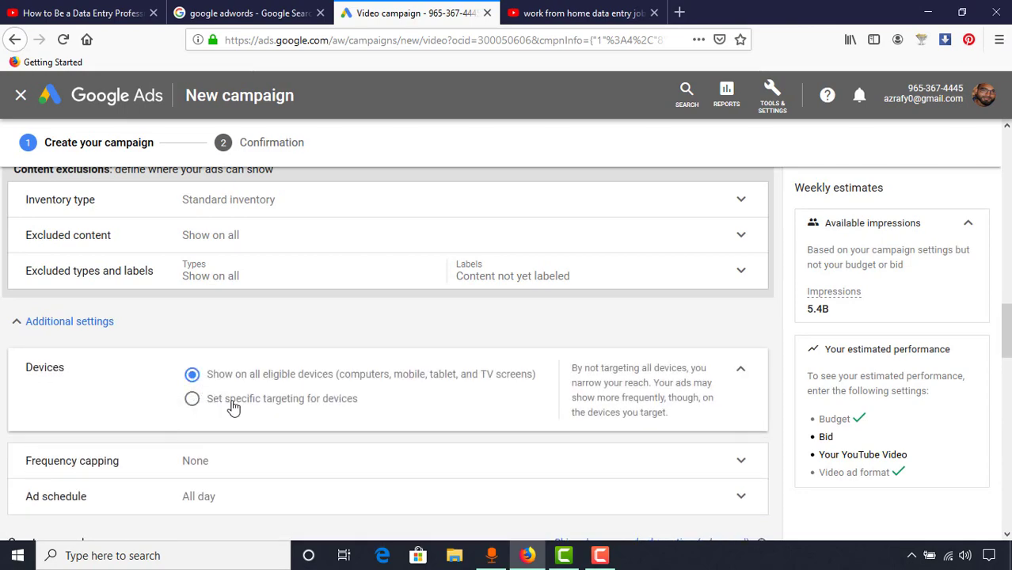
click(233, 404)
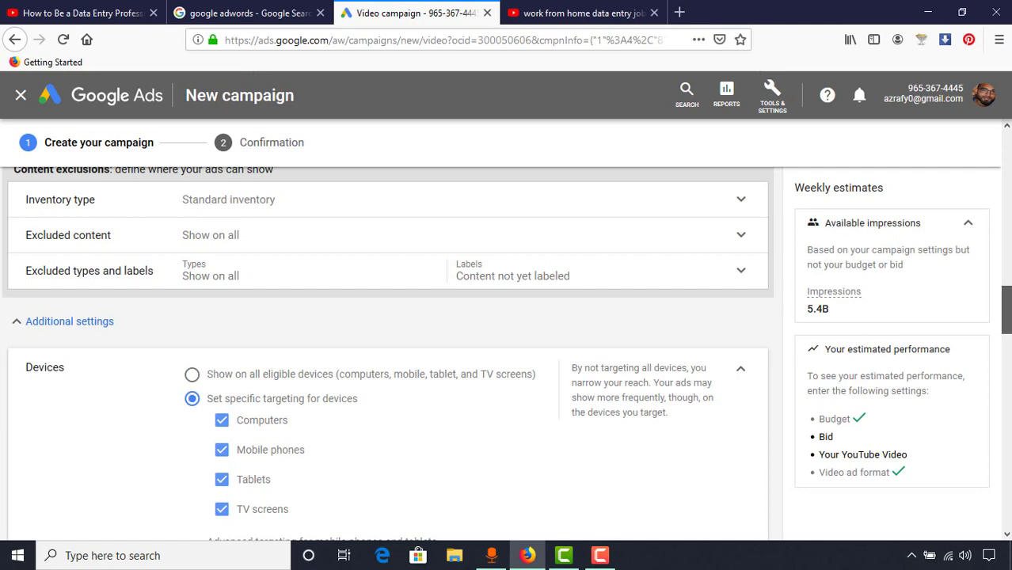
scroll(326, 361, down, 2)
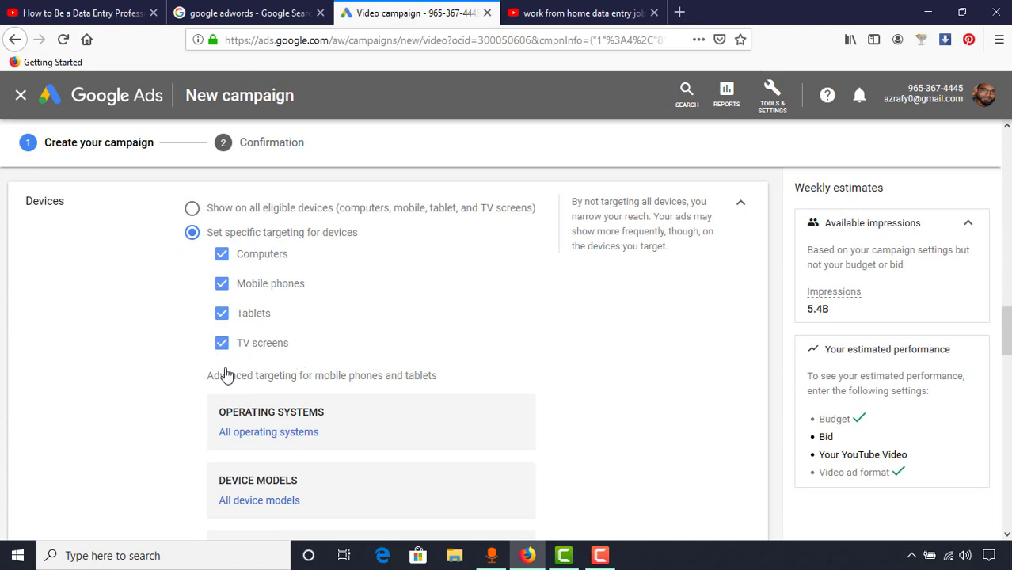
click(247, 348)
scroll(4, 396, down, 3)
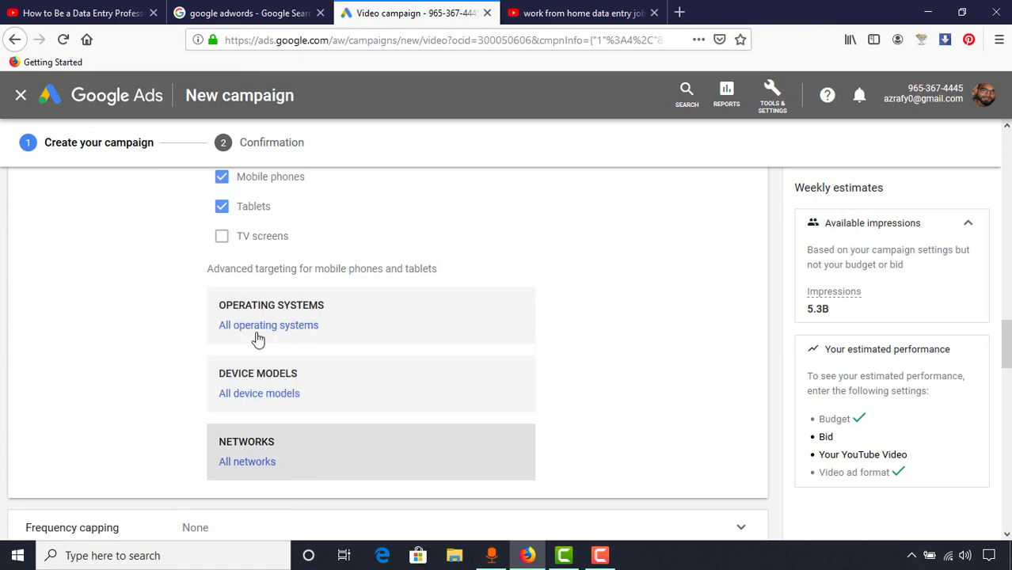
drag(1004, 343, 1005, 321)
click(45, 215)
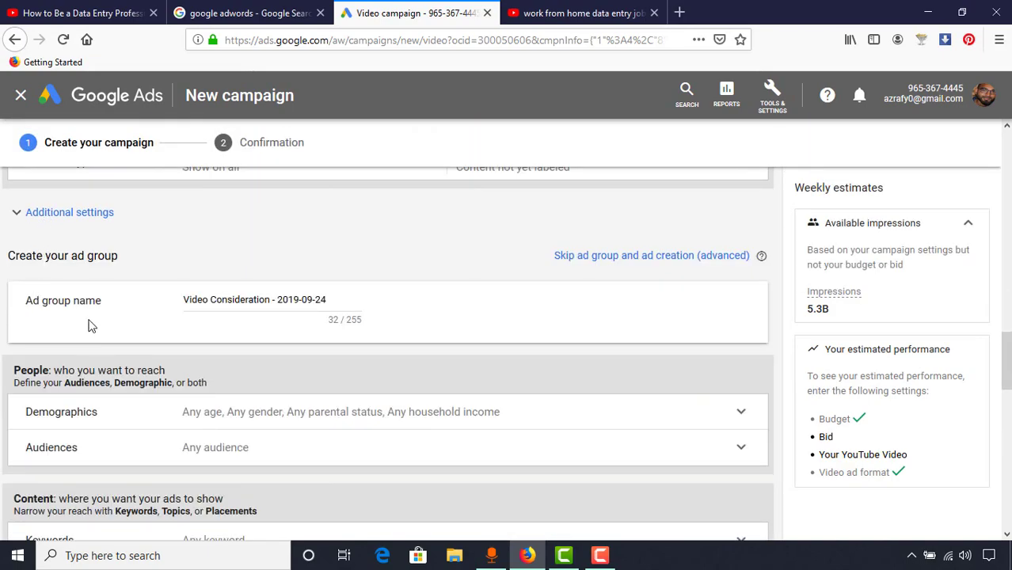
Name the ad group "Data Entry"
scroll(131, 350, up, 2)
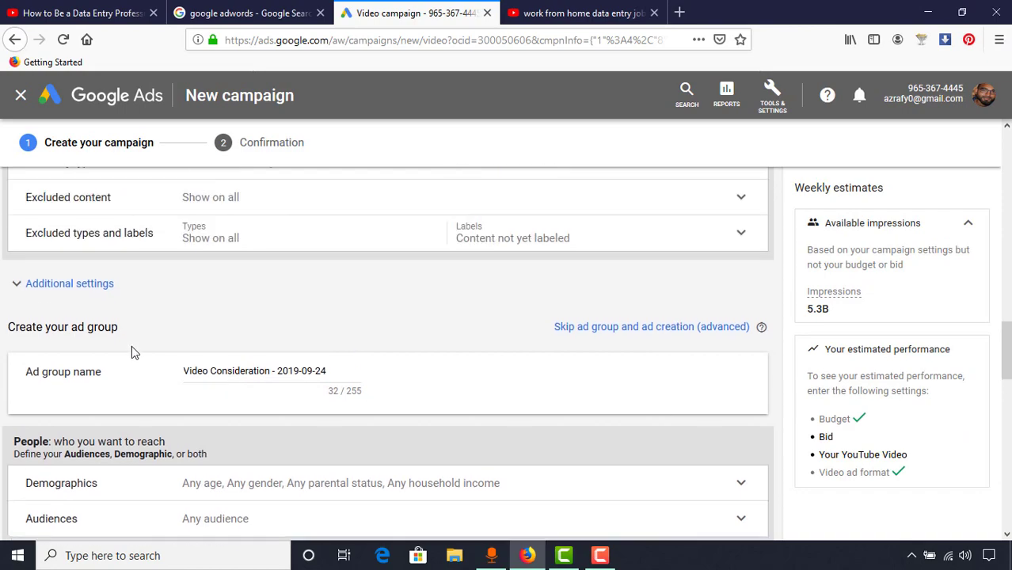
scroll(220, 349, up, 1)
scroll(220, 349, up, 1)
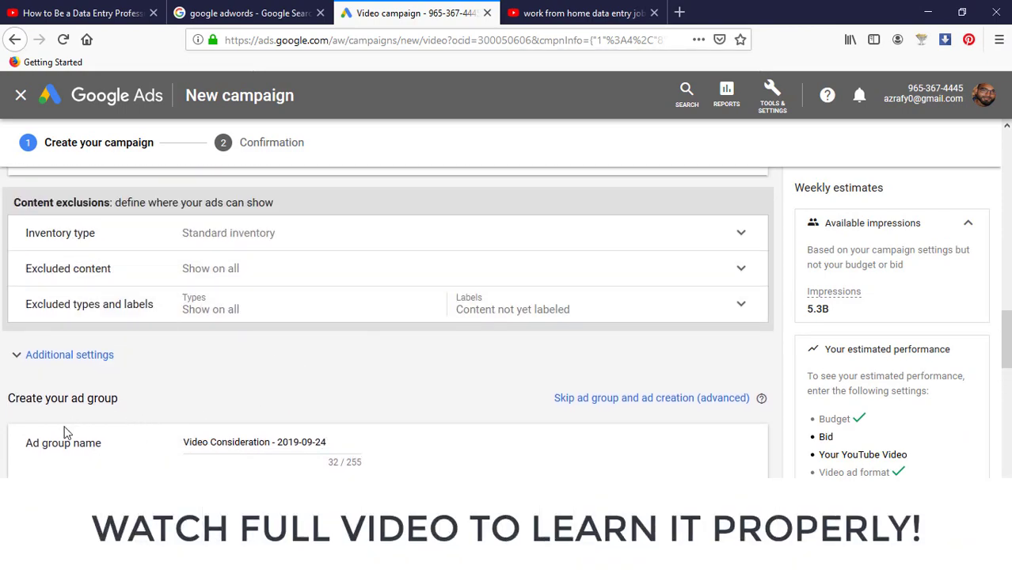
click(256, 448)
drag(185, 442, 349, 463)
text(Data Entry)
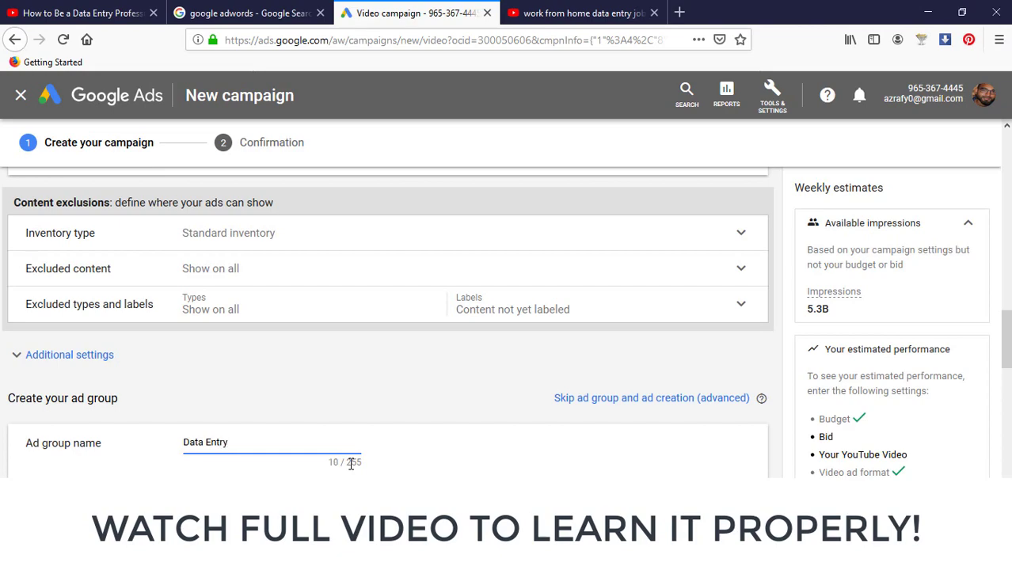
Exclude the age groups 45 - 54, 55 - 64, 65+ and Unknown from the ad group's demographic targeting
scroll(388, 365, down, 5)
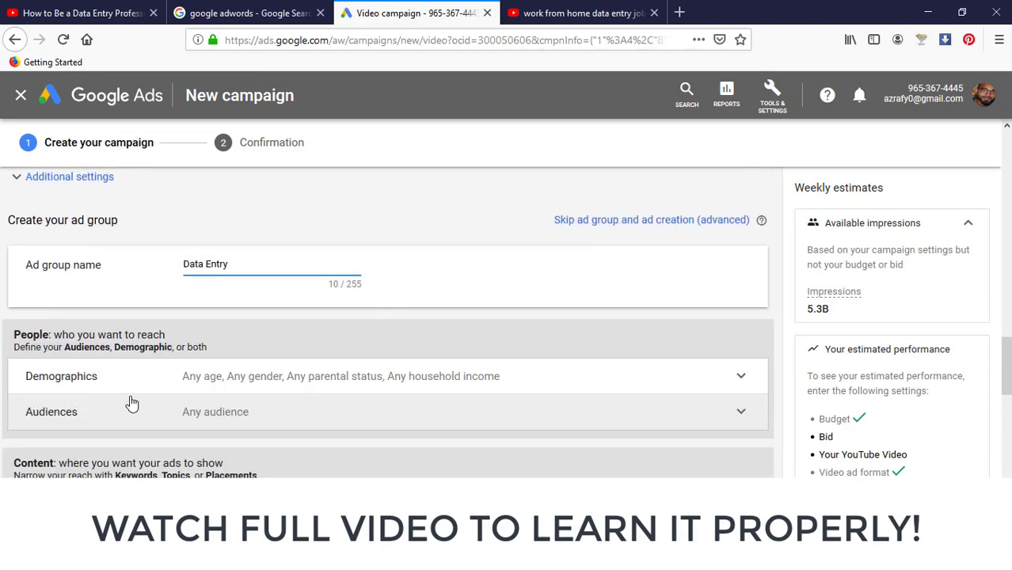
click(270, 368)
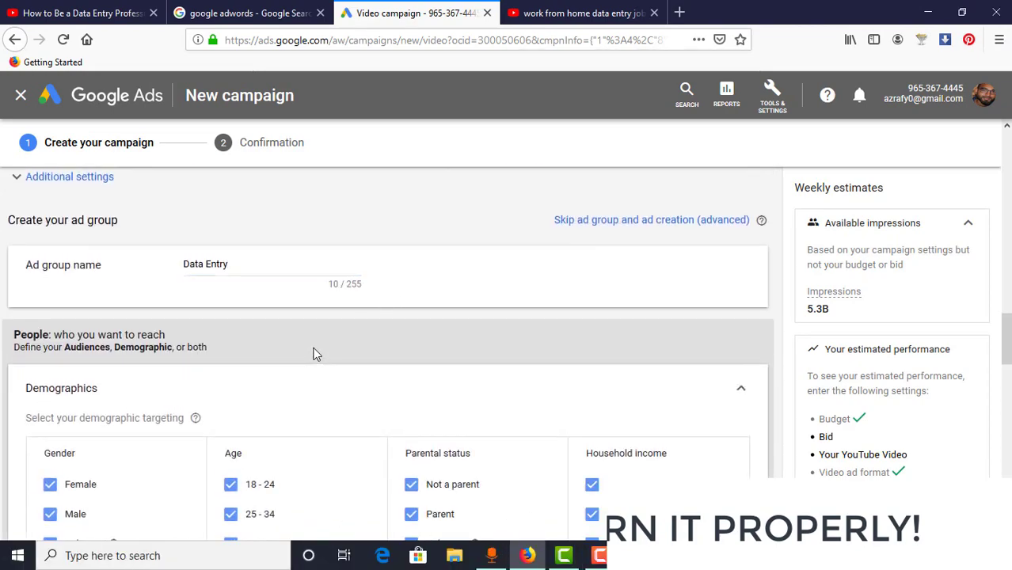
scroll(578, 356, down, 4)
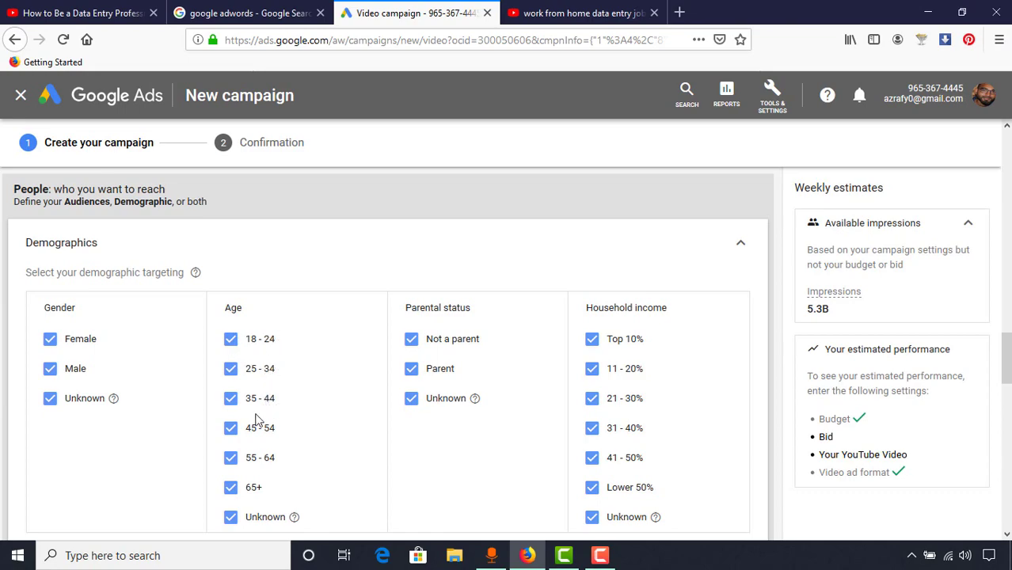
click(230, 426)
click(232, 456)
click(230, 485)
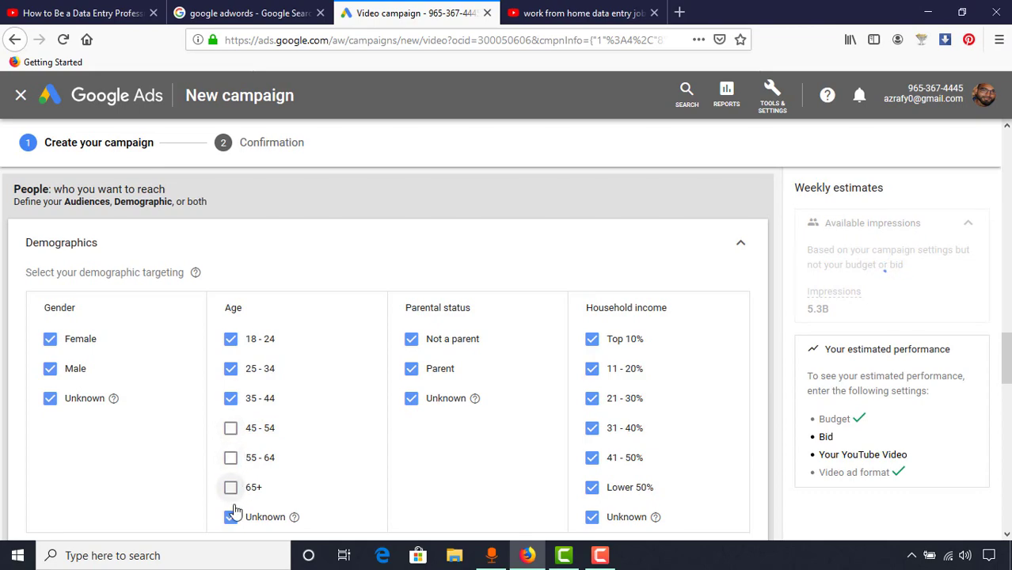
click(233, 515)
scroll(504, 310, down, 1)
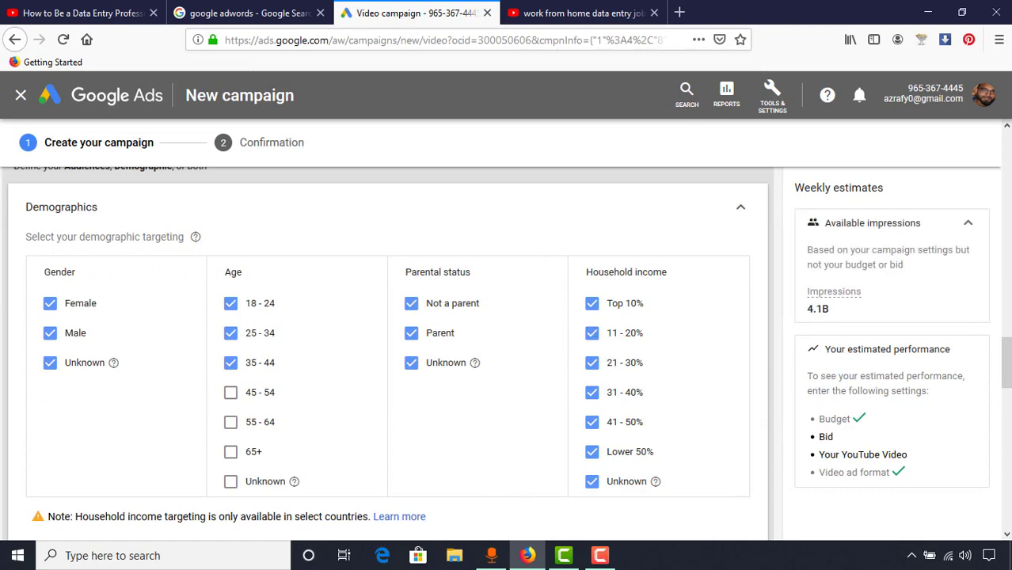
Open the ad group's audience settings and browse the available audience categories
drag(1005, 362, 1006, 413)
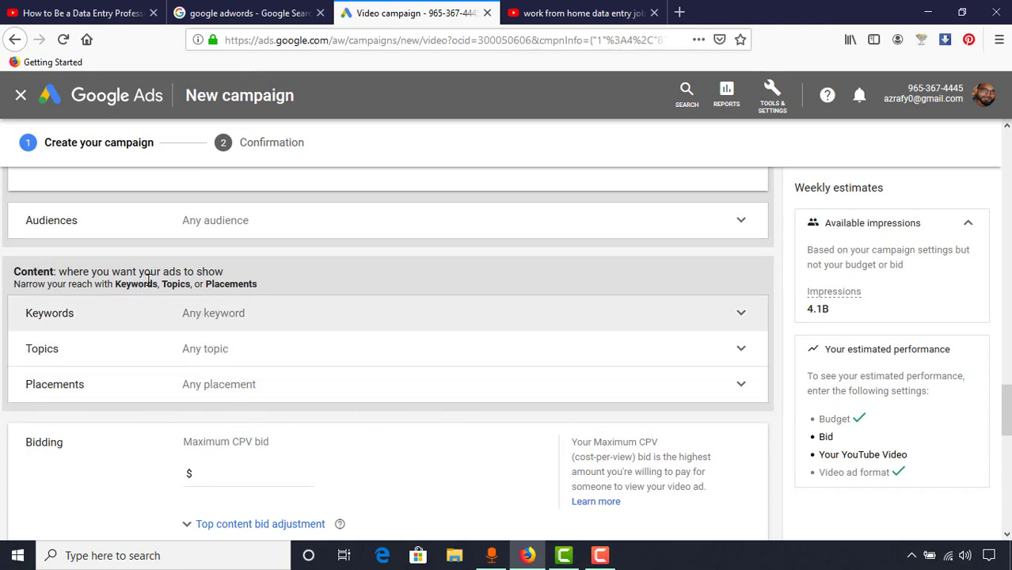
click(219, 225)
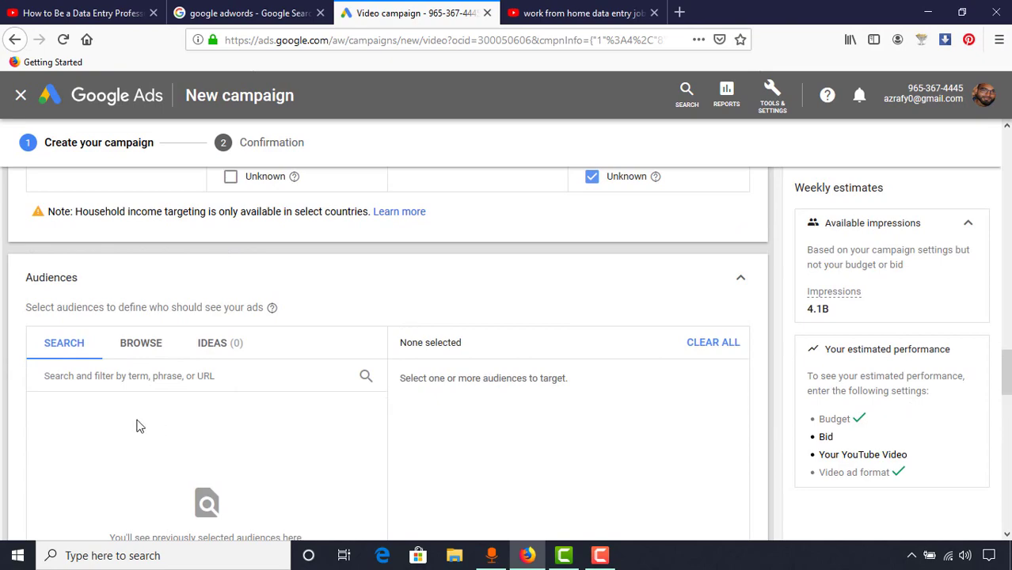
click(141, 345)
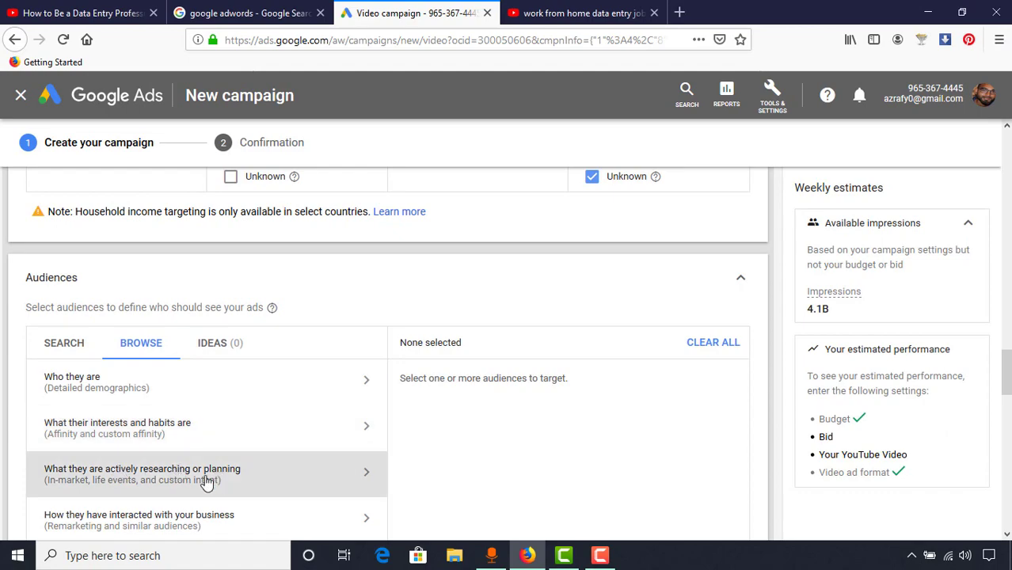
scroll(440, 270, down, 1)
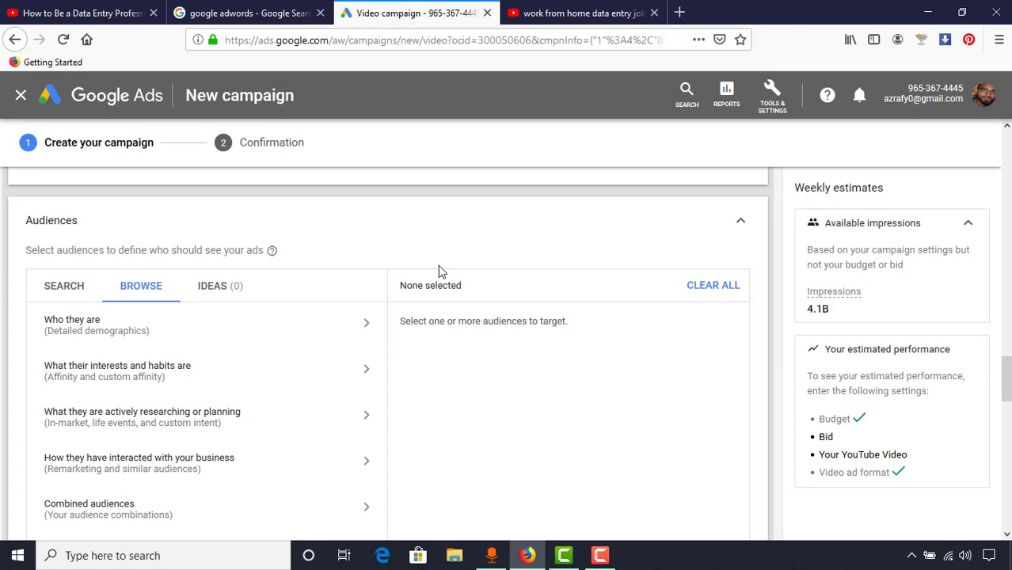
Check the data entry search phrase on YouTube, and return to the campaign to collapse the audience settings
click(582, 13)
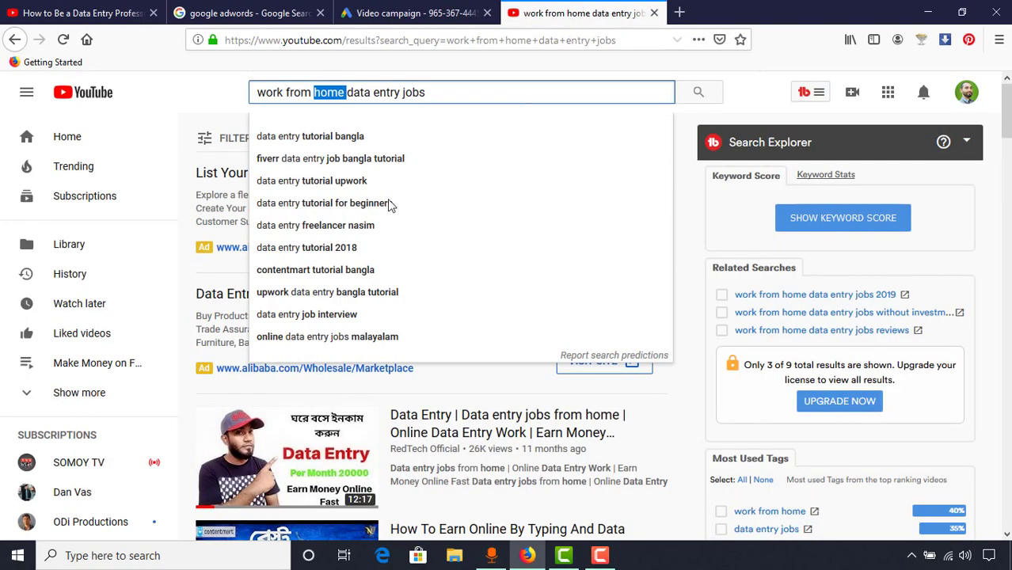
drag(437, 93, 301, 89)
click(402, 5)
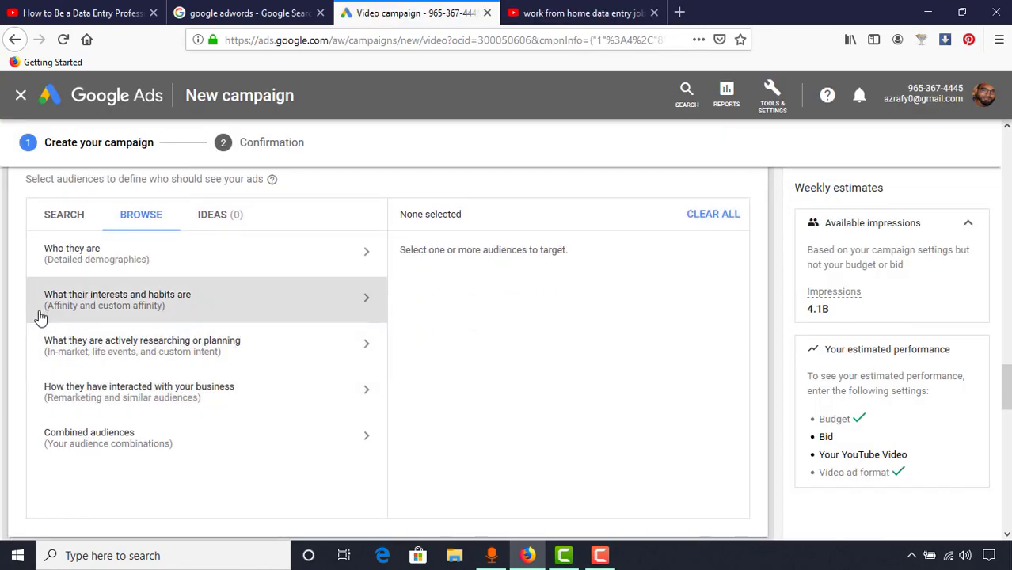
click(57, 231)
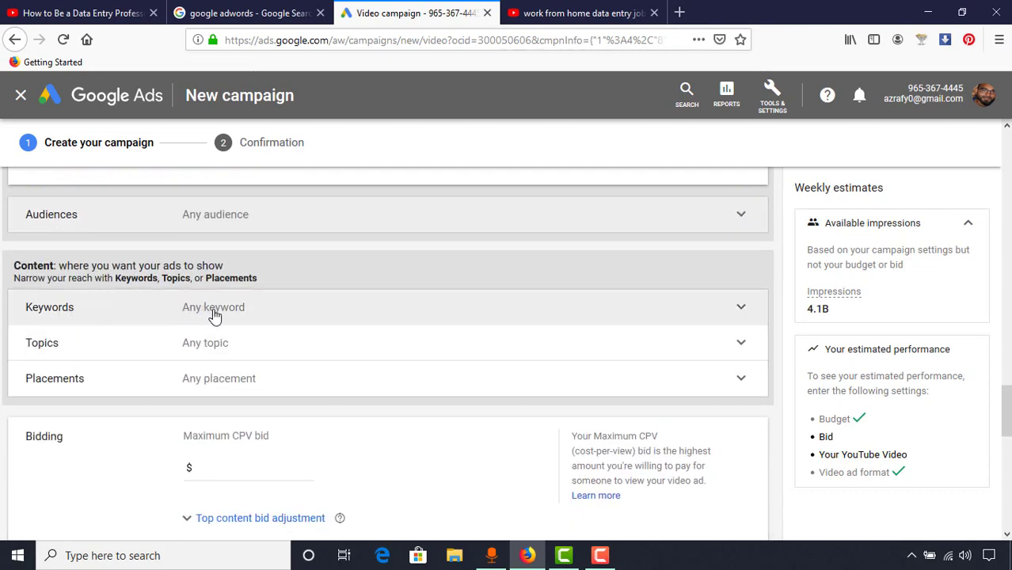
Expand the ad group's keyword targeting and open Keyword Planner in a separate browser tab
click(254, 315)
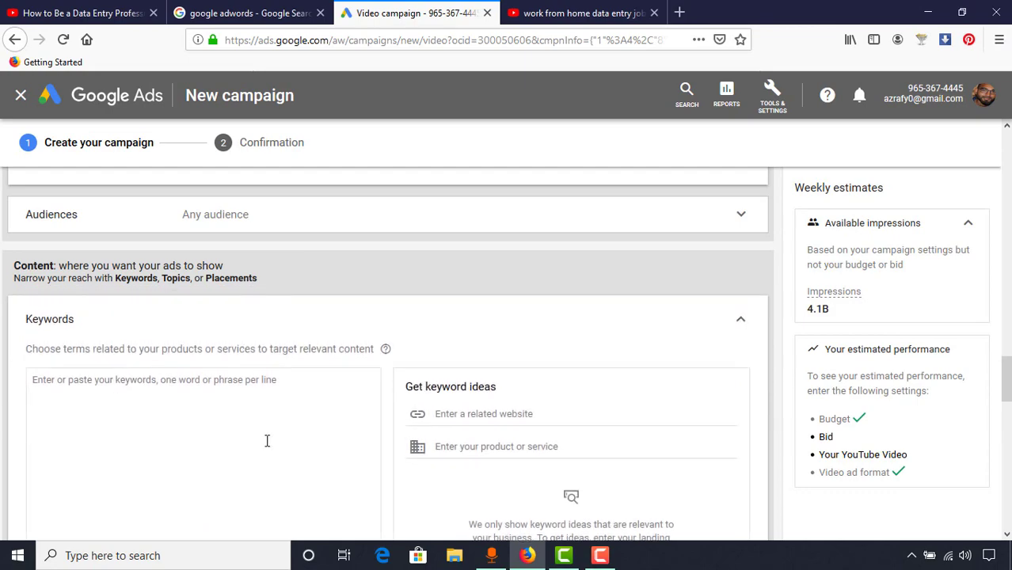
scroll(179, 404, down, 1)
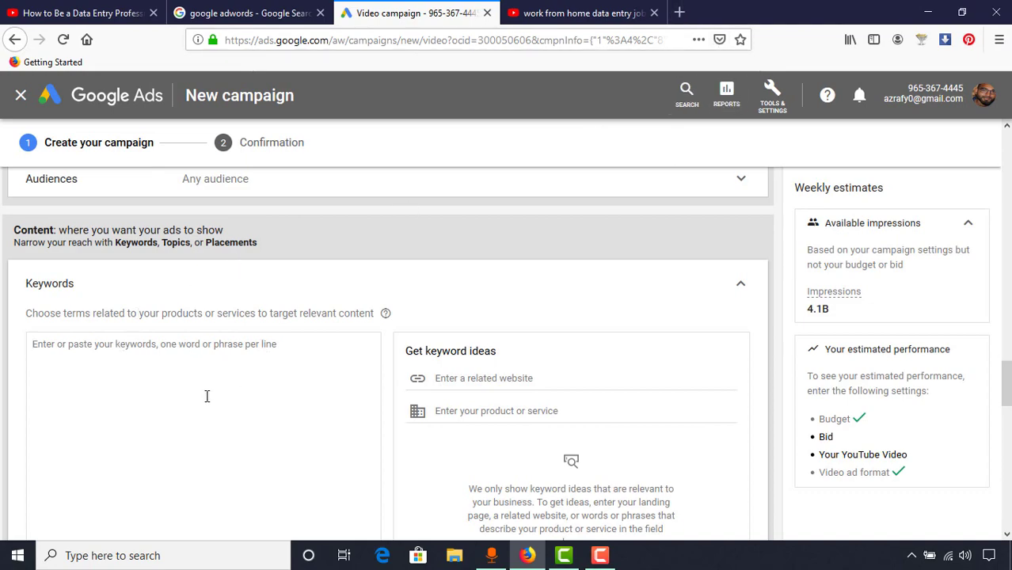
click(779, 110)
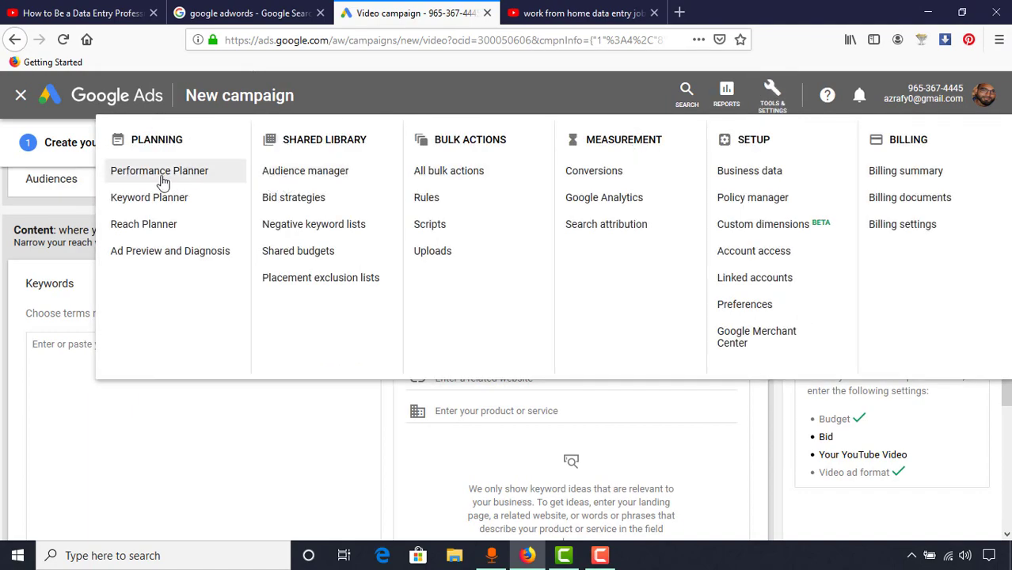
right_click(188, 209)
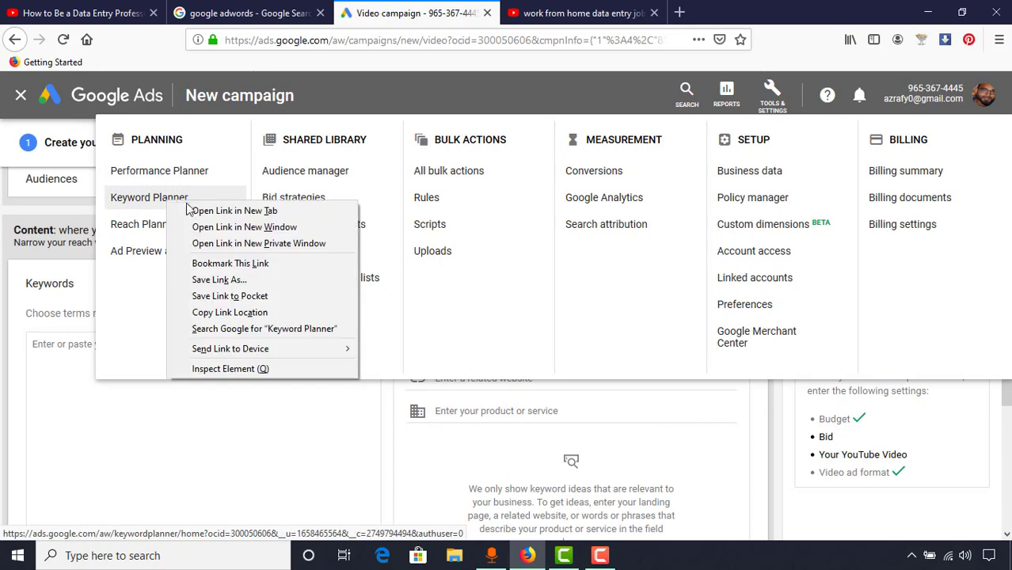
click(248, 212)
click(601, 11)
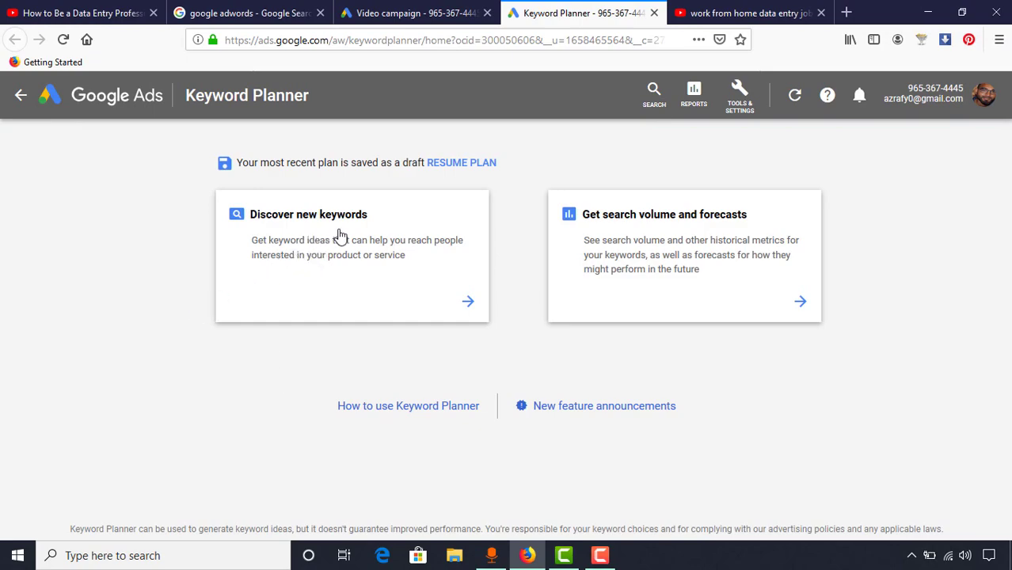
Discover new keywords in Keyword Planner using the phrase "work from home data entry jobs"
click(350, 255)
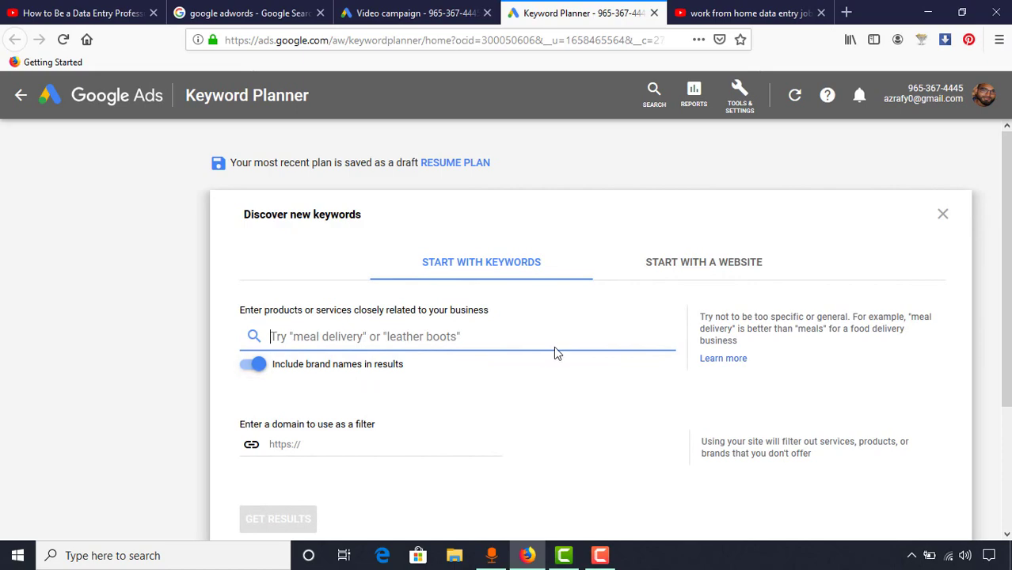
text(work f)
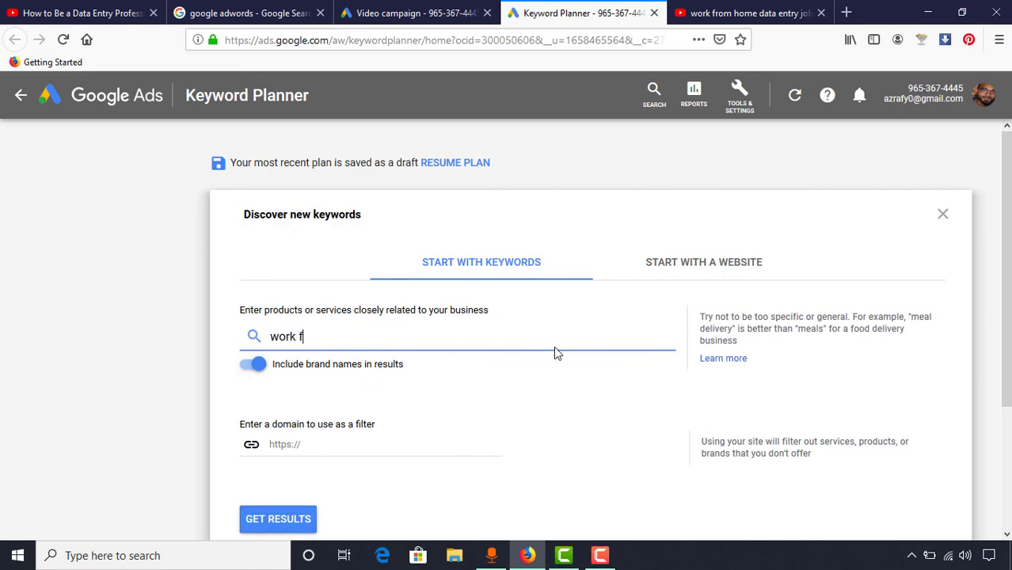
text(rom home data entry job)
key(Return)
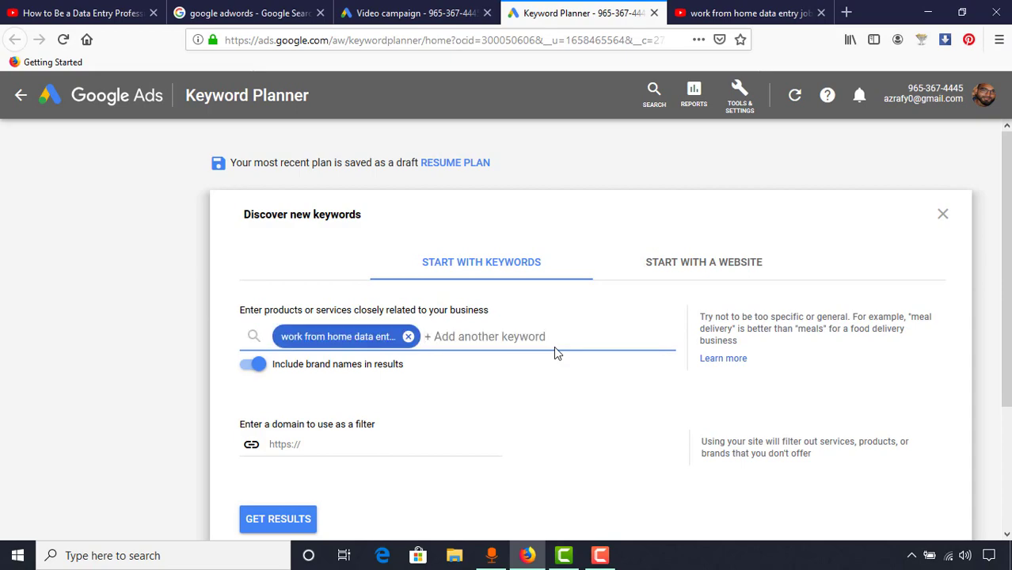
click(263, 529)
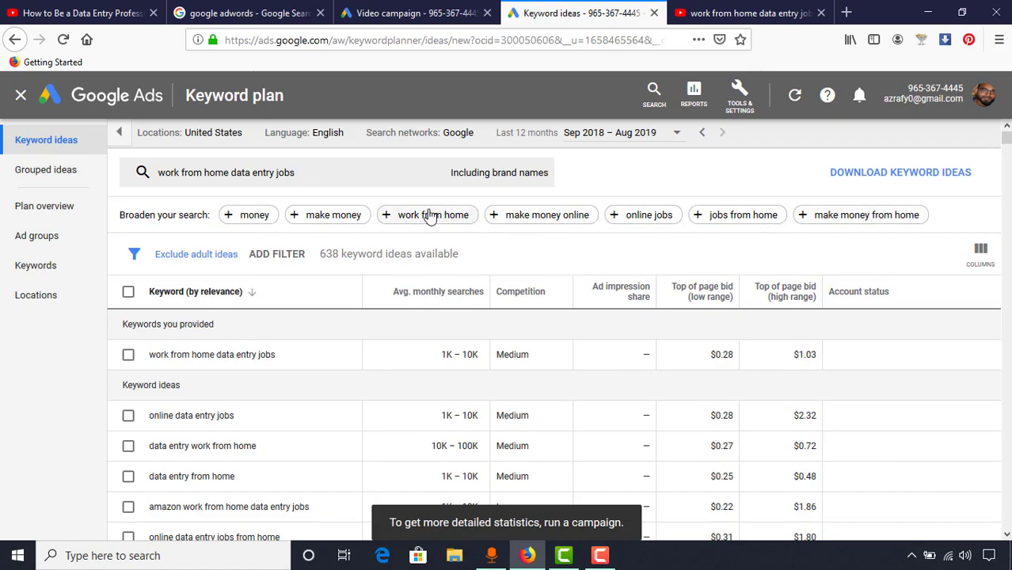
Broaden the keyword search with "make money from home" and check that keyword's low and high top-of-page bids
click(842, 216)
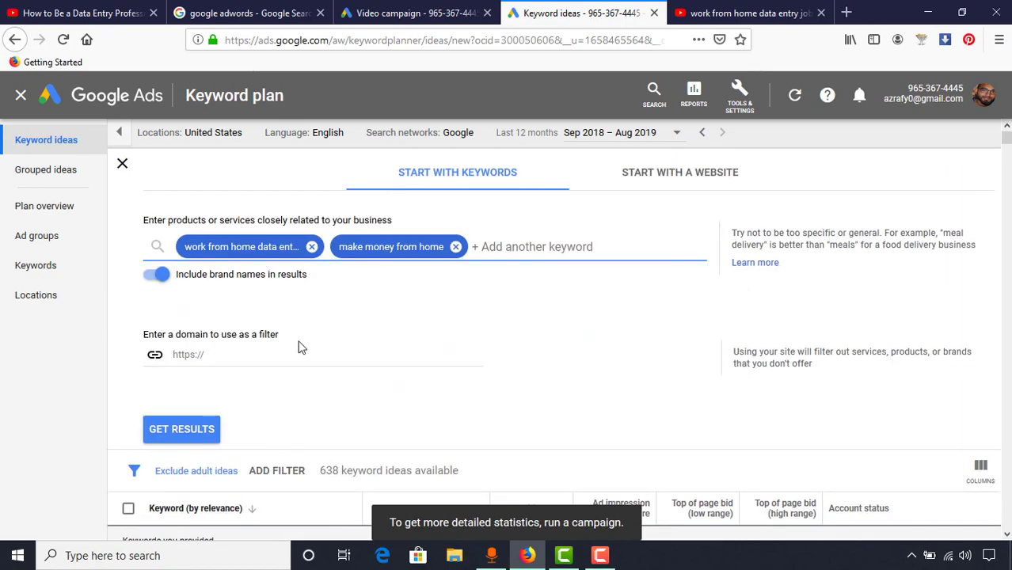
click(162, 436)
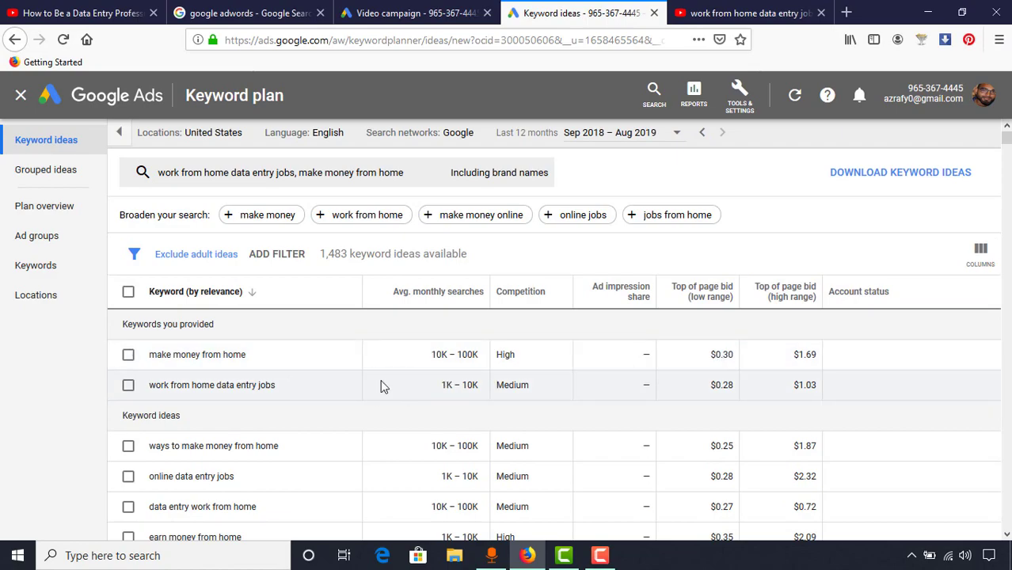
drag(710, 355, 722, 356)
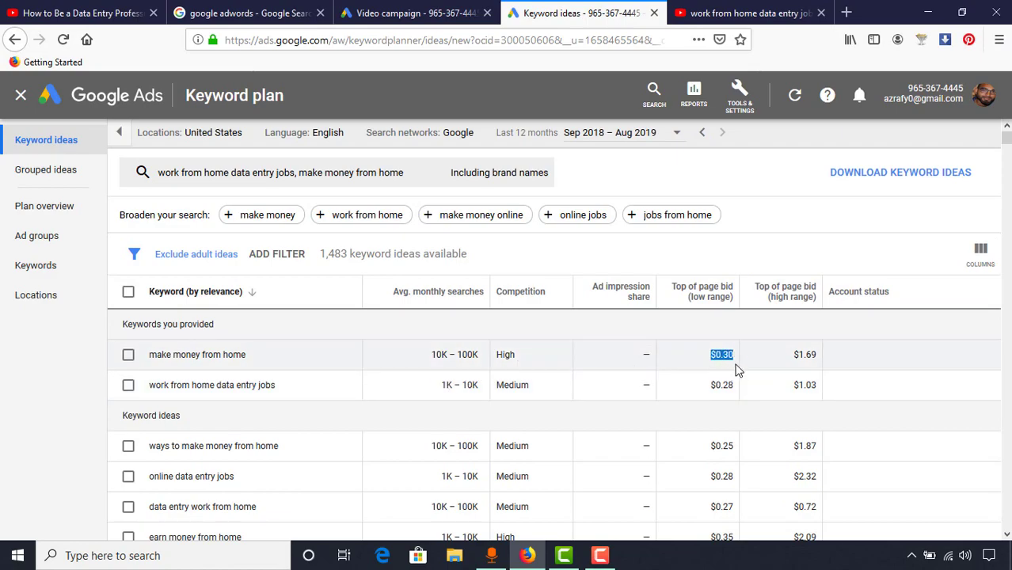
drag(792, 355, 817, 358)
Remove United States from the keyword plan's targeted locations and check which countries the video campaign includes
click(227, 141)
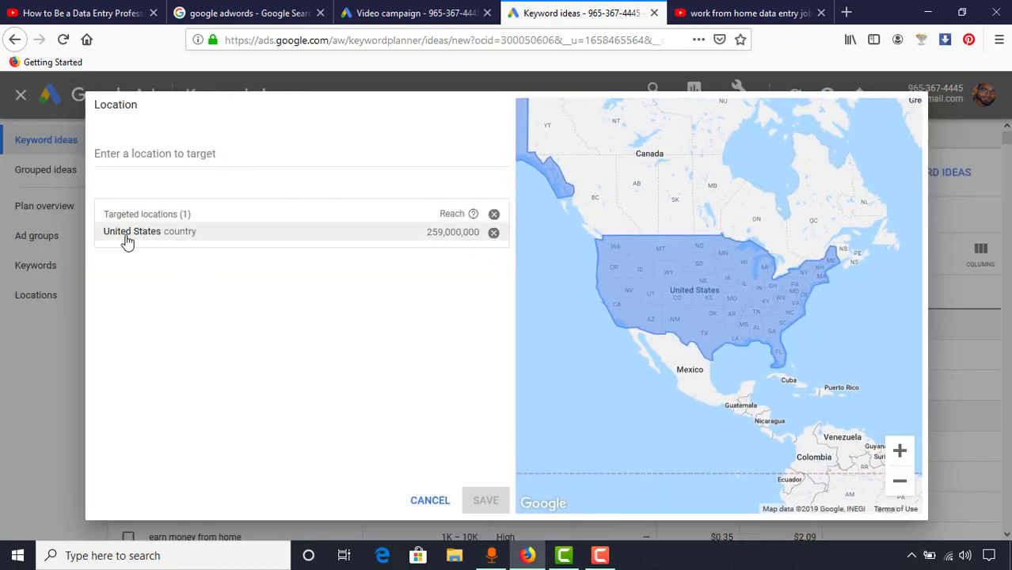
click(492, 233)
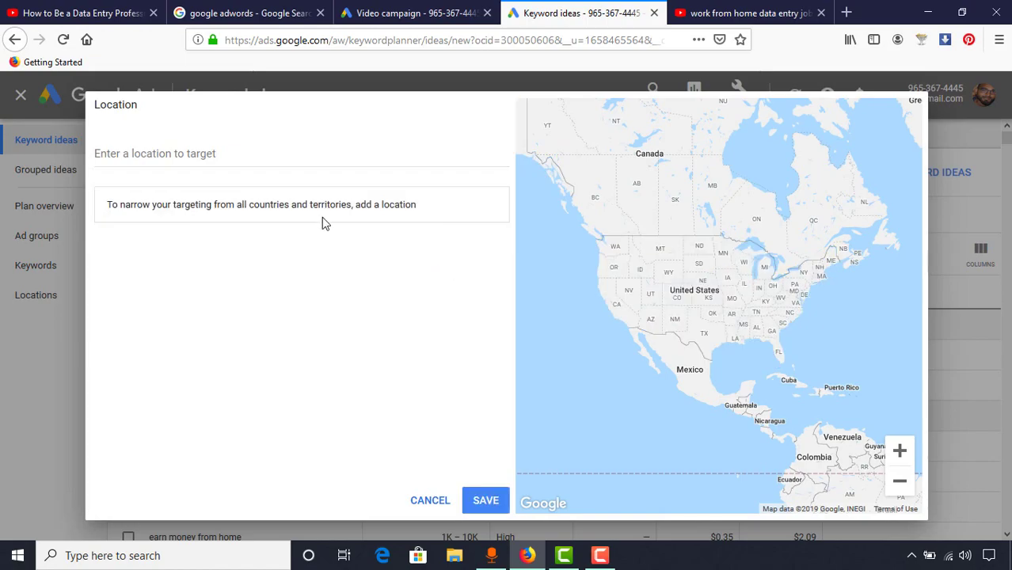
click(191, 153)
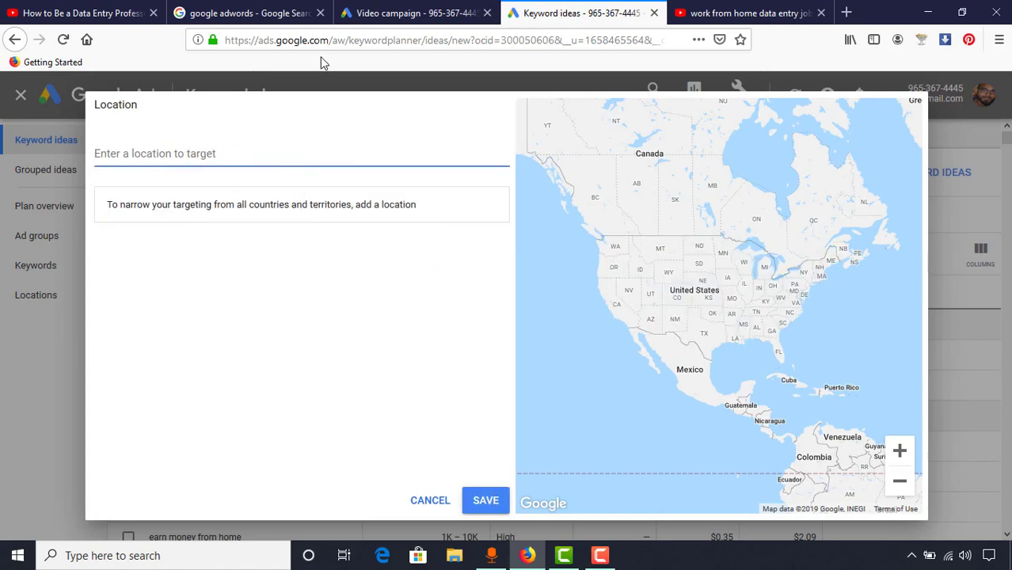
click(412, 12)
scroll(309, 317, up, 3)
scroll(210, 379, up, 15)
scroll(369, 317, up, 1)
scroll(184, 373, down, 1)
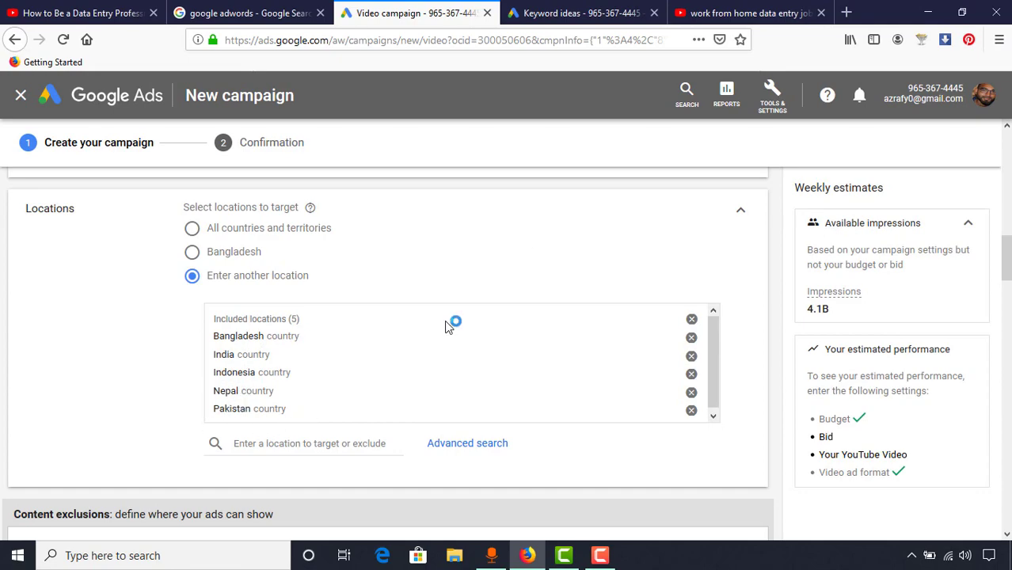
Add Bangladesh and India to the keyword plan's targeted locations
click(578, 12)
click(246, 159)
text(Bana)
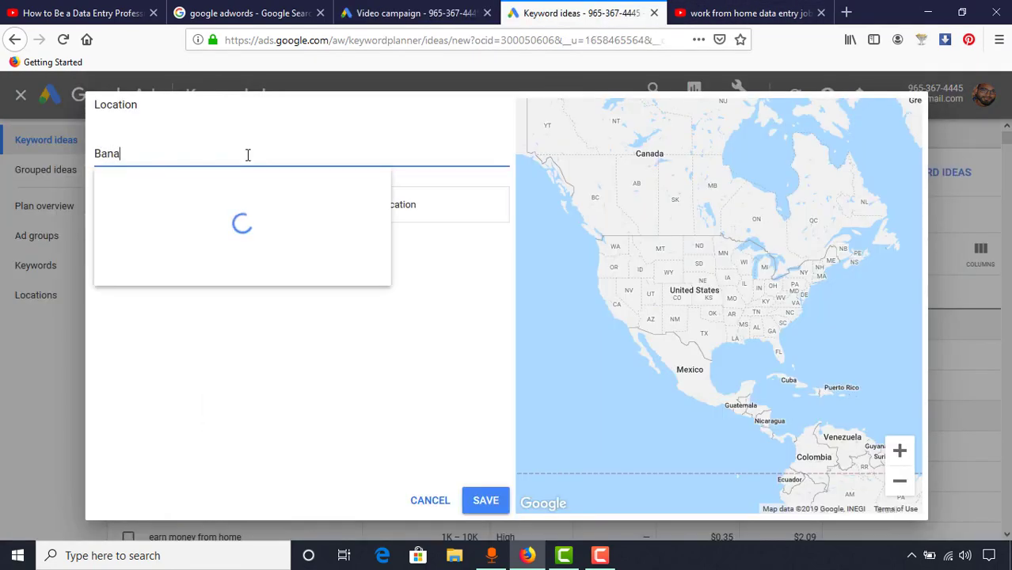
click(151, 198)
click(219, 152)
text(India)
click(143, 196)
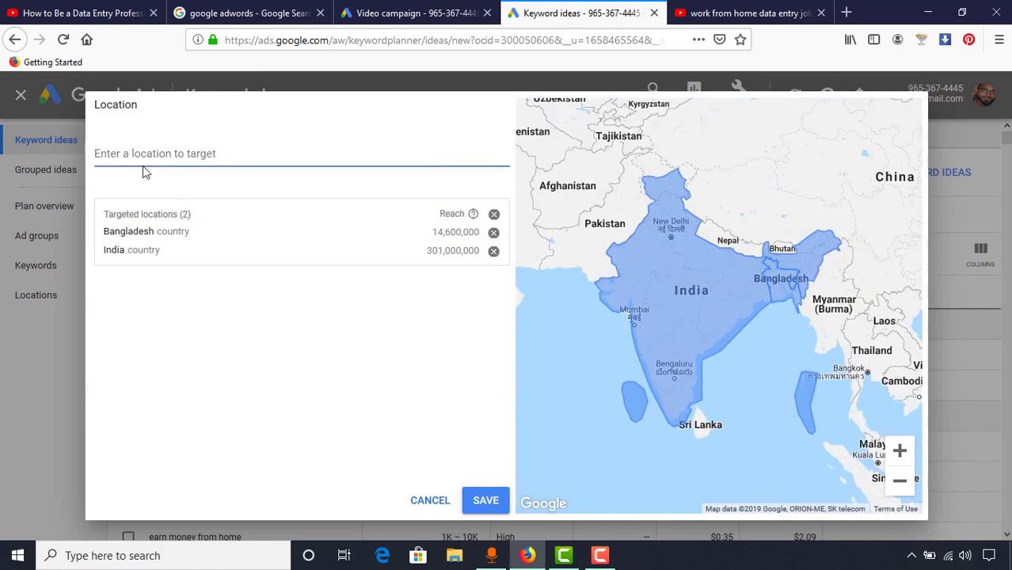
Add Indonesia, Pakistan and Nepal to the keyword plan's targeted locations and save the location settings
text(Indonesia)
click(178, 196)
text(Pakistan)
click(162, 197)
text(Nepa)
click(199, 198)
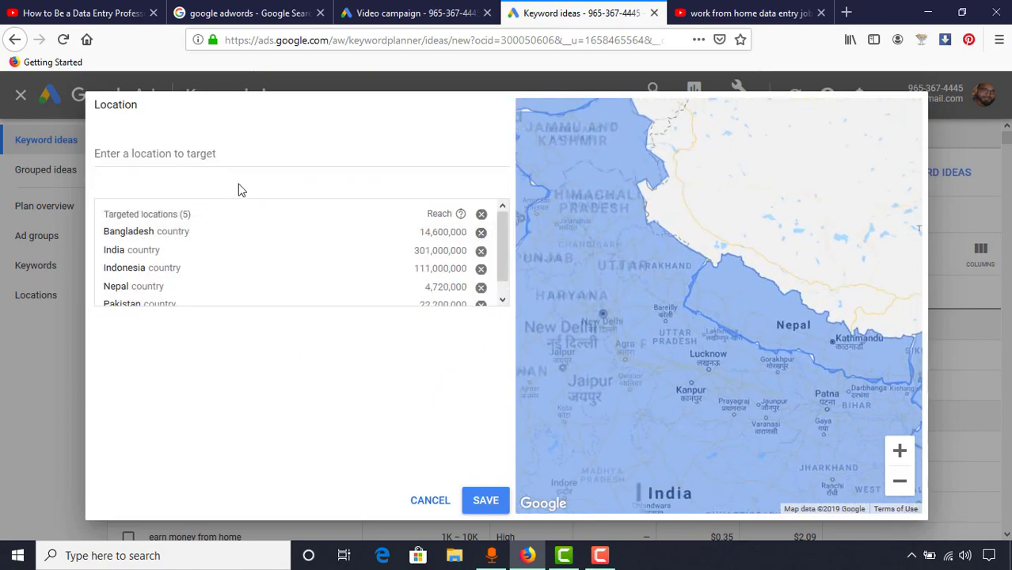
click(499, 505)
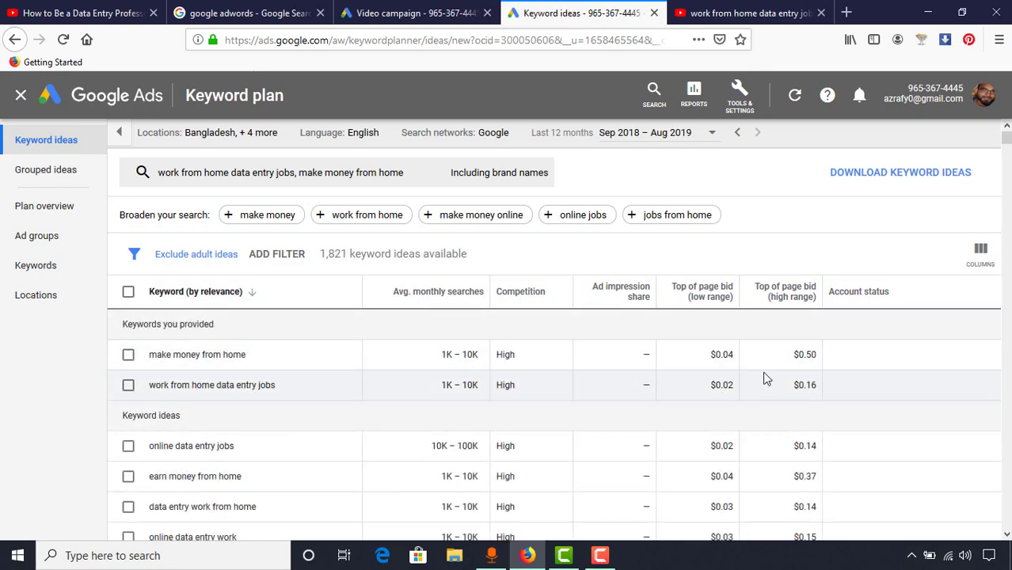
Examine the top-of-page bid ranges for "make money from home" and "online data entry jobs"
drag(709, 354, 734, 358)
click(722, 370)
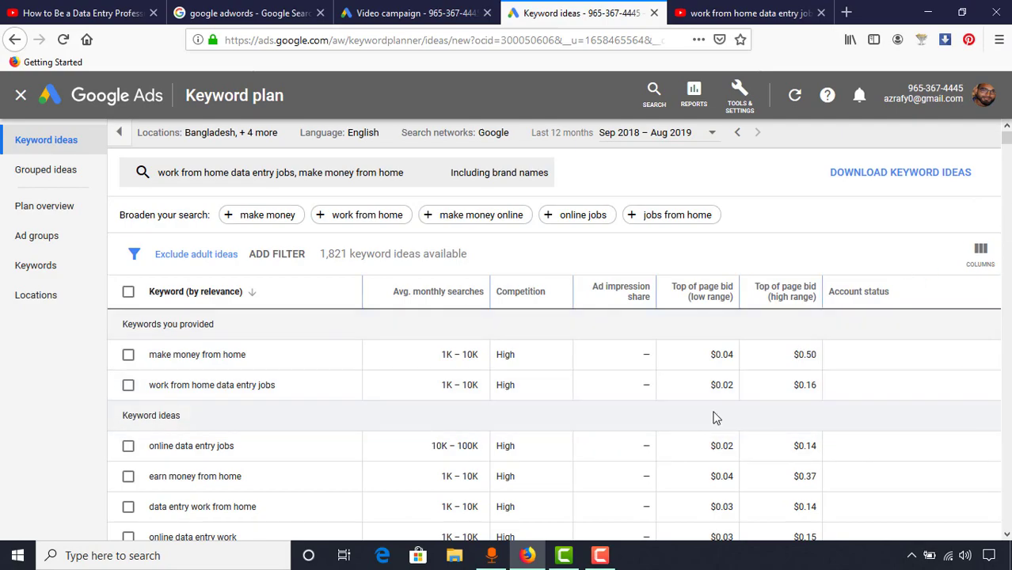
drag(725, 448, 735, 448)
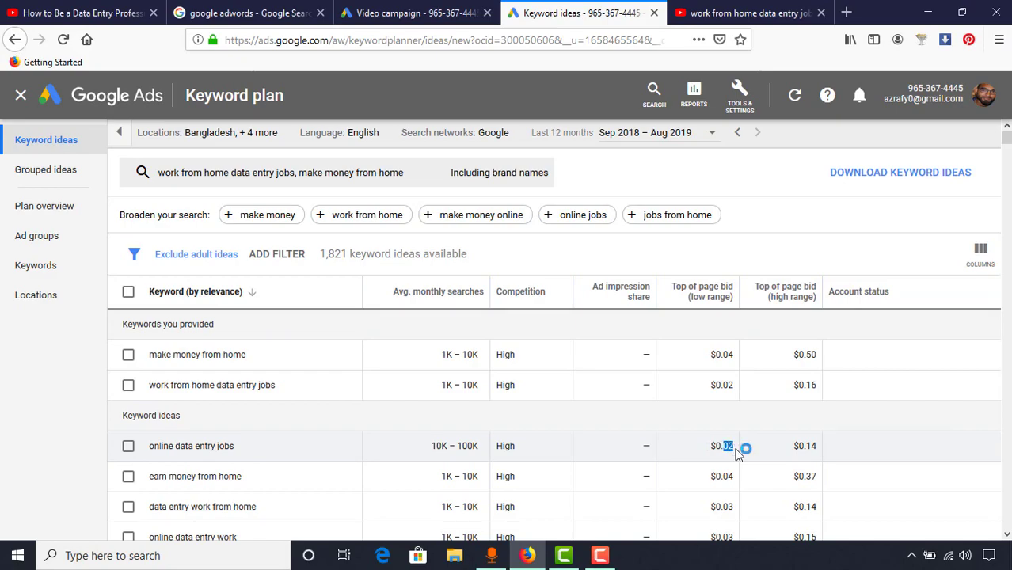
click(813, 457)
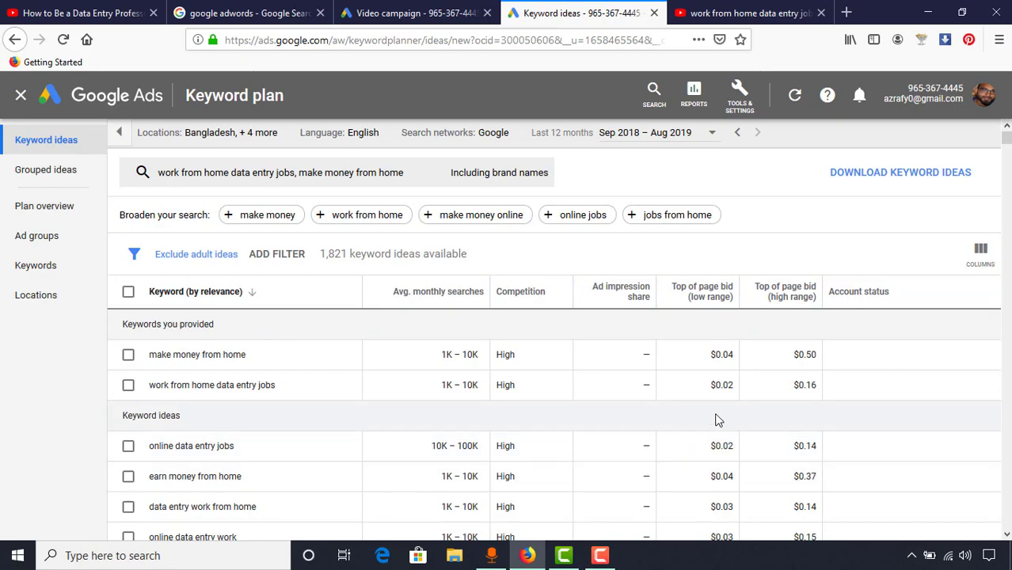
Copy "work from home data entry jobs" from the keyword plan into the video campaign's keyword targeting list
drag(147, 384, 279, 393)
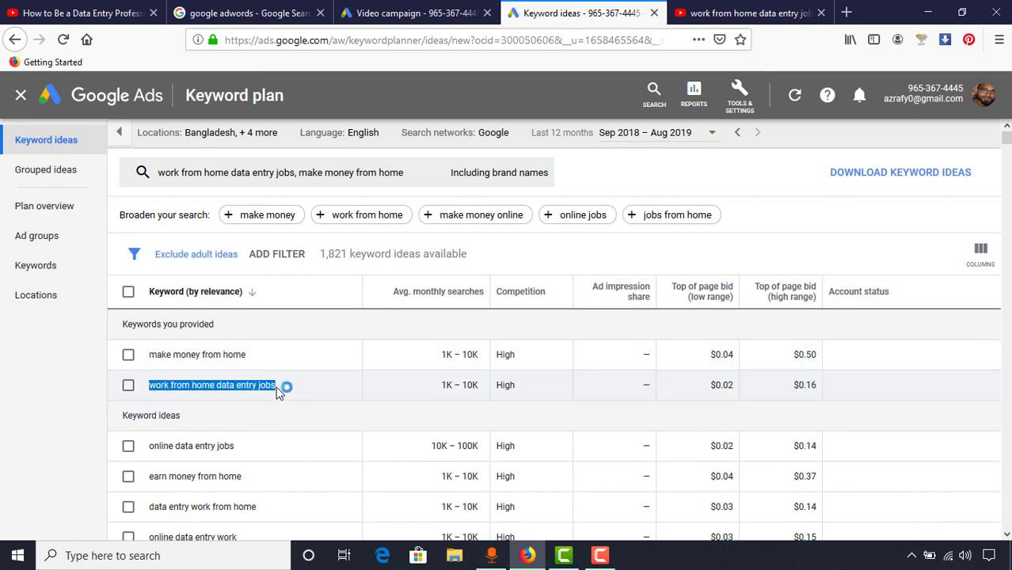
right_click(279, 394)
click(295, 399)
key(ctrl+1)
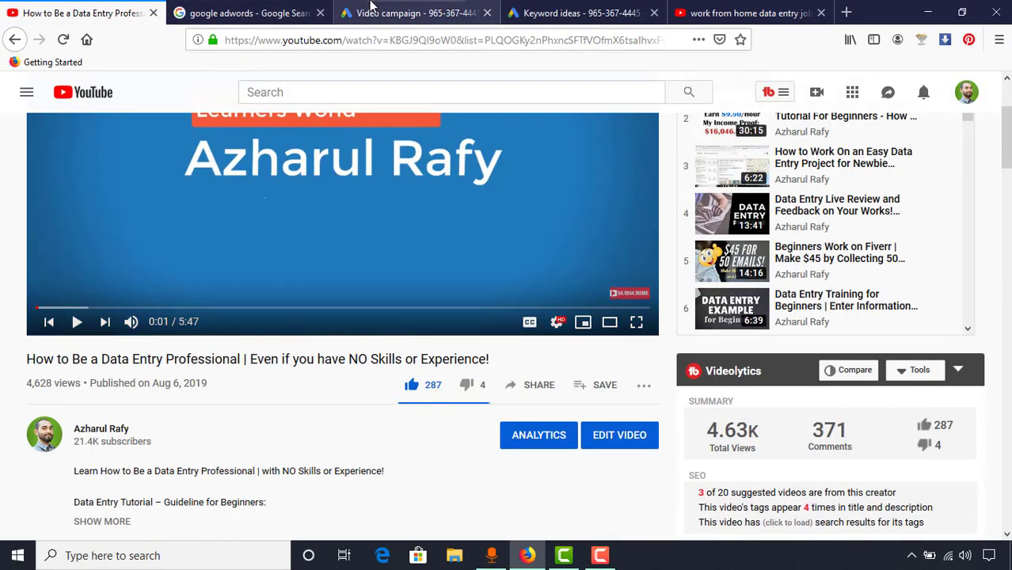
key(ctrl+3)
scroll(308, 372, down, 10)
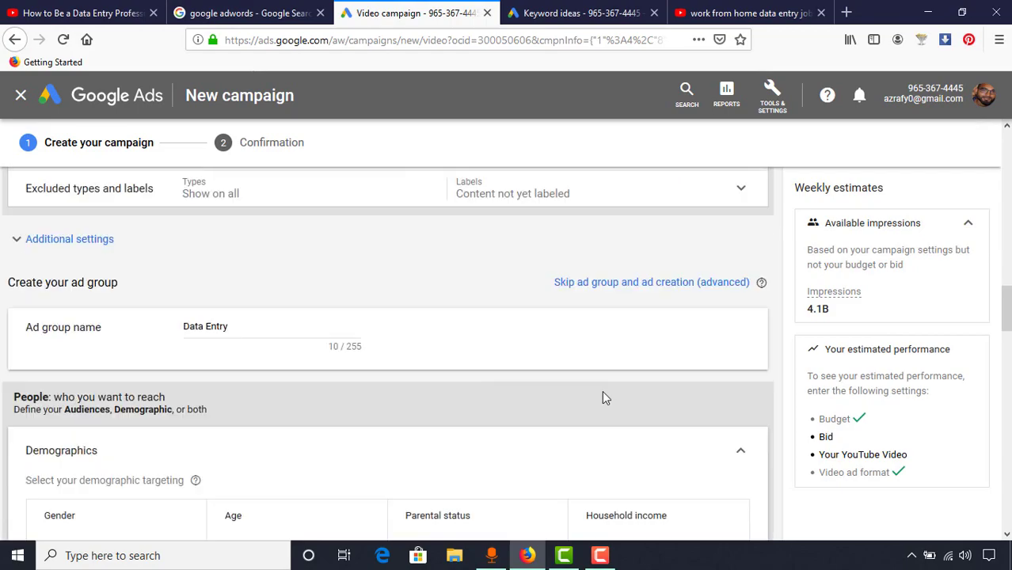
scroll(110, 403, down, 4)
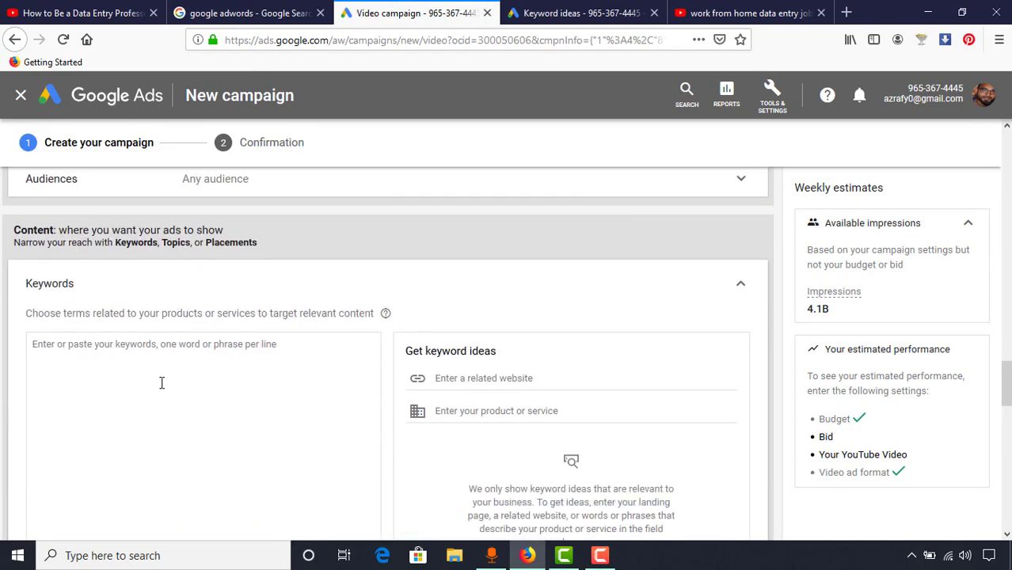
click(109, 385)
key(ctrl+v)
key(Return)
Copy the keyword idea "online data entry jobs" into the campaign's keyword list on its own line
click(697, 10)
click(590, 8)
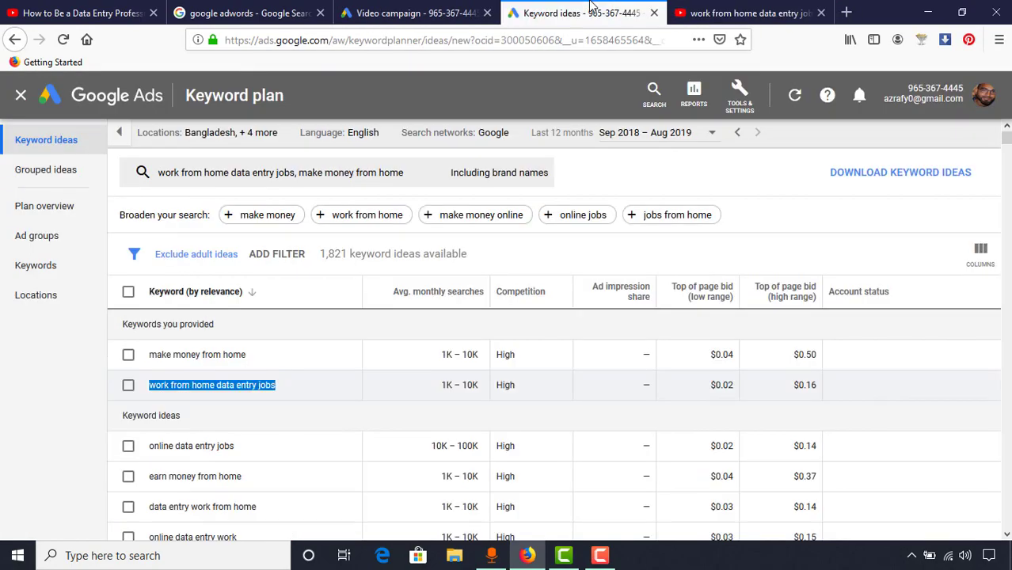
triple_click(167, 447)
click(167, 450)
triple_click(166, 448)
click(246, 12)
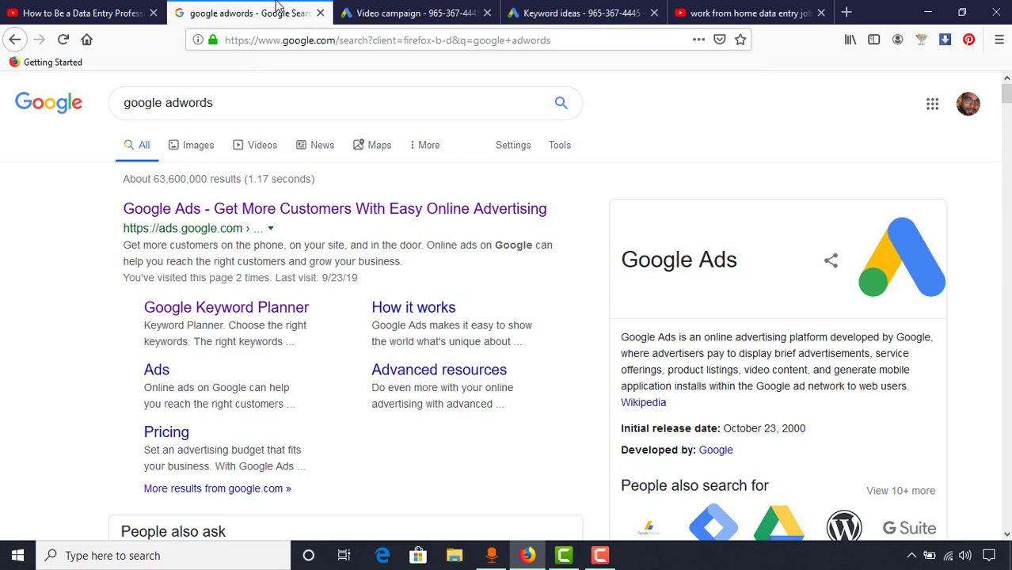
click(413, 13)
click(257, 356)
key(Return)
key(ctrl+v)
Copy the keyword idea "earn money from home" into the campaign's keyword list
click(744, 13)
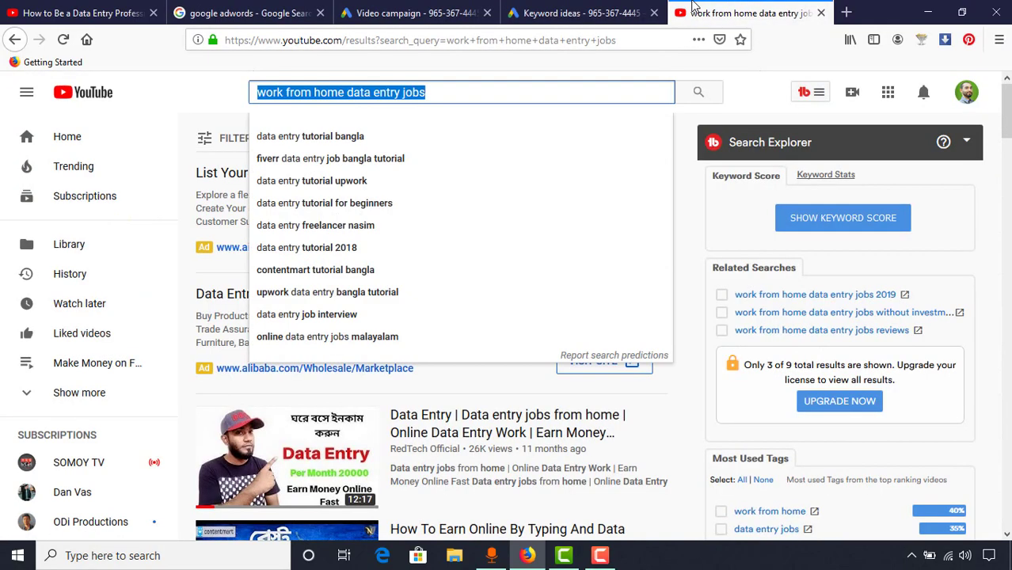
click(582, 13)
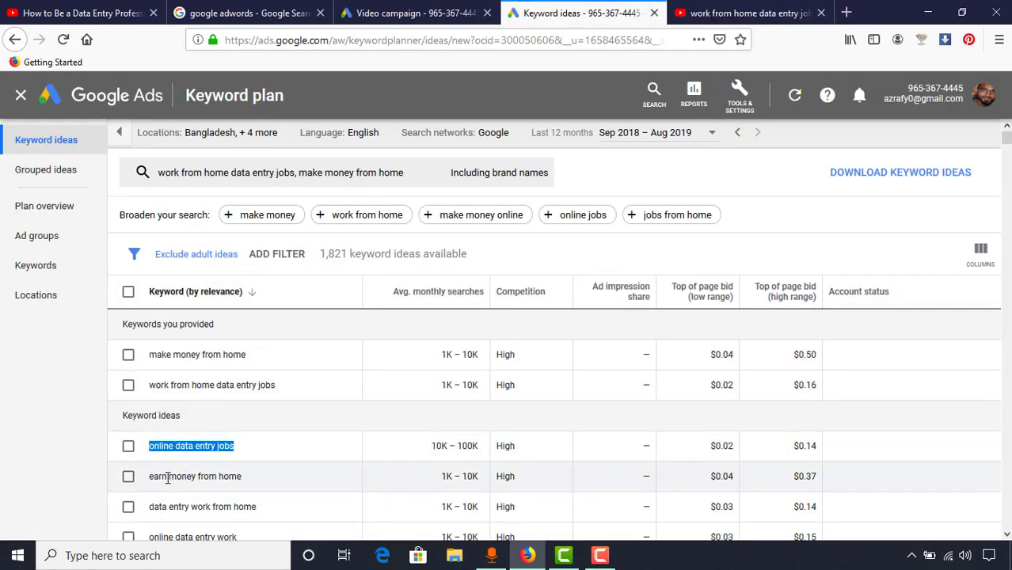
triple_click(167, 479)
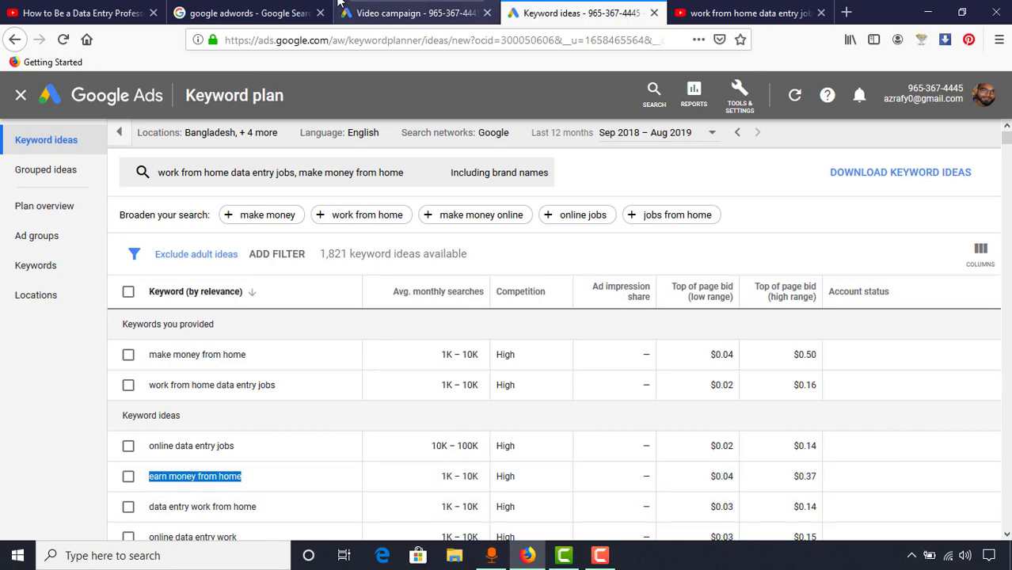
click(338, 9)
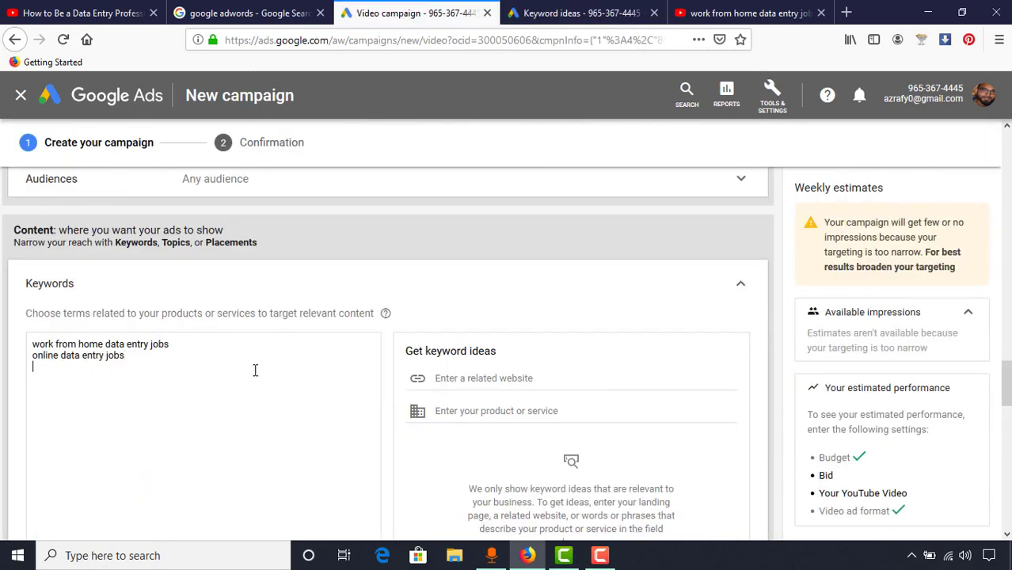
key(ctrl+v)
Copy the keyword idea "data entry work from home" from the keyword plan into the campaign's keyword list
click(744, 12)
click(615, 7)
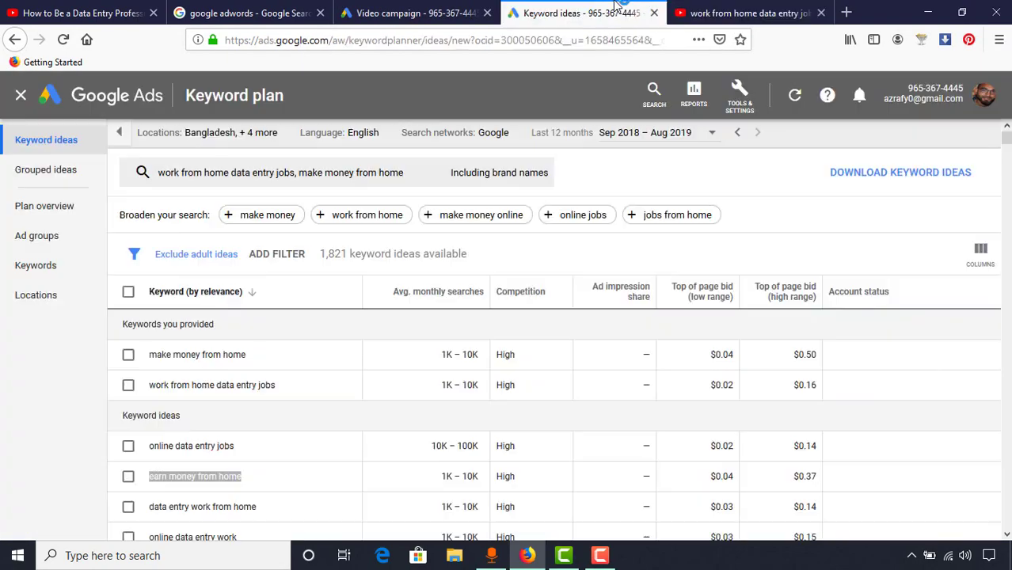
scroll(575, 404, down, 1)
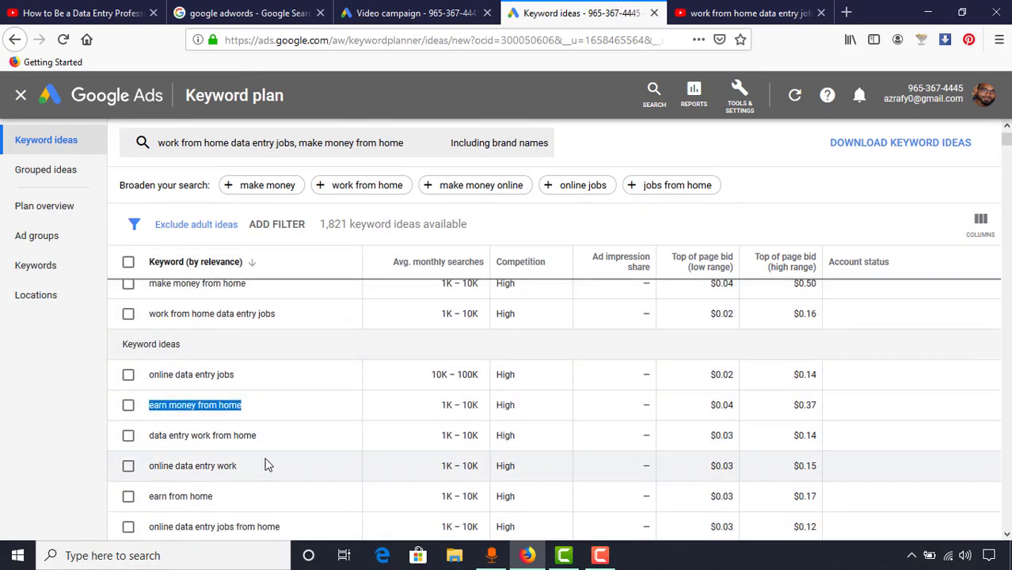
drag(151, 435, 251, 435)
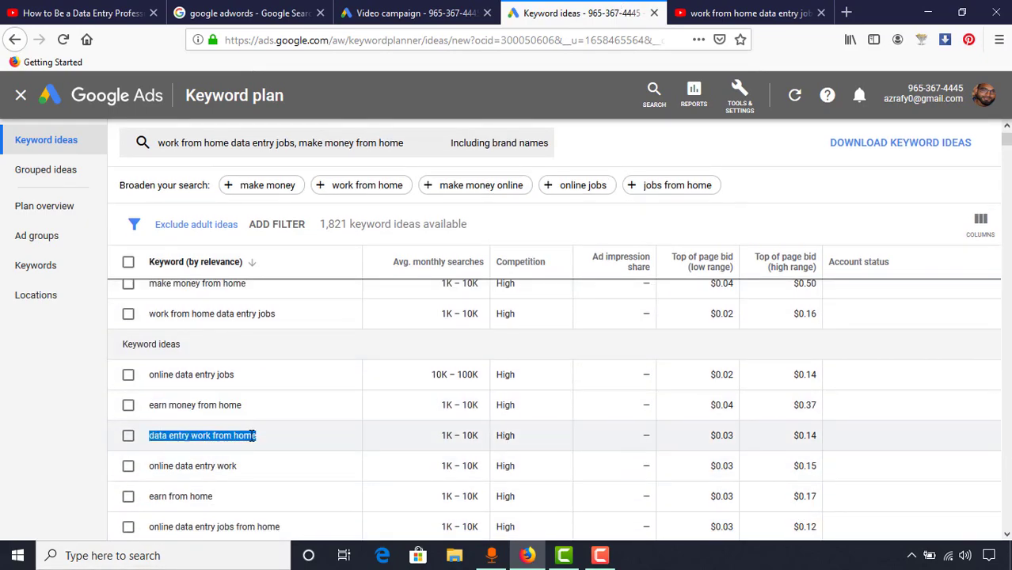
click(408, 13)
key(Return)
key(ctrl+v)
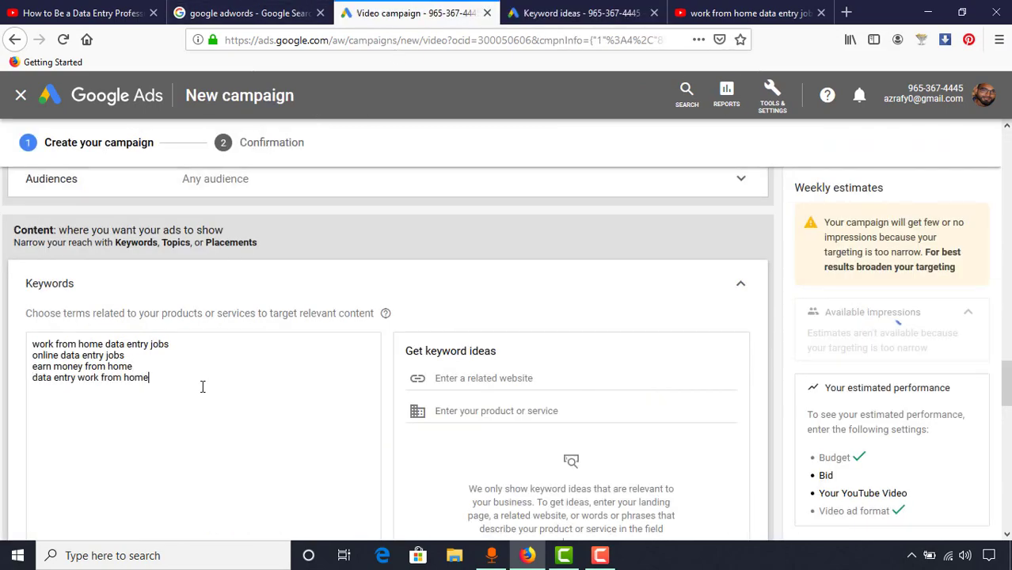
Copy "online data entry work" and "online data entry jobs from home" from the keyword ideas into the campaign's keyword list
click(712, 13)
click(582, 12)
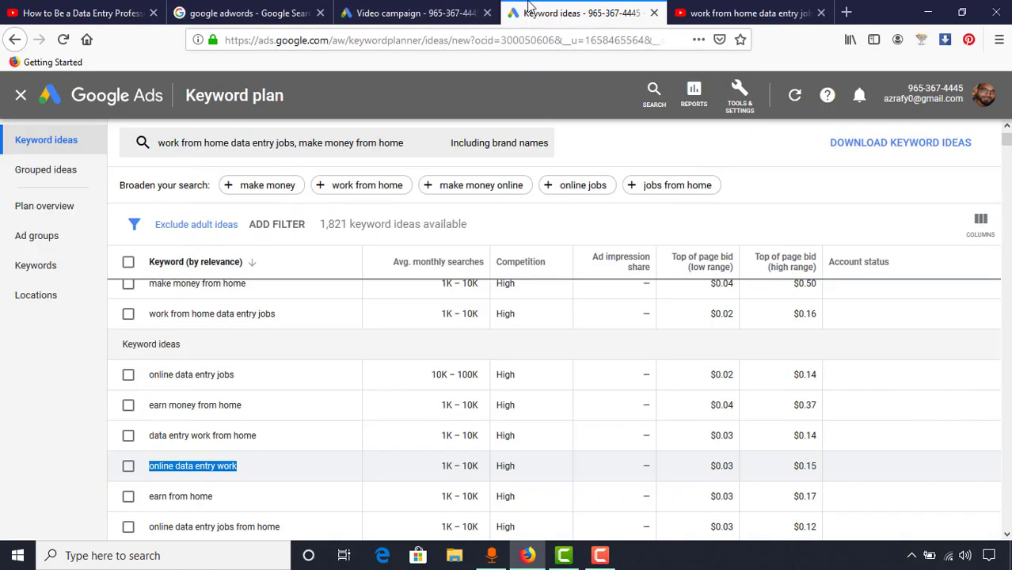
triple_click(182, 522)
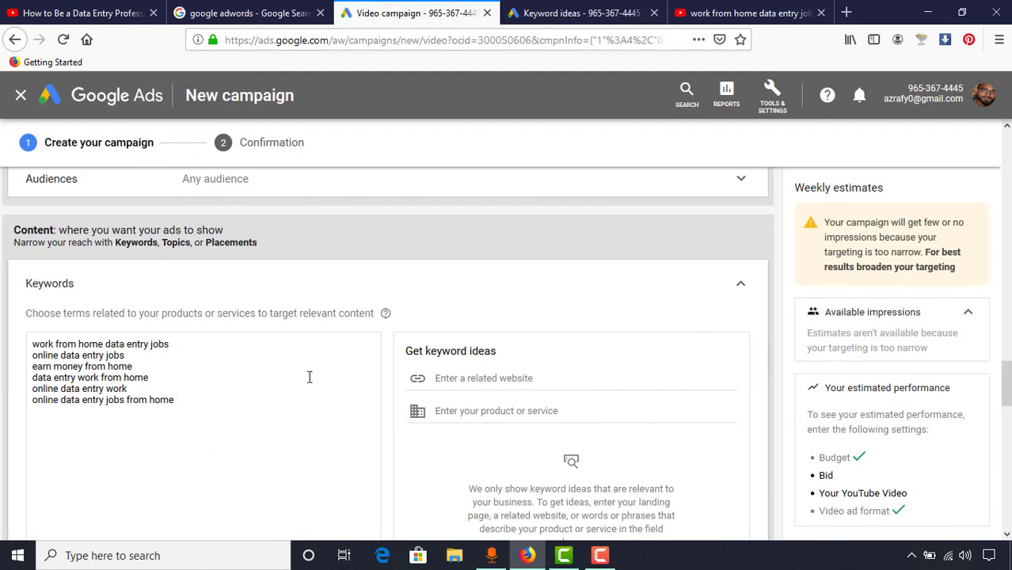
Add "online earn money by typing", "online data entry", "earn money online without investment" and "home based data entry jobs" to the keyword list
click(695, 9)
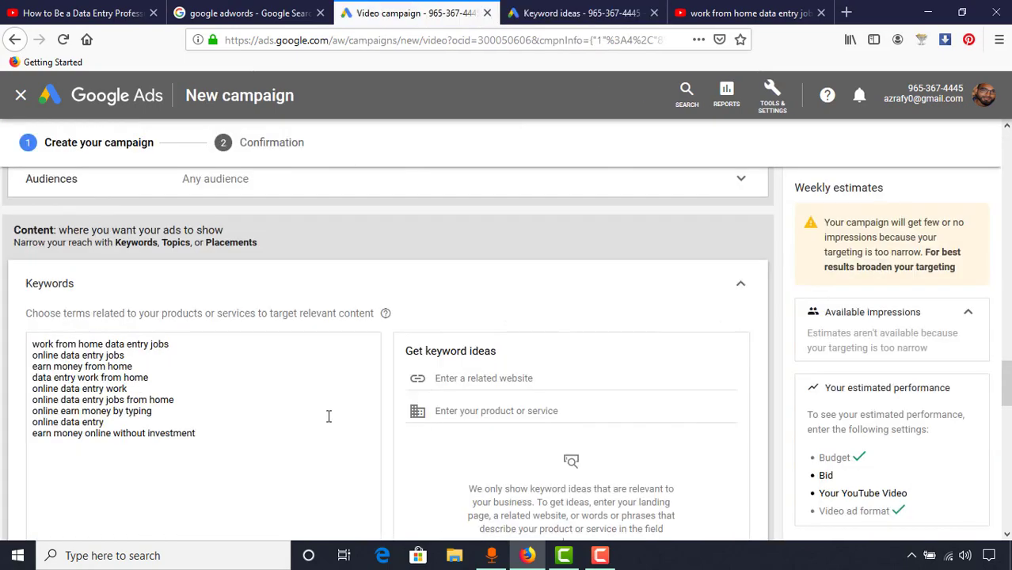
key(ctrl+v)
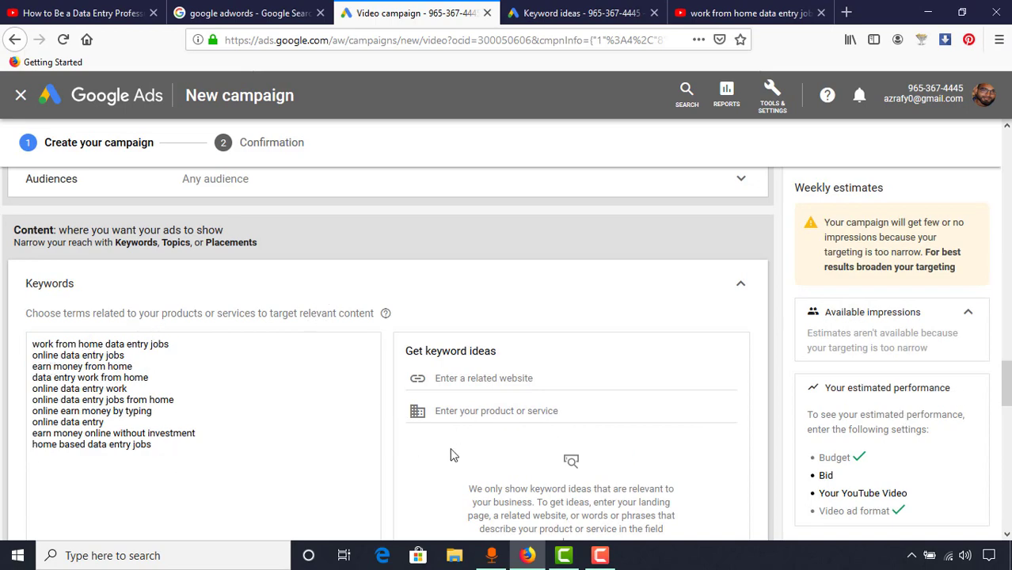
Get keyword ideas for the product or service "online data entry jobs" and review the suggestions with their relevance
click(481, 416)
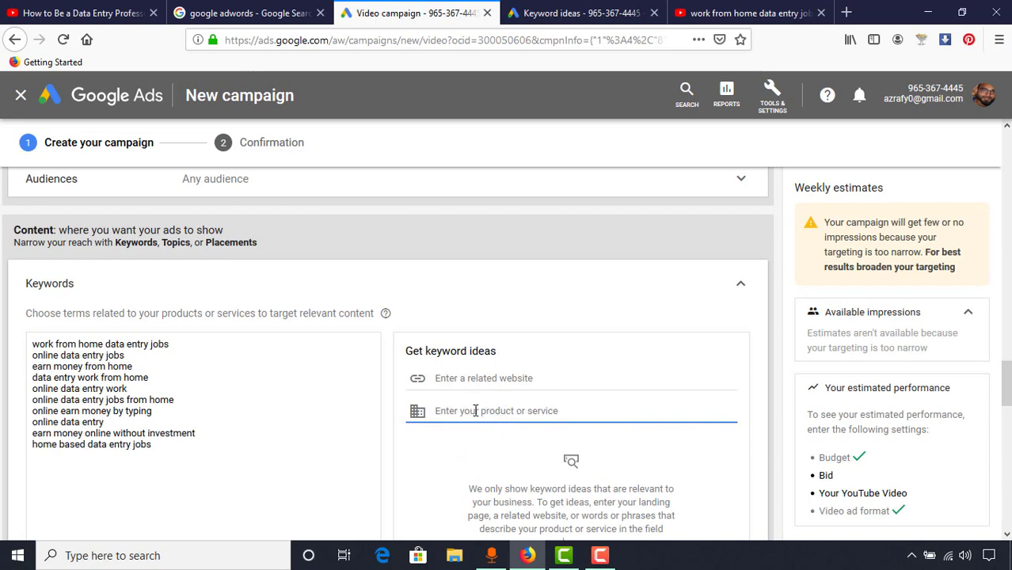
text(online data entry jo)
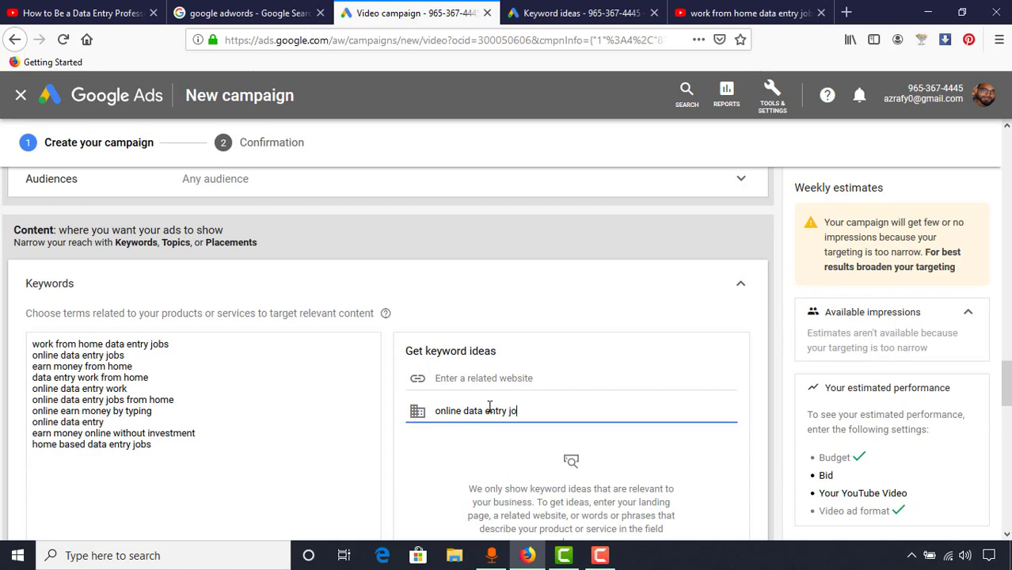
text(bs)
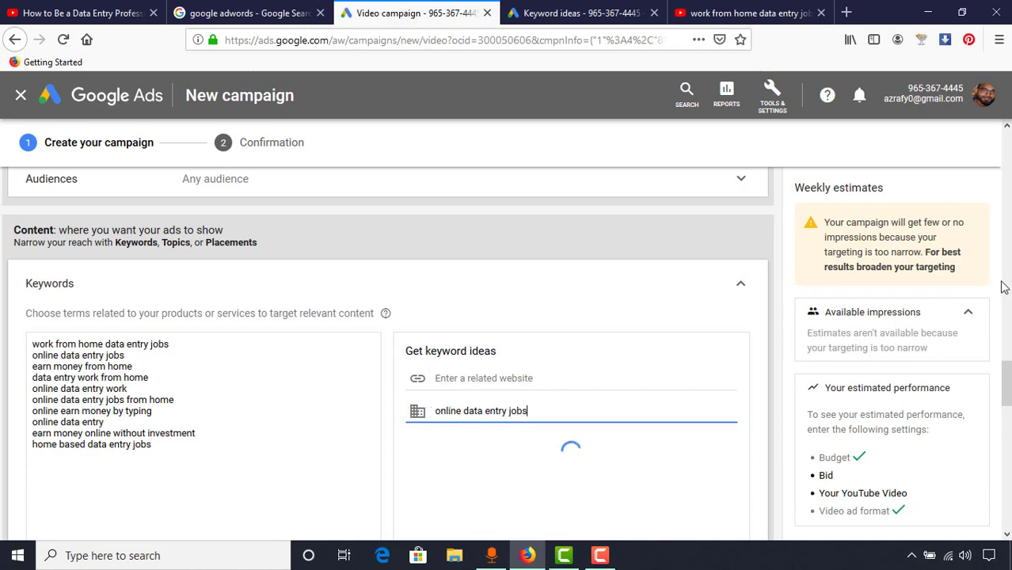
scroll(1004, 404, down, 3)
scroll(492, 388, down, 6)
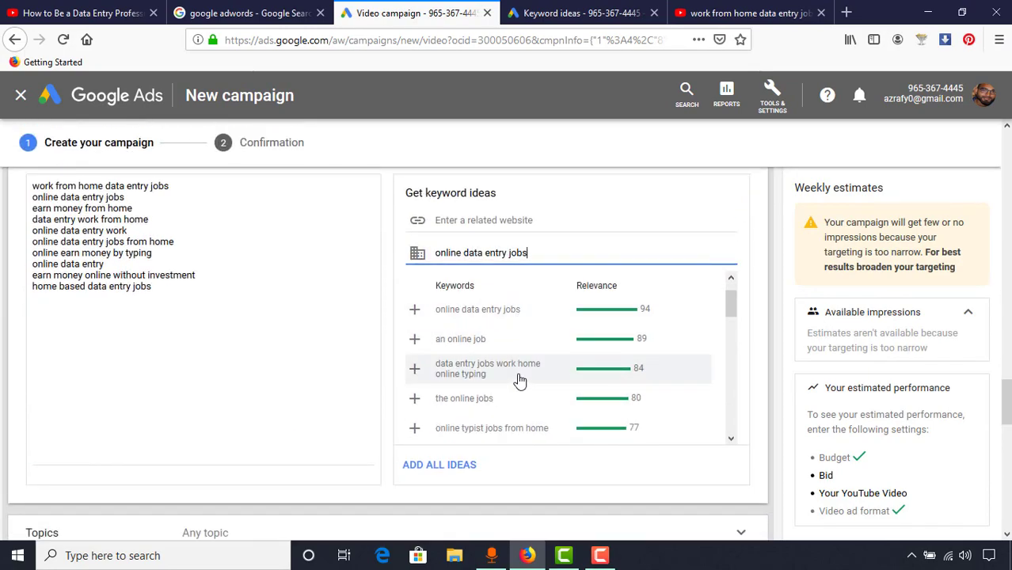
scroll(491, 392, up, 8)
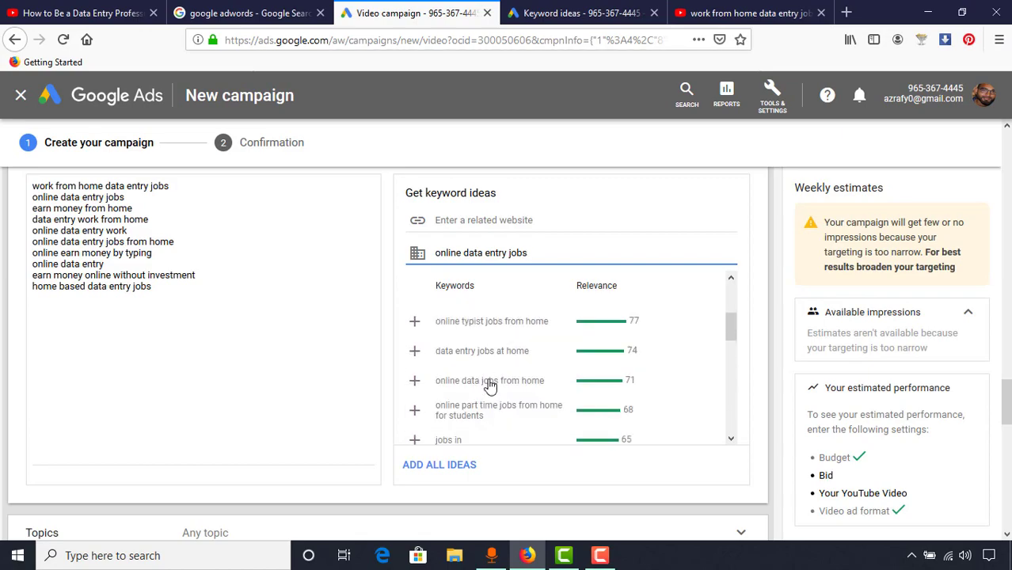
Add "data entry" on a new line at the end of the campaign's keyword list
click(188, 456)
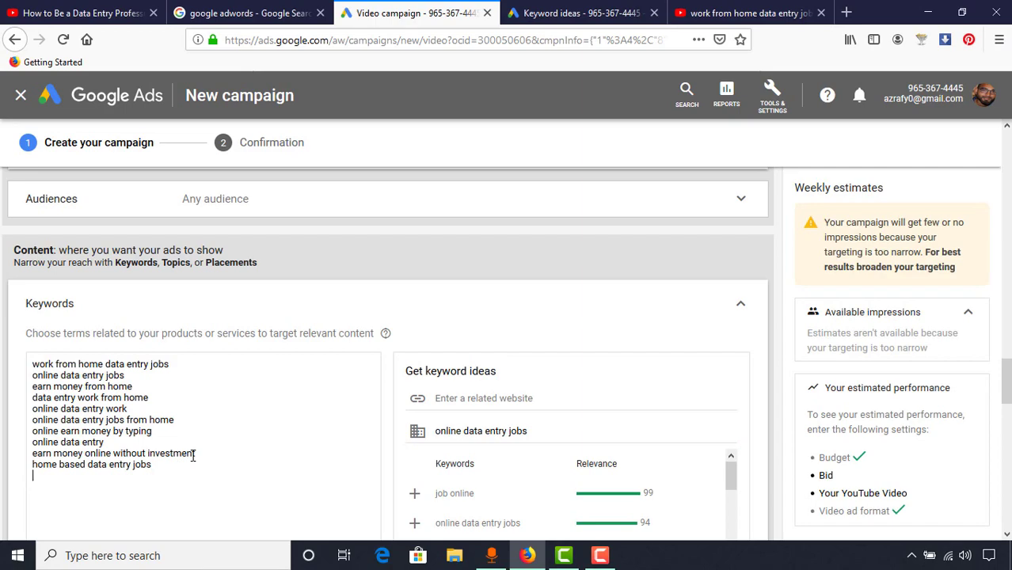
key(Return)
text(data entry)
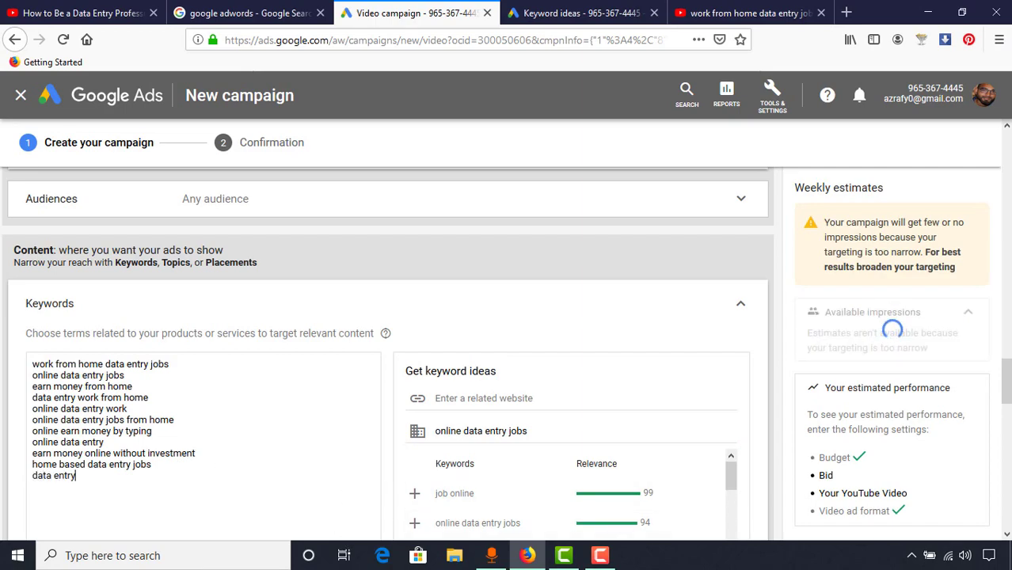
Target the campaign to the Jobs & Education topic and collapse the topic targeting section
scroll(396, 340, down, 5)
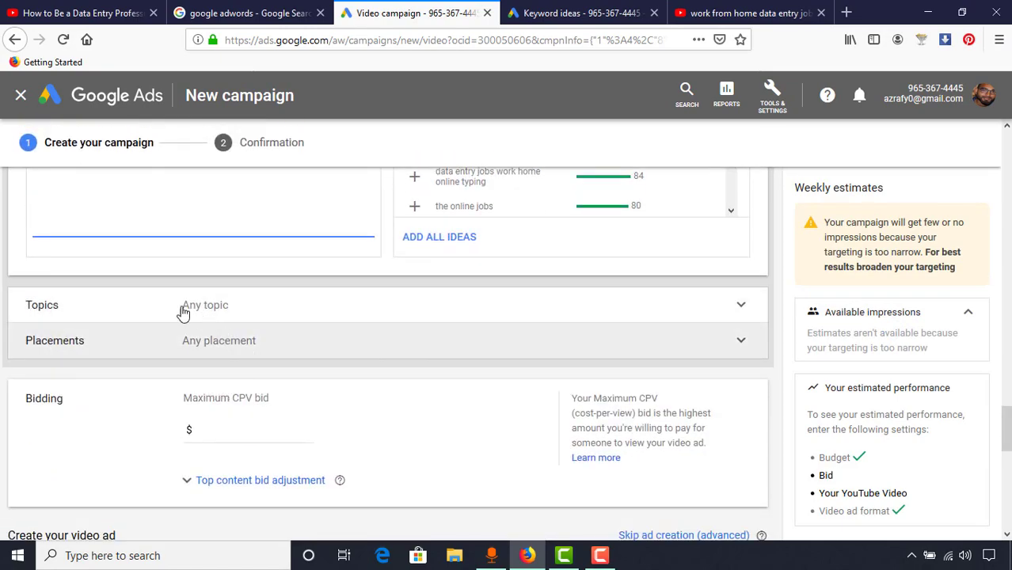
click(225, 318)
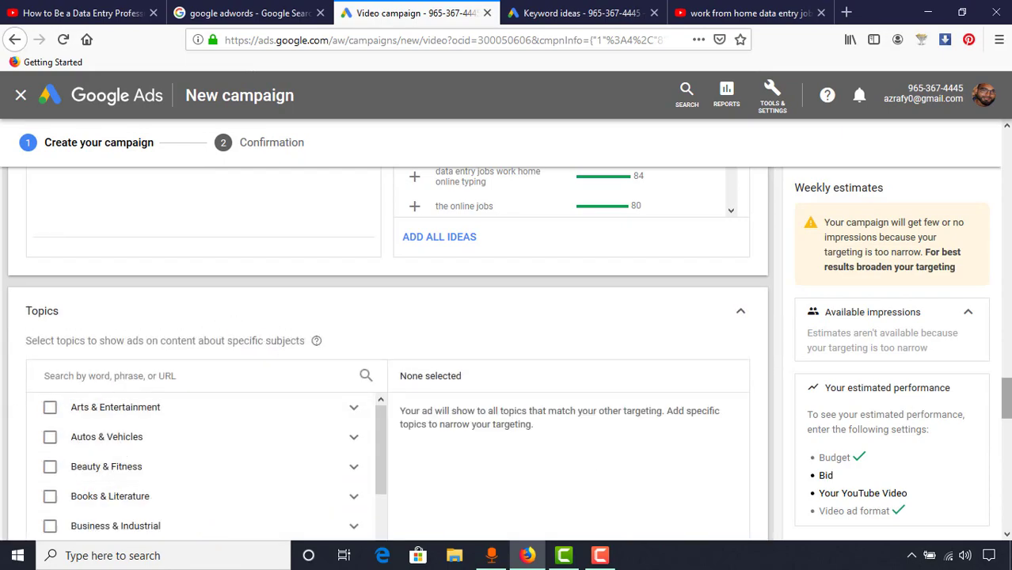
scroll(158, 340, down, 3)
scroll(199, 325, down, 2)
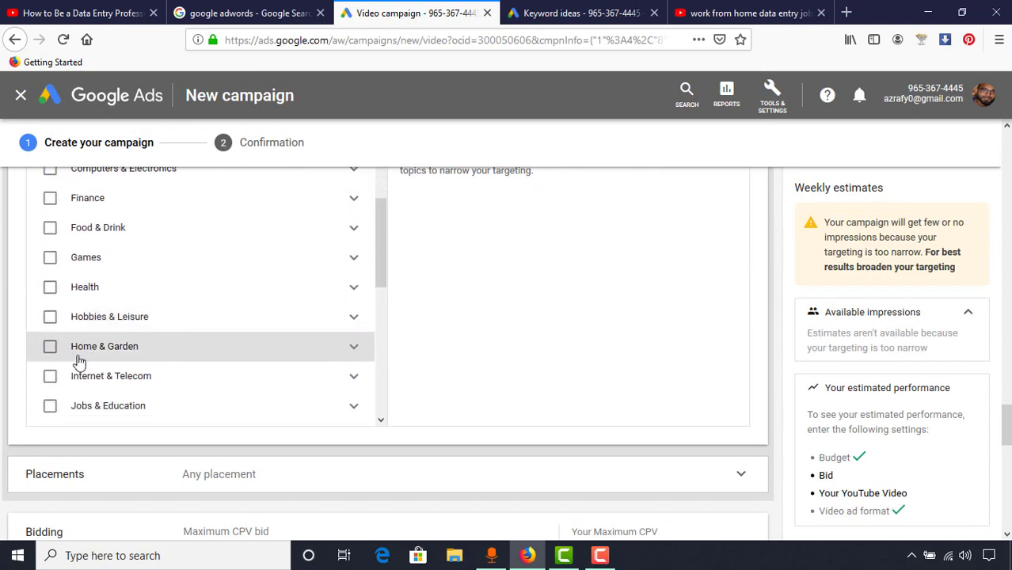
scroll(176, 373, down, 3)
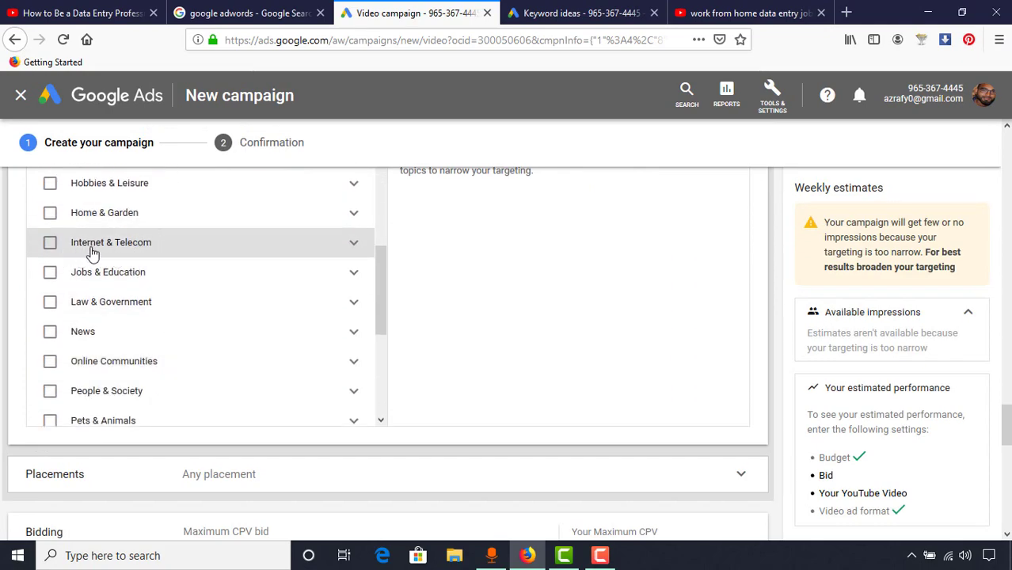
click(51, 277)
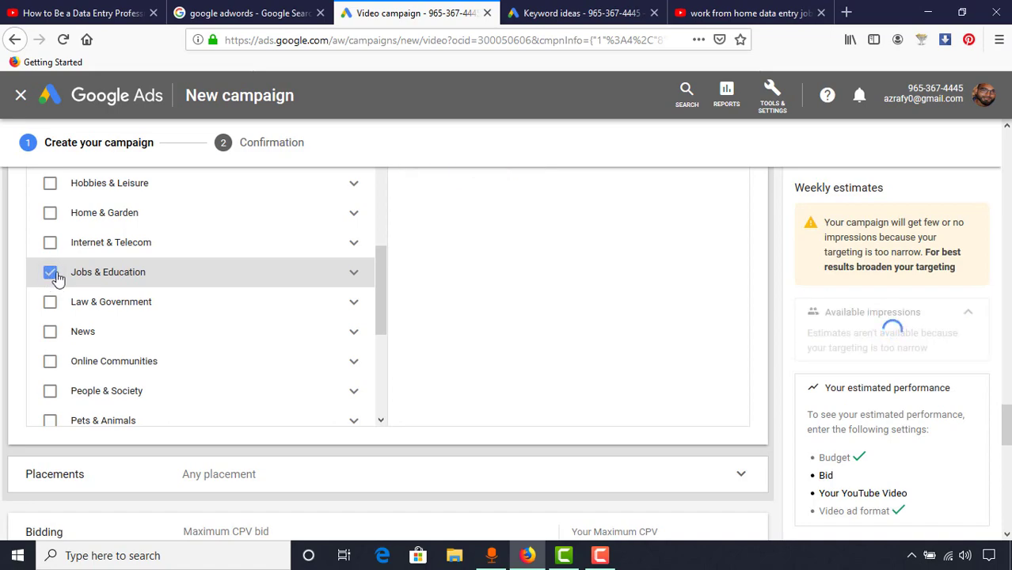
scroll(50, 278, up, 5)
scroll(64, 388, up, 3)
scroll(63, 388, up, 1)
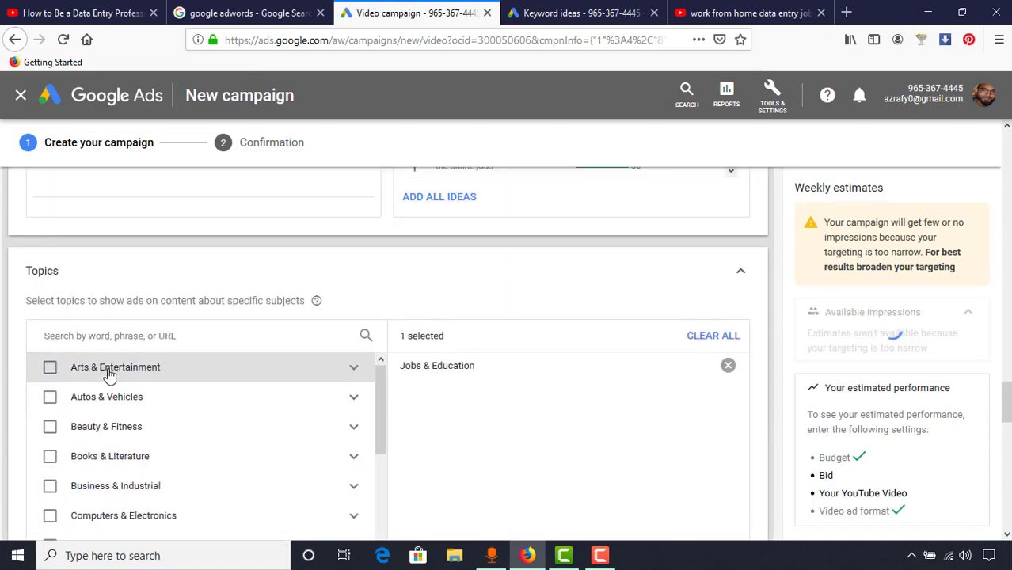
click(122, 289)
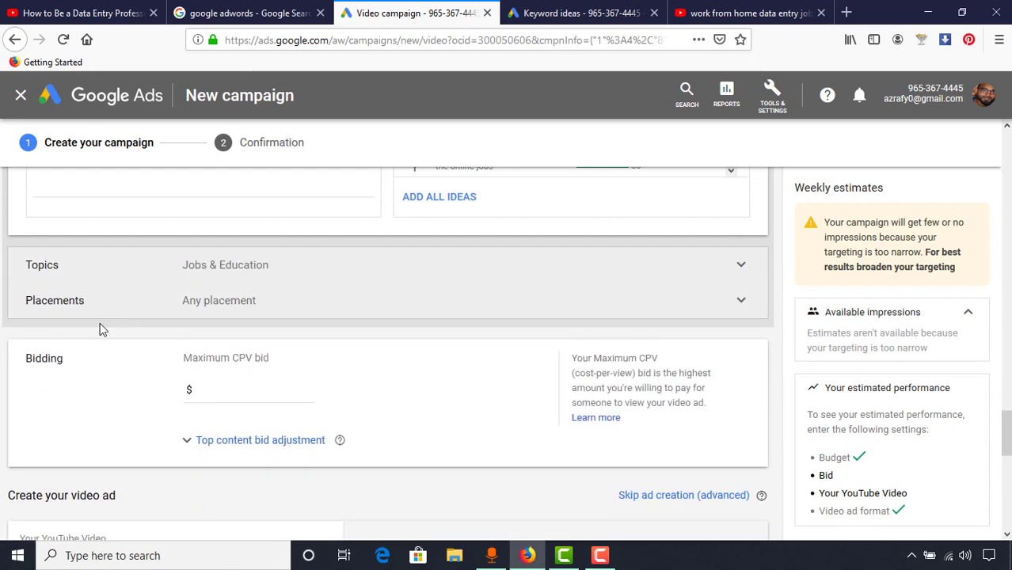
Expand the campaign's placement targeting and open the YouTube channels category
click(120, 308)
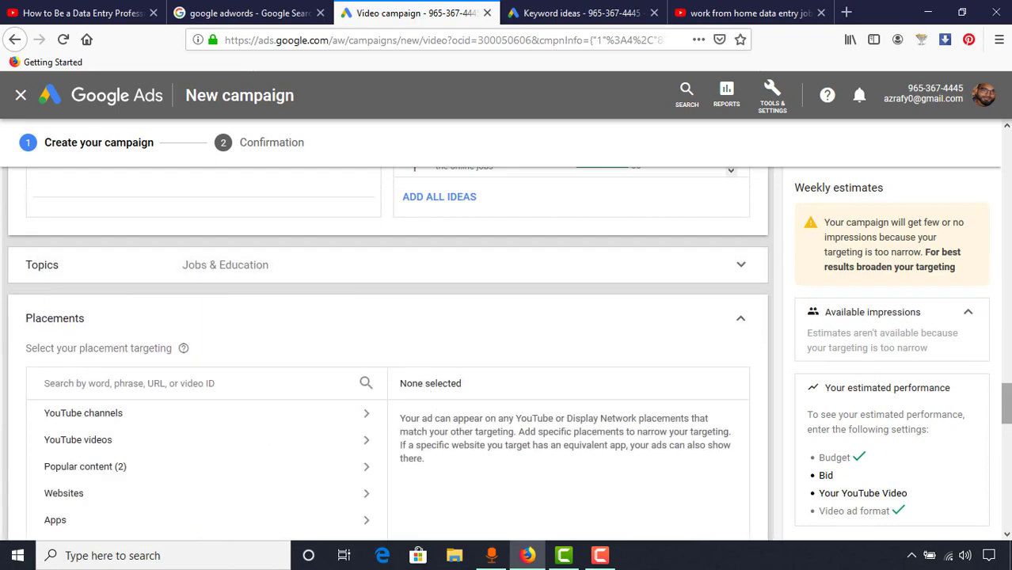
scroll(689, 430, down, 2)
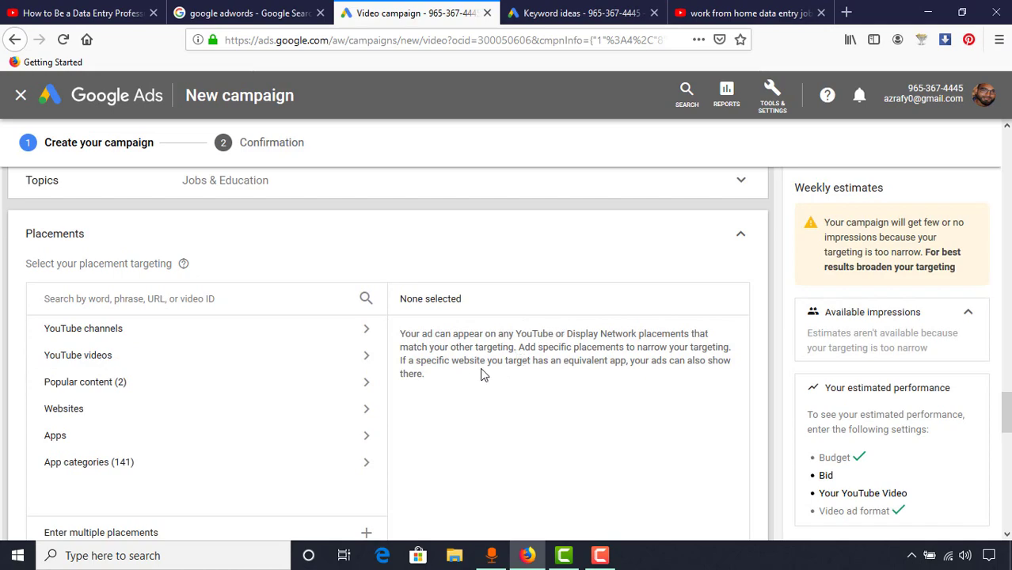
drag(577, 361, 626, 362)
click(678, 366)
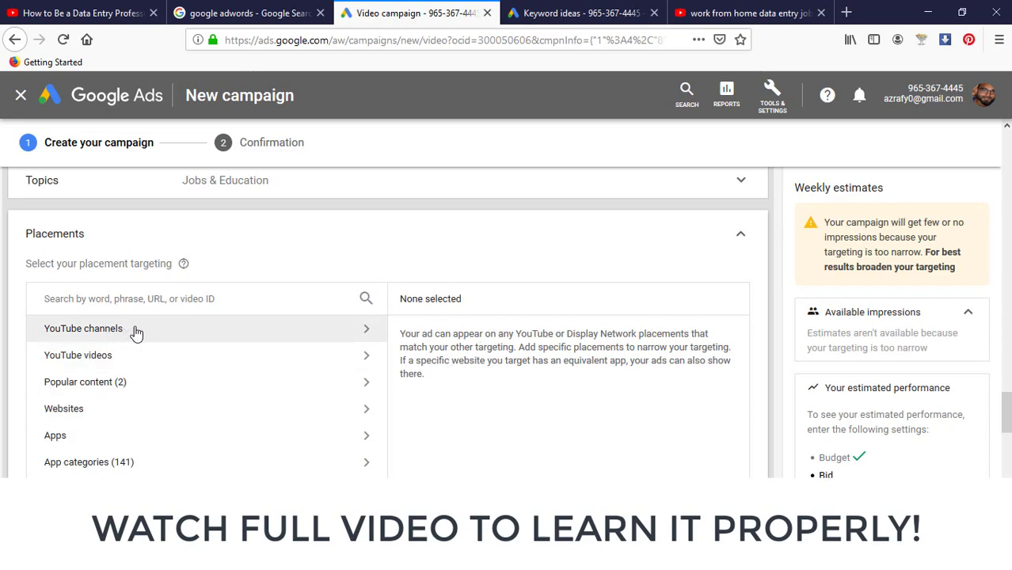
click(99, 341)
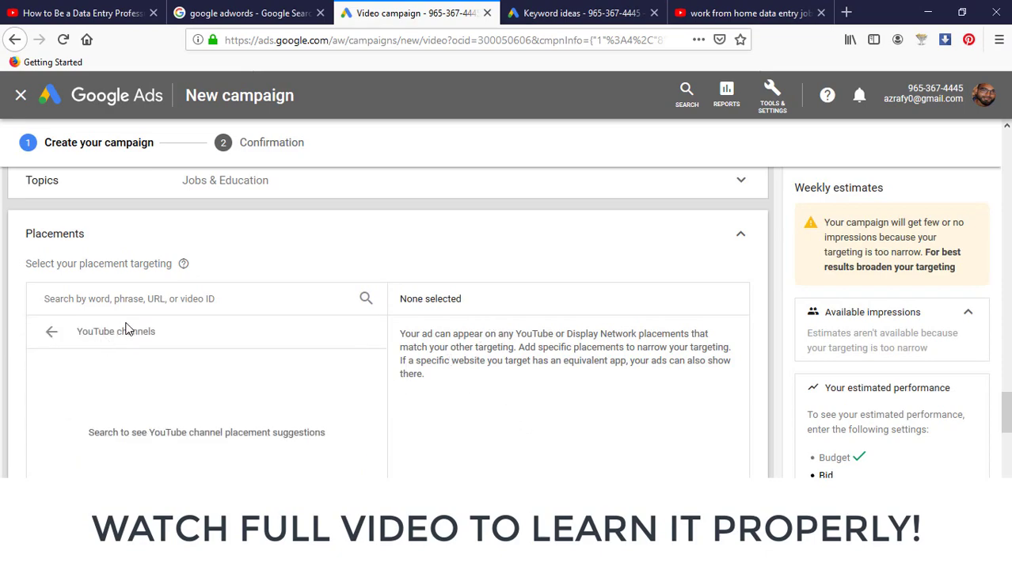
Copy the RedTech Official channel's URL from YouTube and search for it in the campaign's YouTube channel placements
click(745, 13)
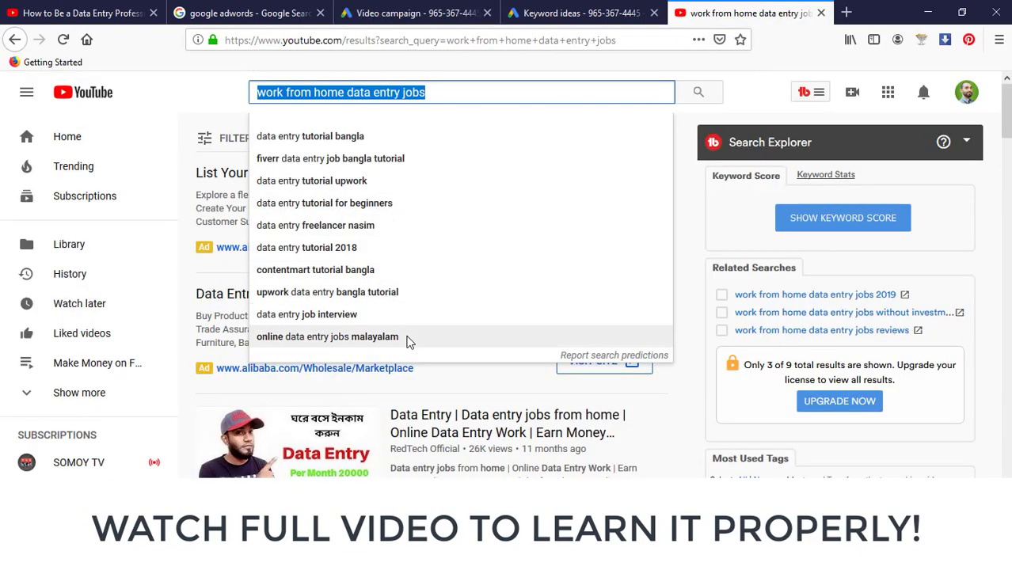
click(530, 103)
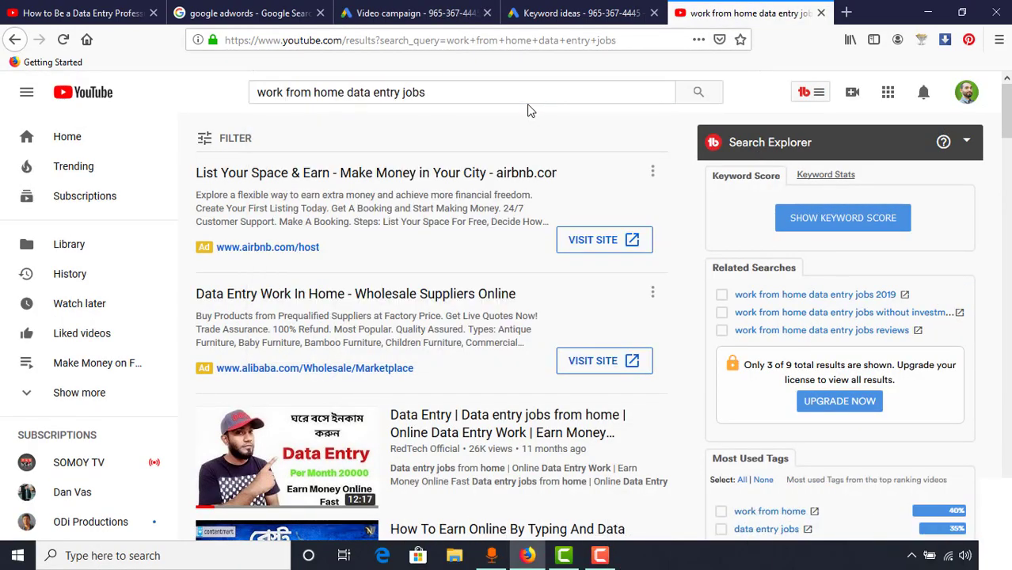
click(523, 97)
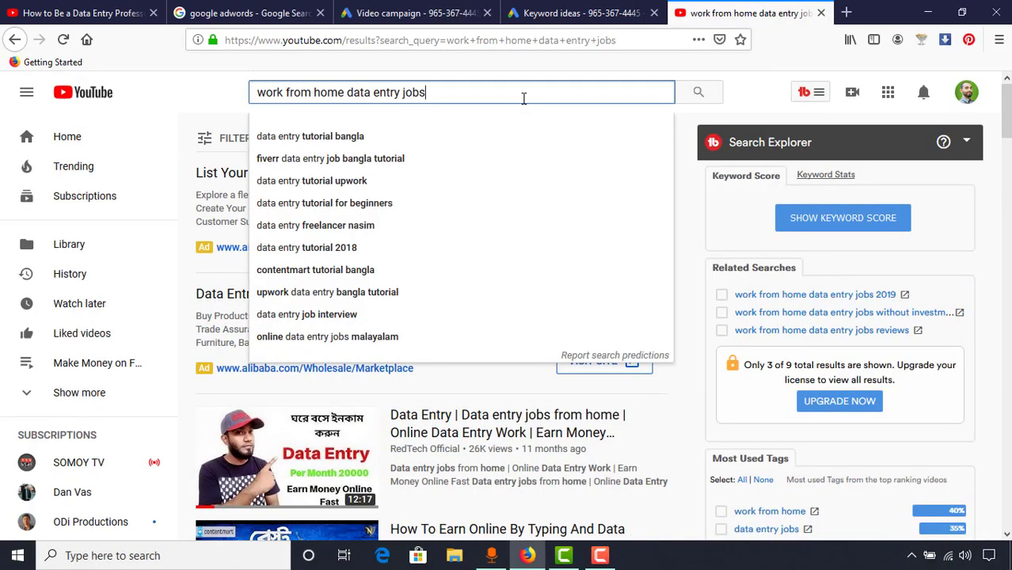
click(420, 450)
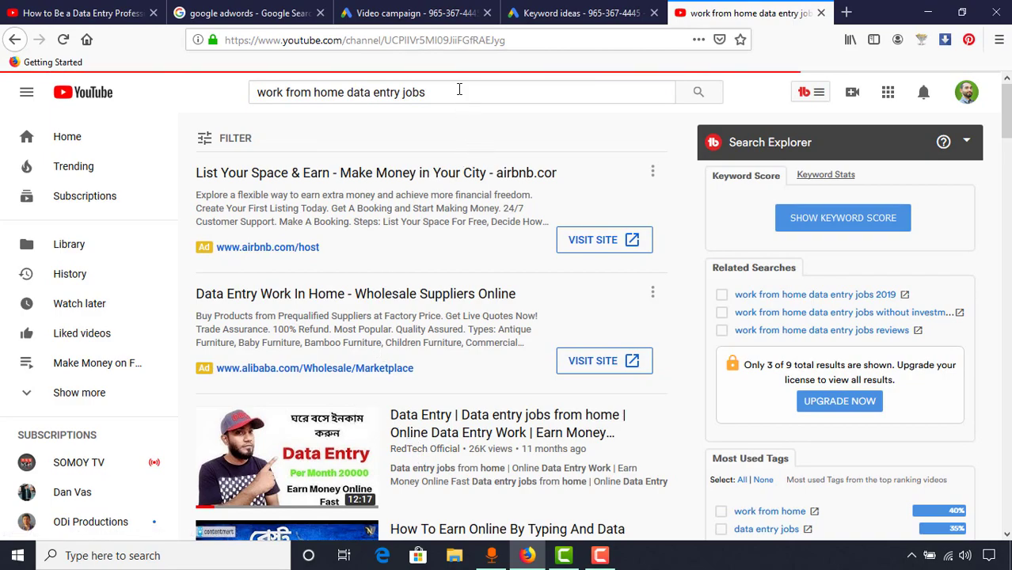
click(455, 41)
right_click(482, 41)
click(495, 88)
key(ctrl+shift+Tab)
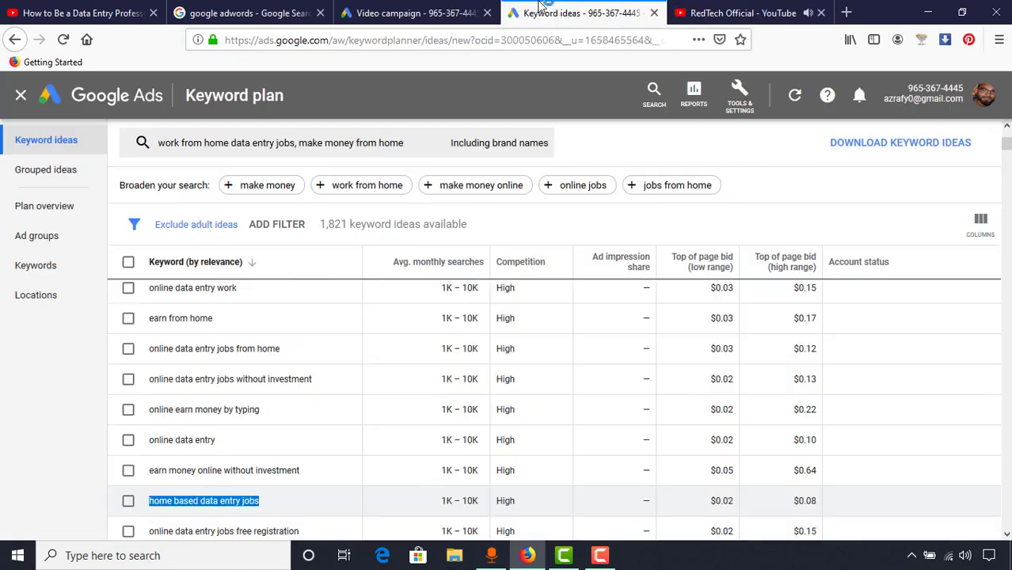
click(377, 9)
key(ctrl+v)
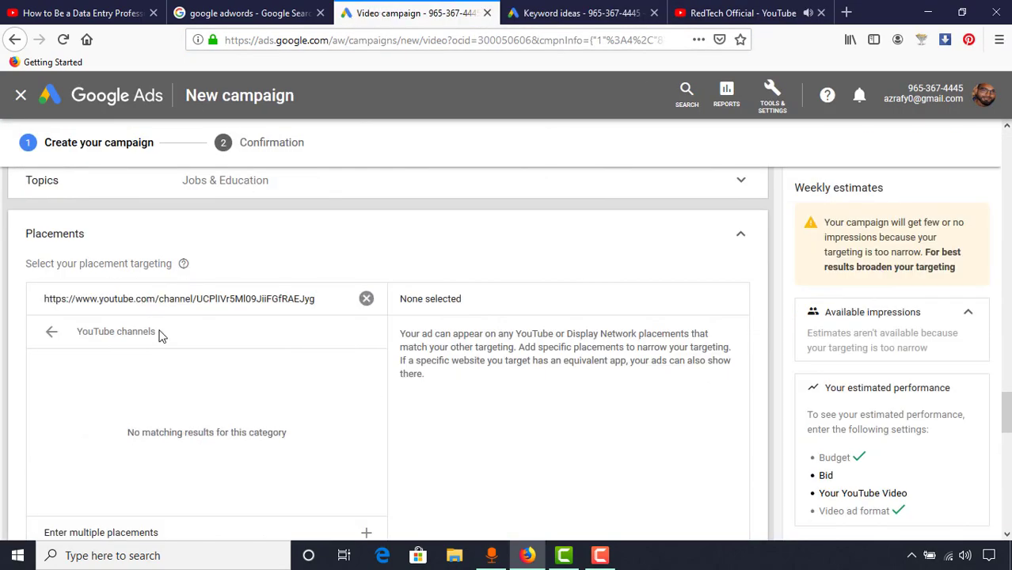
Return to the RedTech Official channel page on YouTube and look through it
click(743, 13)
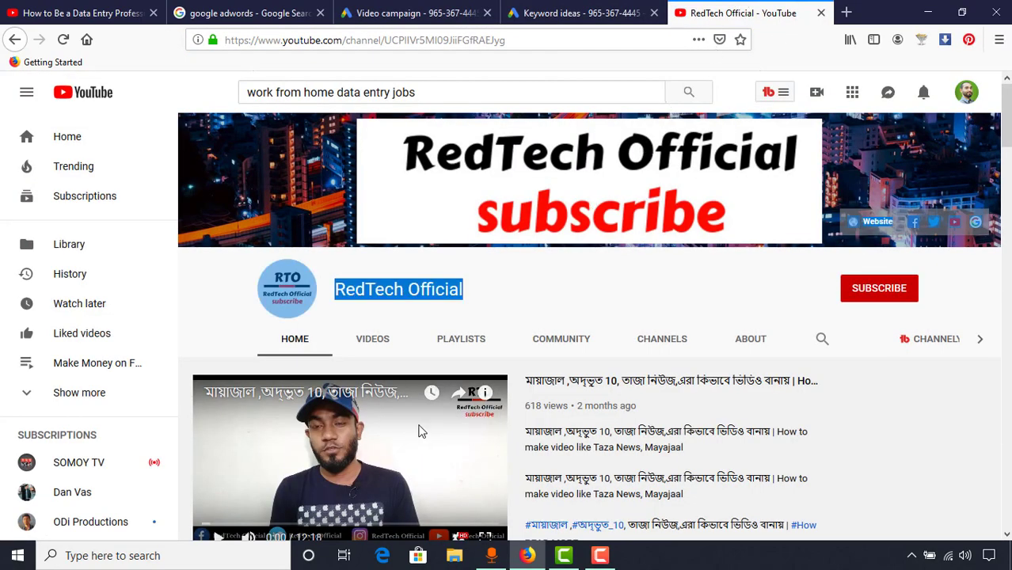
scroll(399, 451, down, 3)
scroll(689, 351, up, 3)
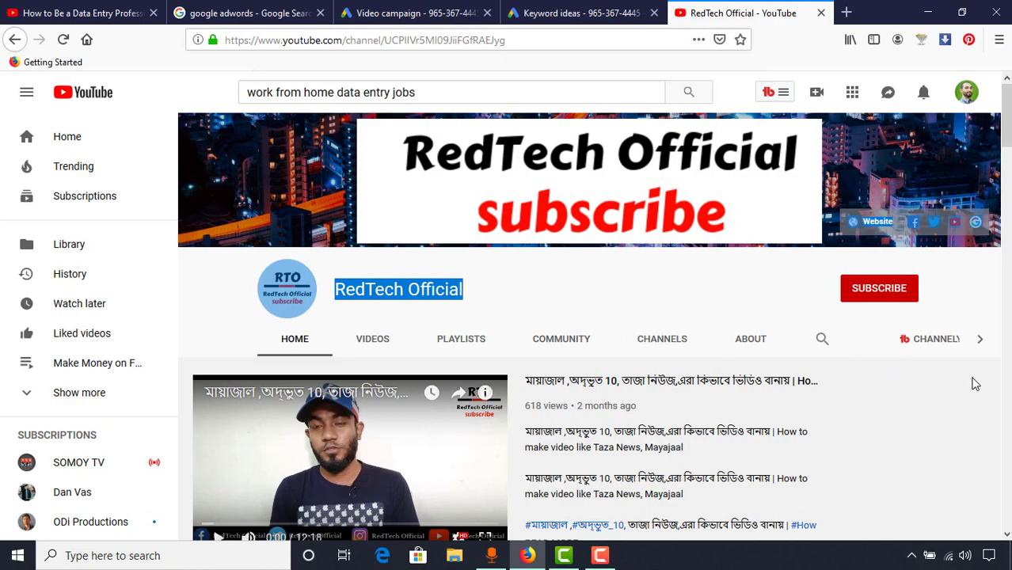
click(733, 261)
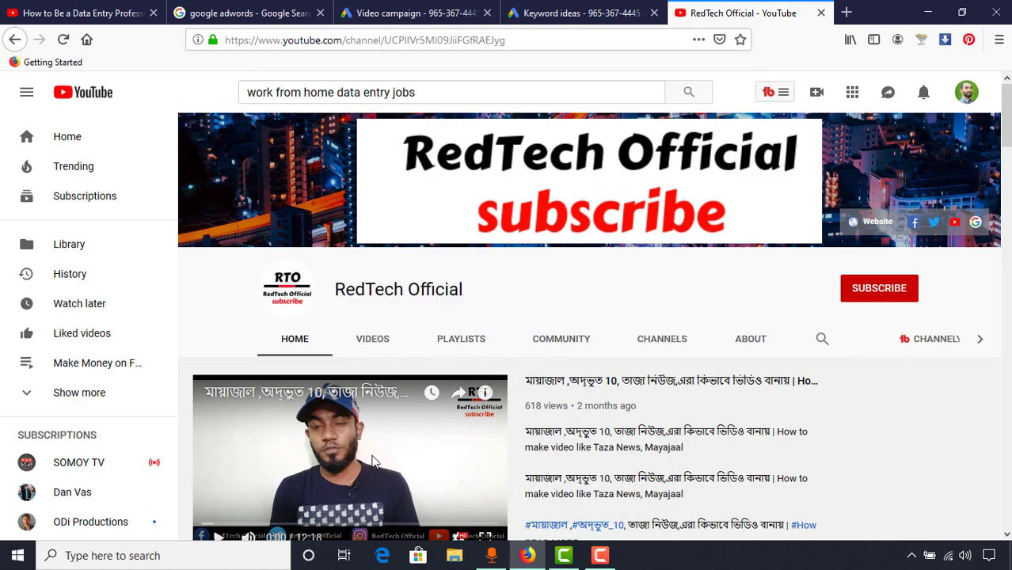
Return to the campaign, clear the channel URL from the placement search and collapse the placement targeting section
click(408, 13)
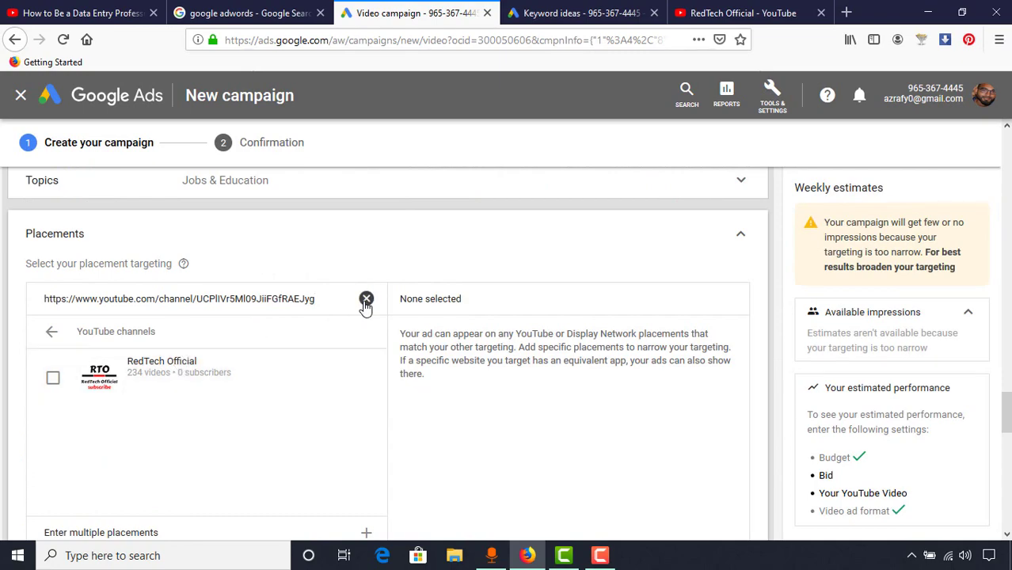
click(366, 299)
click(68, 244)
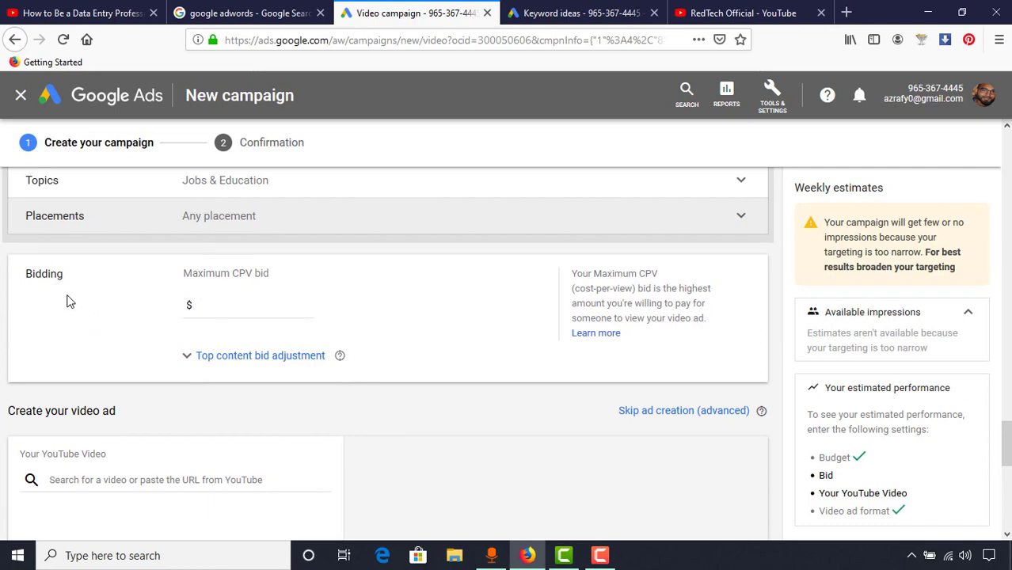
Set the campaign's maximum CPV bid to $0.08, consulting the keyword plan's top-of-page bids, and look at the top content bid adjustment
click(240, 308)
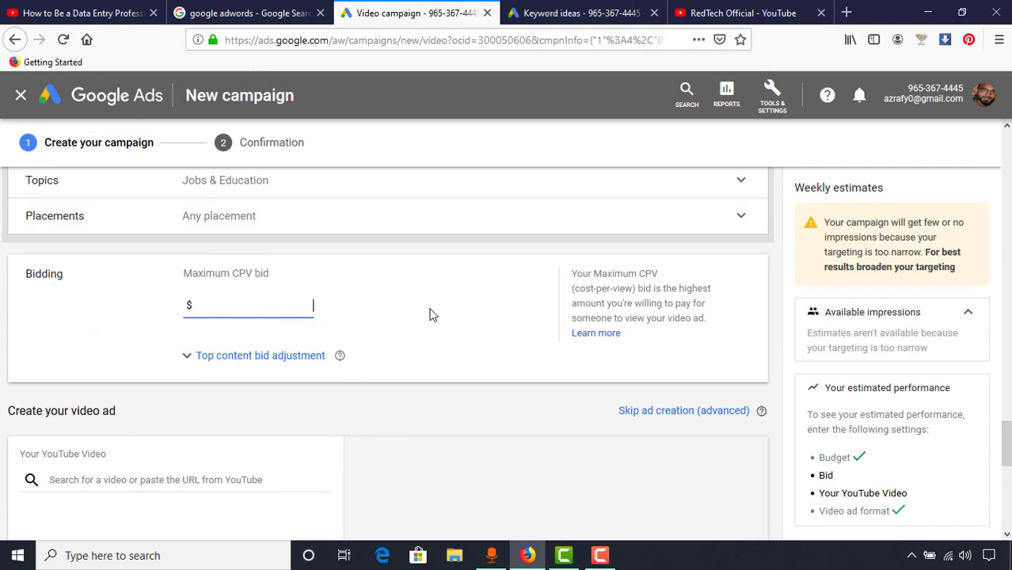
click(625, 13)
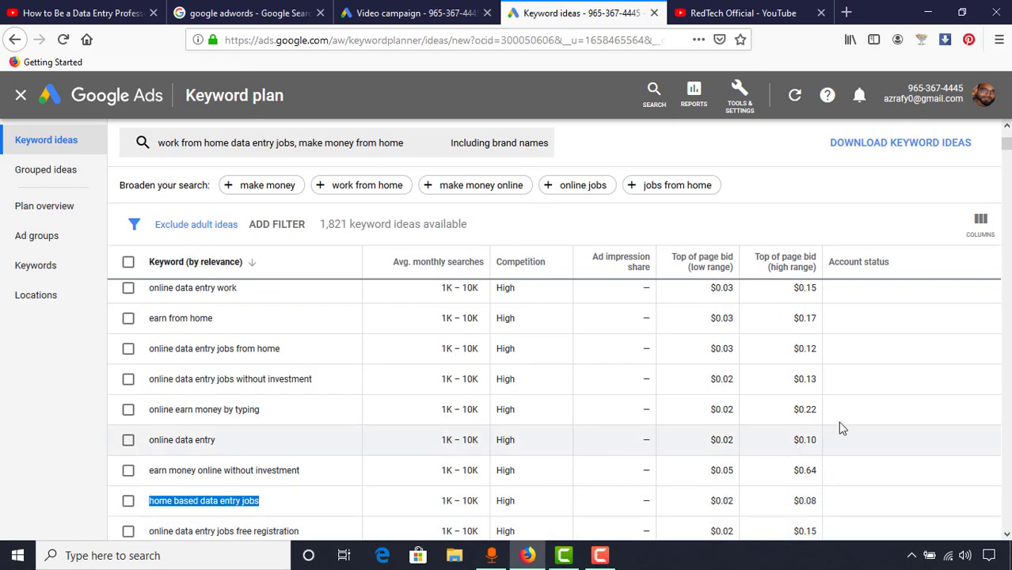
click(393, 6)
click(246, 13)
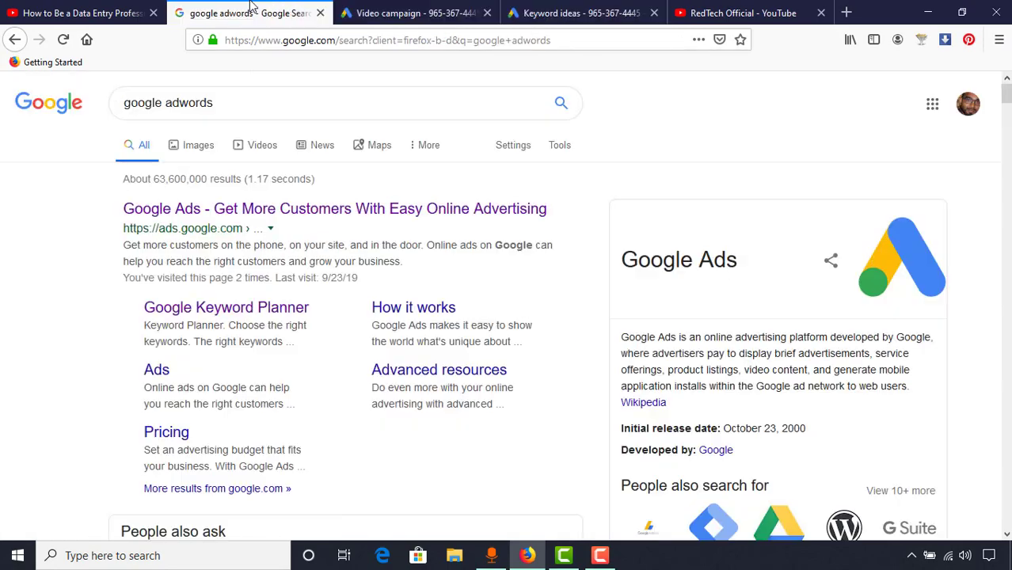
click(411, 13)
click(272, 307)
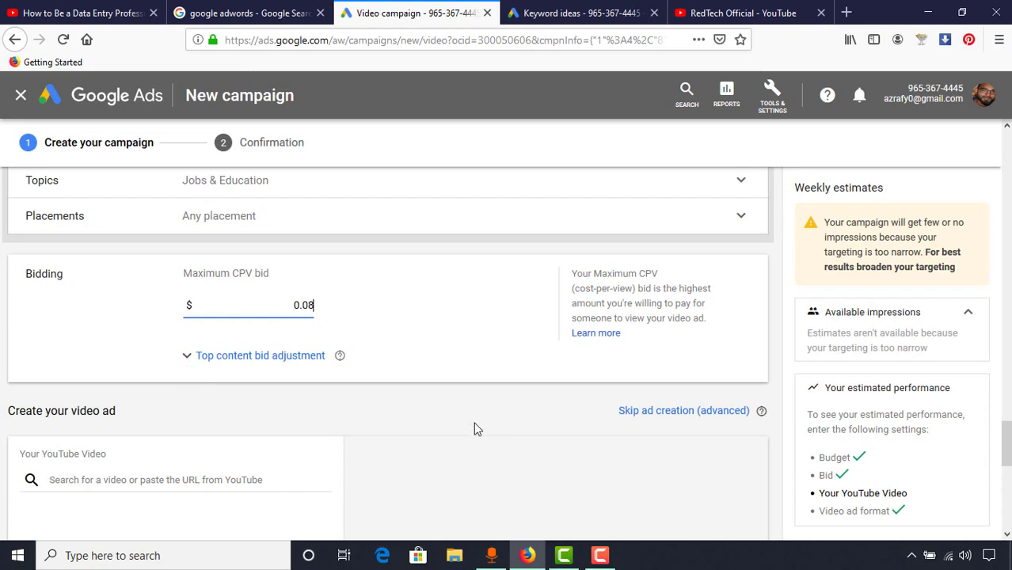
click(247, 358)
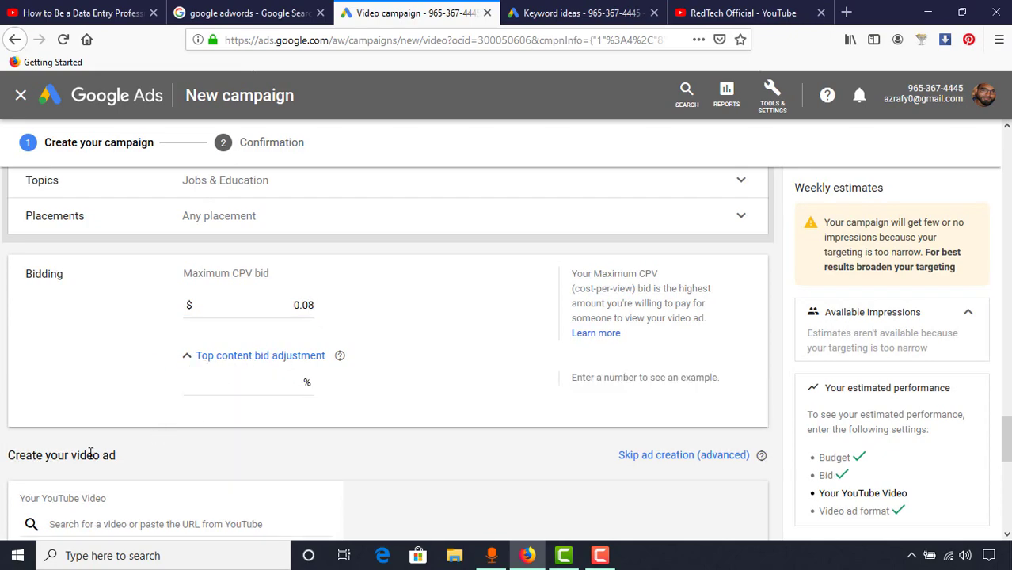
click(226, 357)
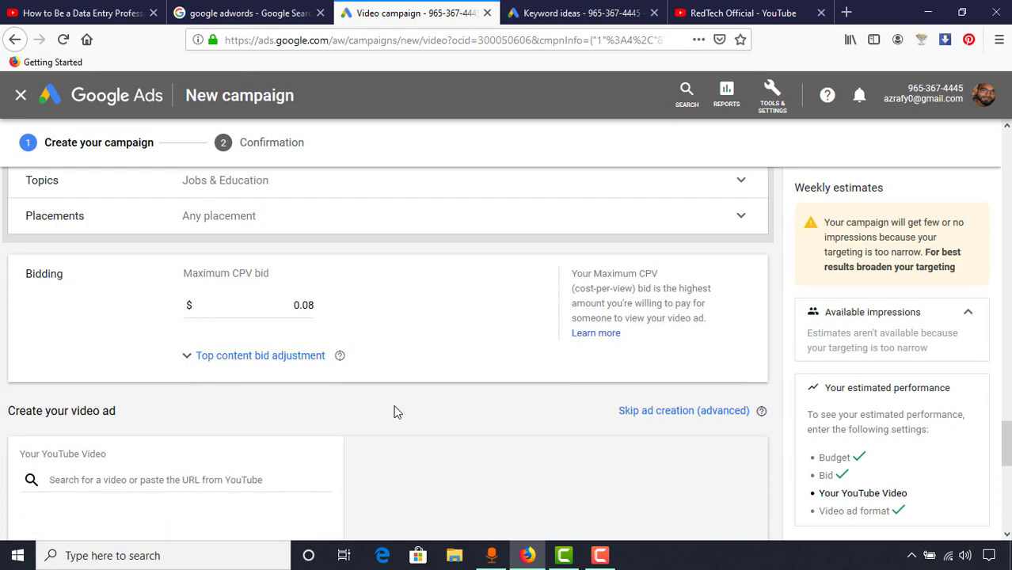
Copy the share link of the YouTube video "How to Be a Data Entry Professional | Even if you have NO Skills or Experience!"
scroll(394, 443, down, 2)
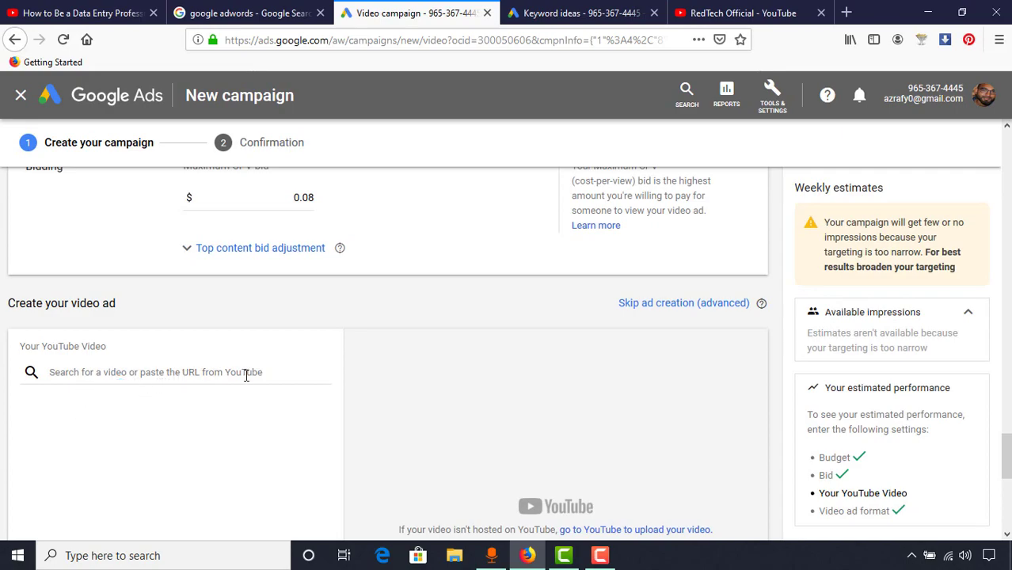
click(745, 13)
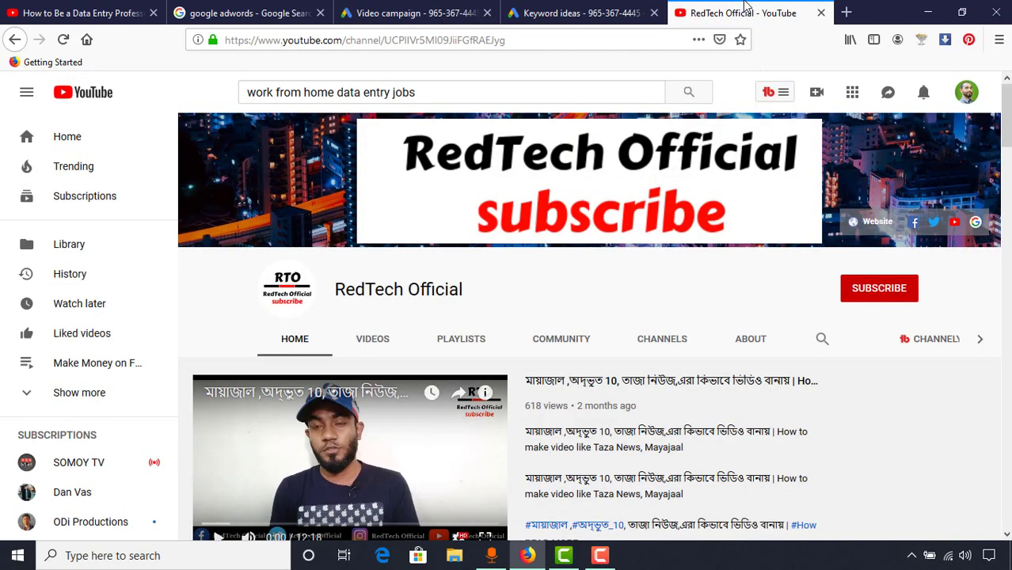
click(34, 12)
scroll(348, 175, up, 2)
scroll(175, 362, down, 3)
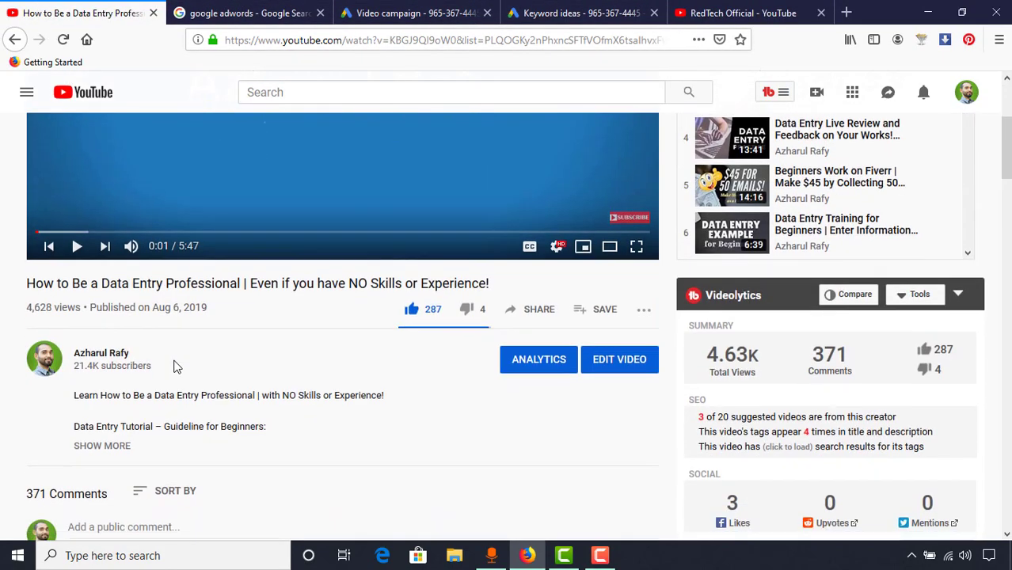
click(542, 315)
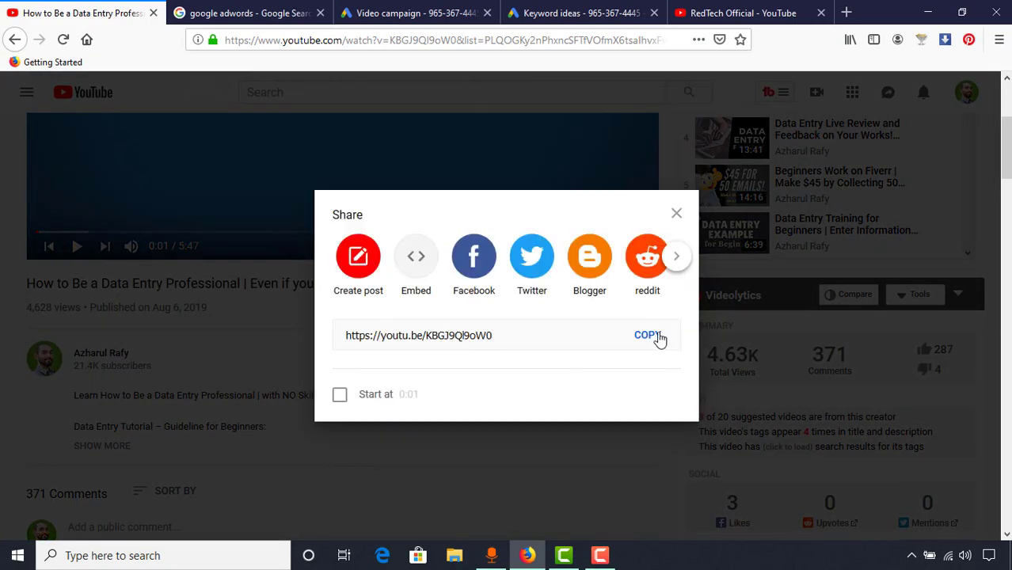
click(649, 336)
Paste the copied link as the ad's YouTube video in the campaign and go to the ad format and thumbnail settings
click(364, 8)
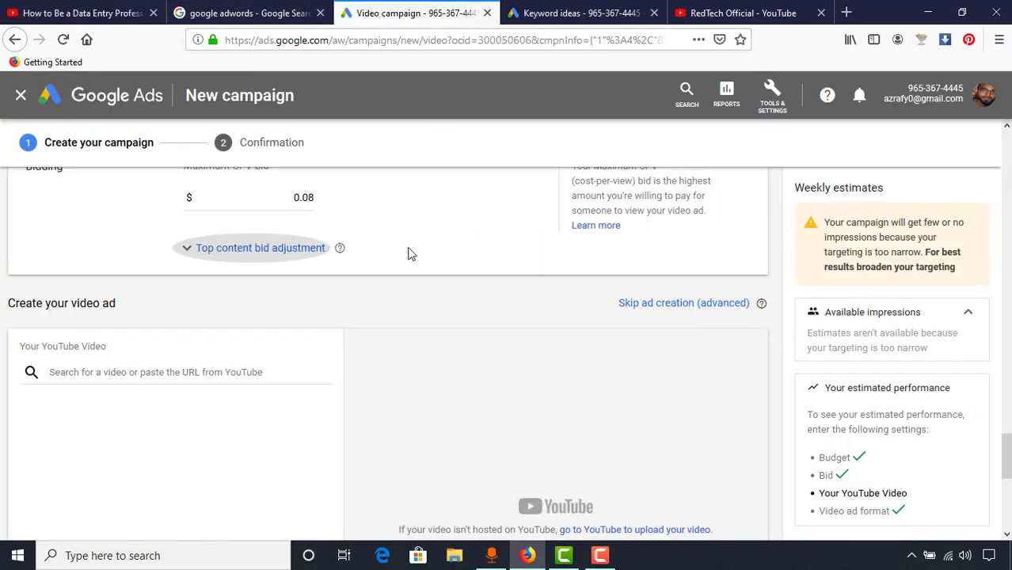
click(158, 374)
right_click(159, 375)
click(209, 437)
click(106, 417)
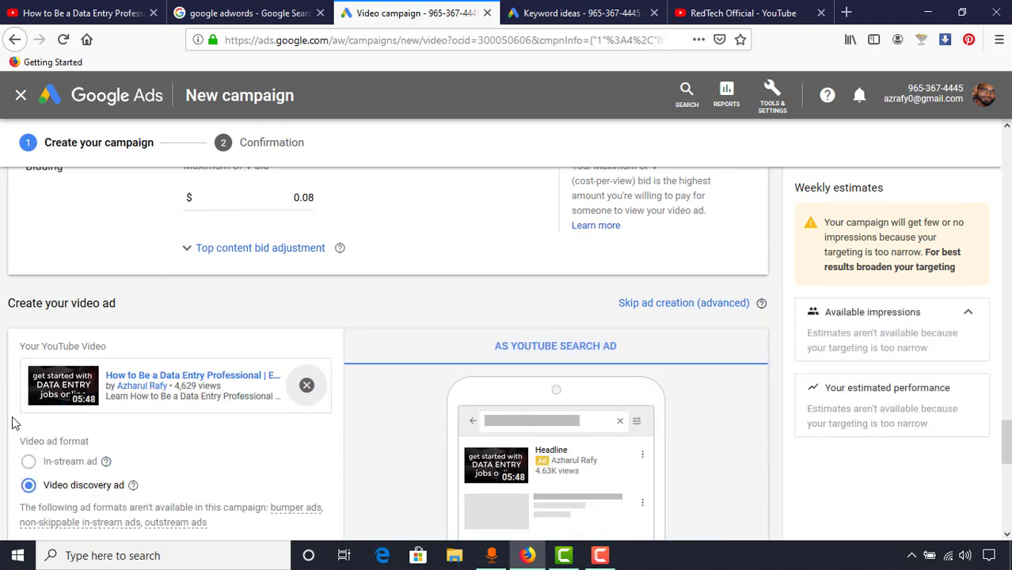
scroll(16, 420, down, 3)
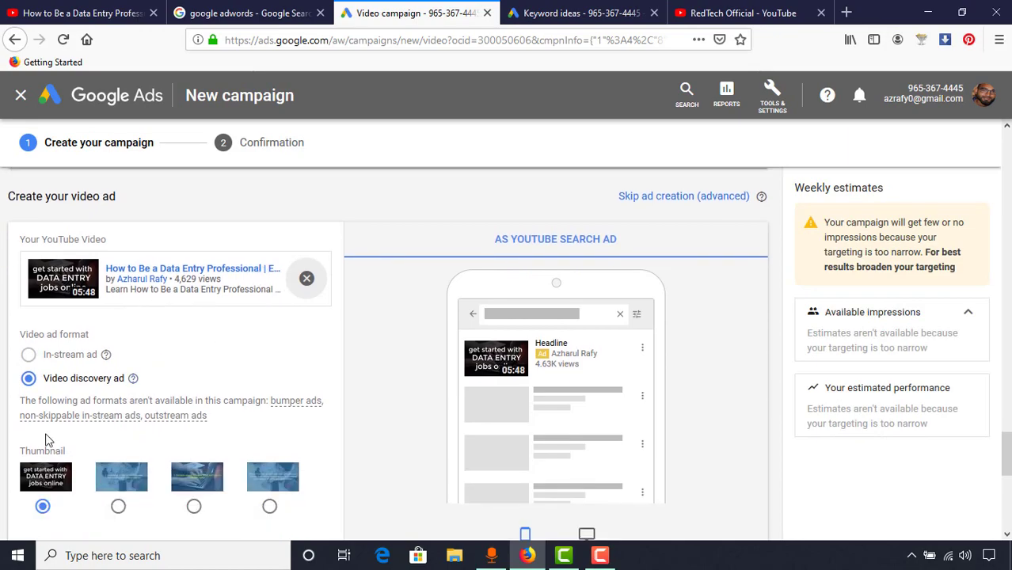
scroll(46, 440, down, 1)
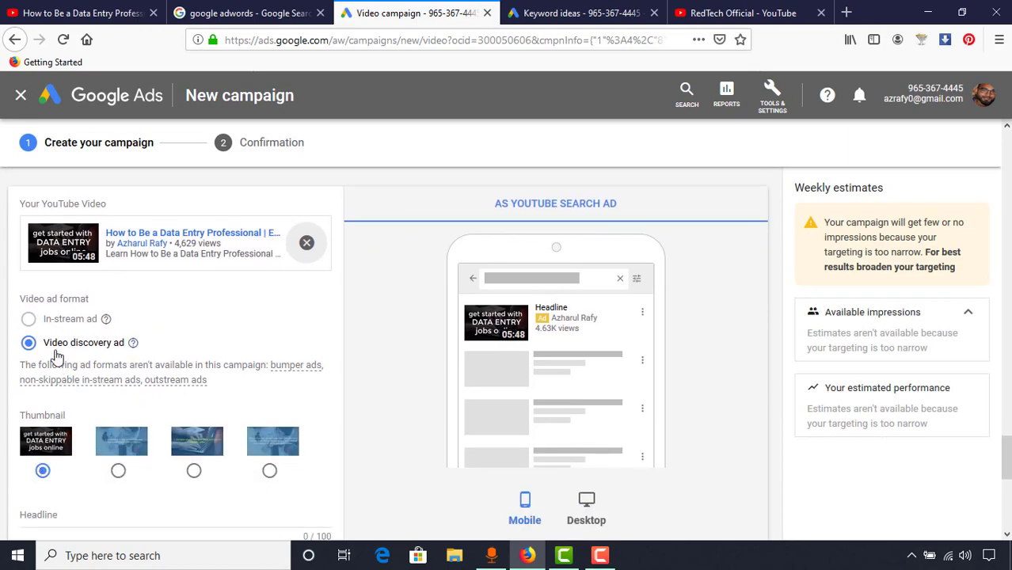
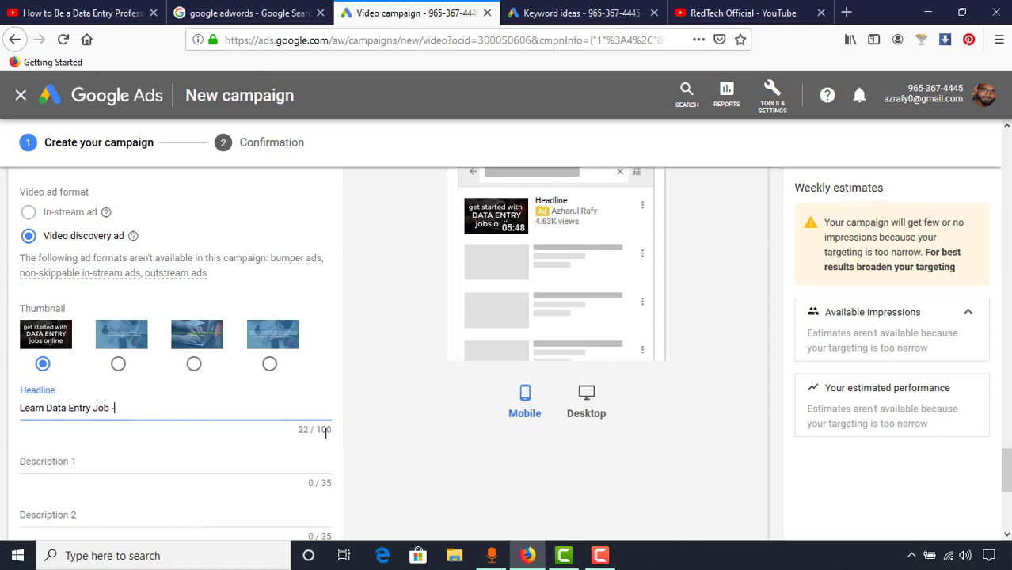
text(and Make Money Online)
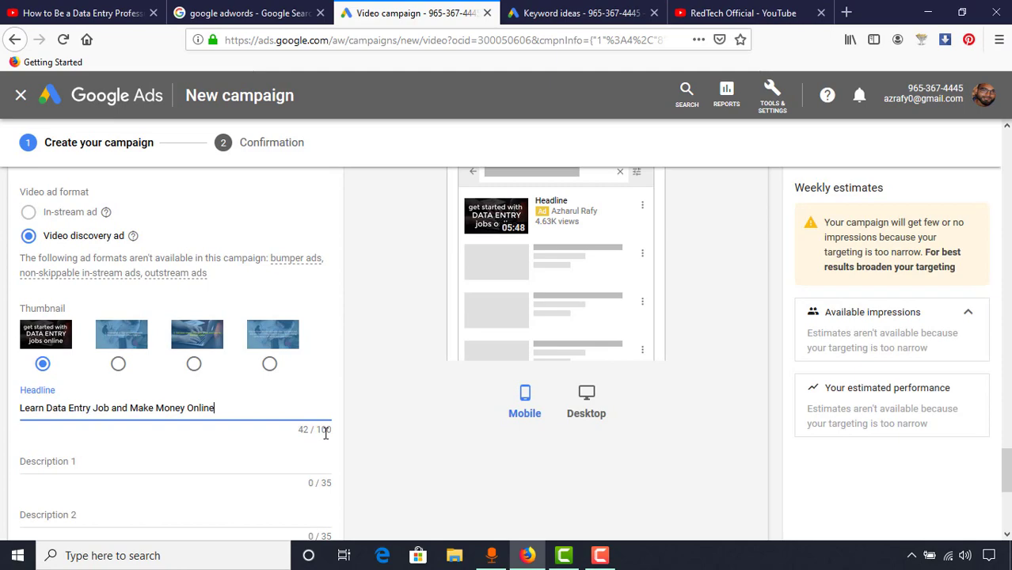
key(BackSpace)
key(BackSpace)
key(BackSpace)
key(BackSpace)
key(BackSpace)
key(BackSpace)
key(BackSpace)
key(BackSpace)
key(BackSpace)
key(BackSpace)
key(BackSpace)
key(BackSpace)
key(BackSpace)
key(BackSpace)
key(BackSpace)
key(BackSpace)
key(BackSpace)
key(BackSpace)
key(BackSpace)
key(BackSpace)
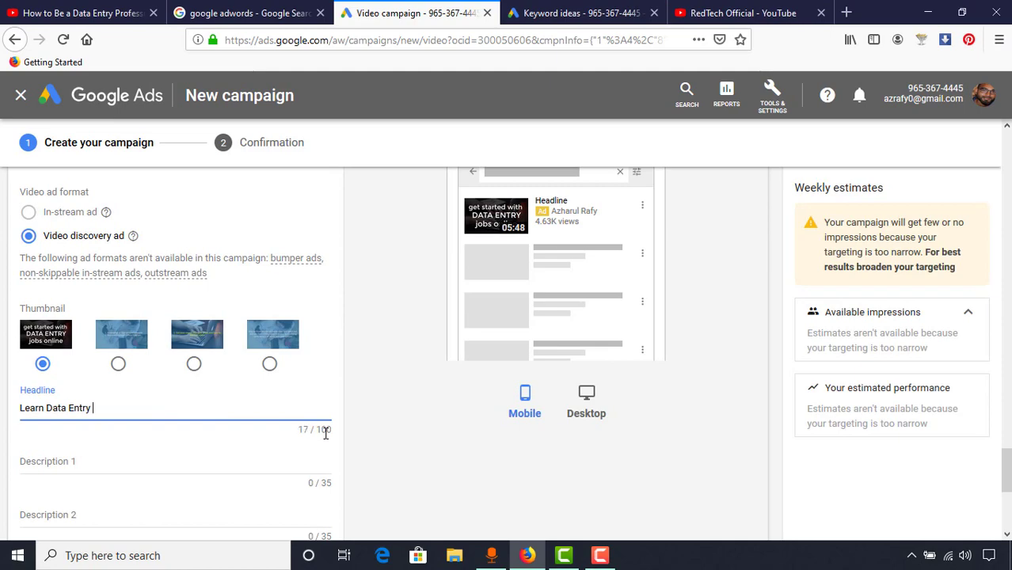
Complete the ad headline as "Learn Data Entry Step by Step" and move on to Description 1
text(Stp)
key(BackSpace)
key(BackSpace)
text(ep by Step)
click(65, 468)
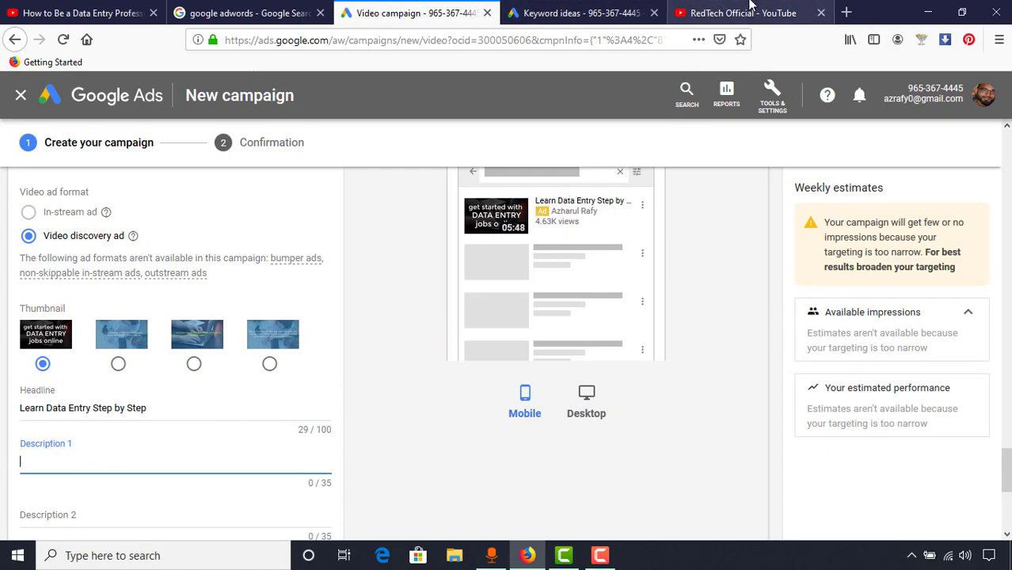
Search YouTube for "work from home data entry jobs" to examine how ads are worded, and return to the campaign
click(718, 13)
click(690, 98)
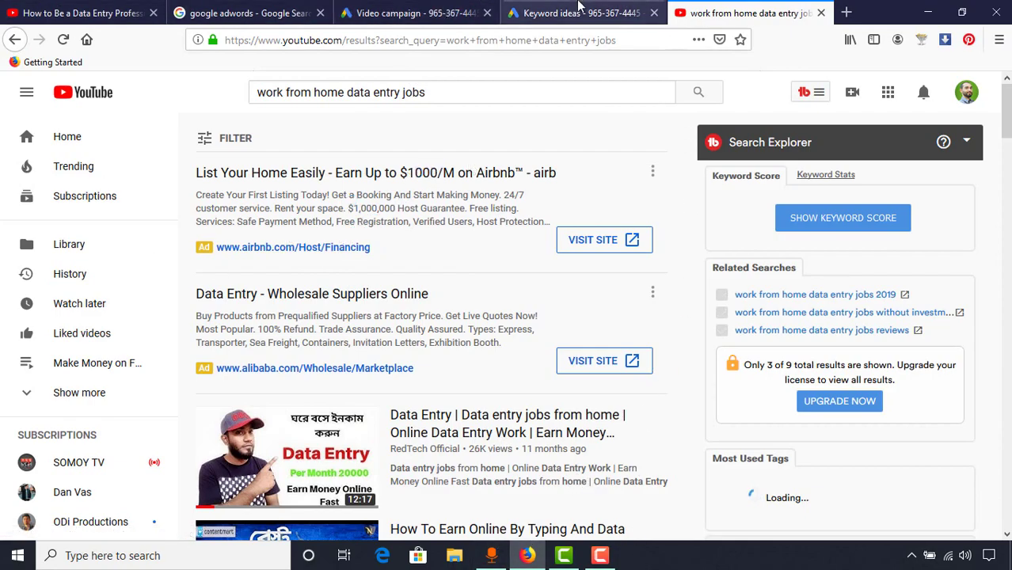
click(349, 6)
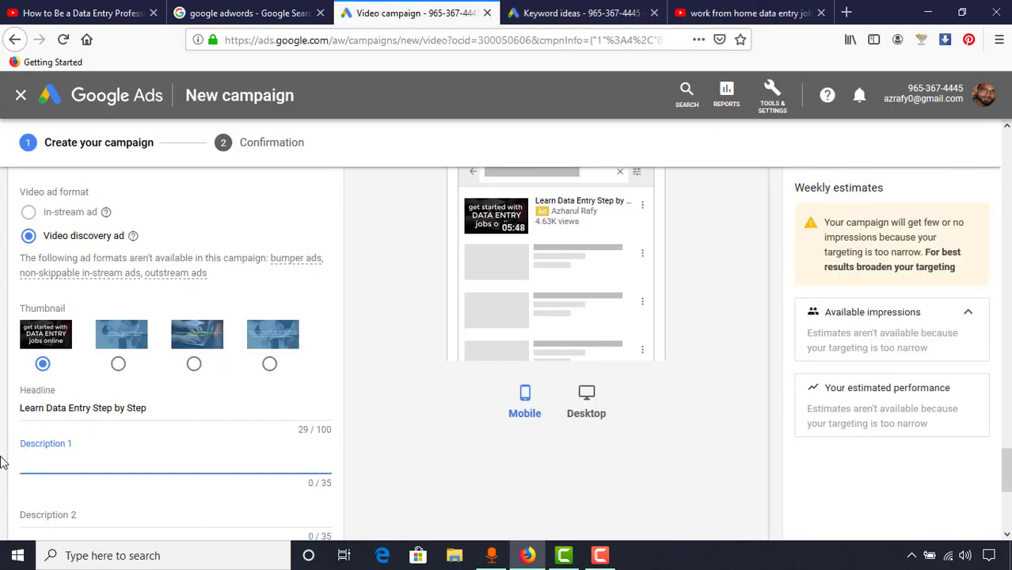
Enter "Learn Data Entry through this video" as the ad's Description 1
text(Learn Data )
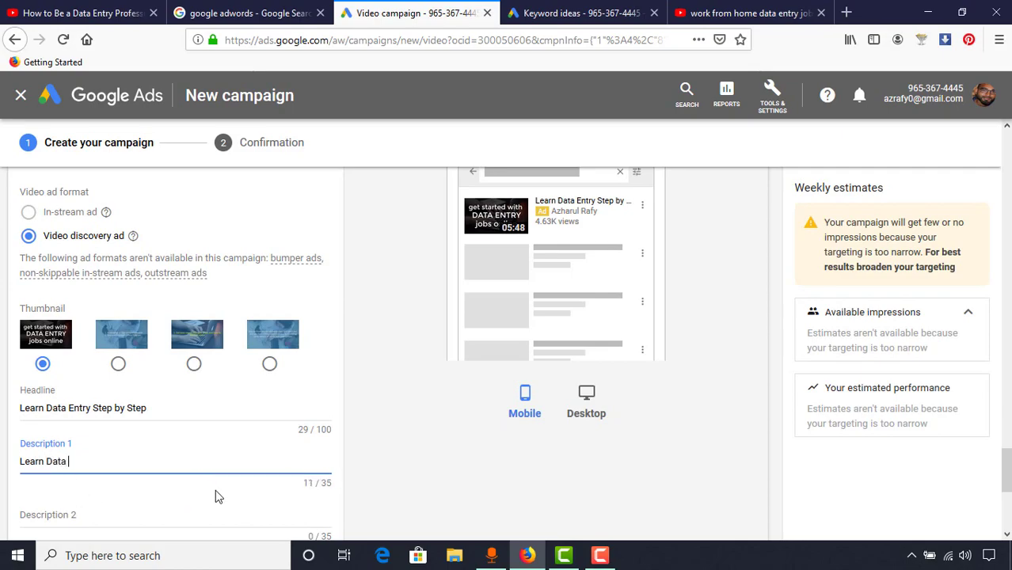
text(Entry)
key(BackSpace)
key(BackSpace)
key(BackSpace)
text(ry tho)
key(BackSpace)
text(rough thi)
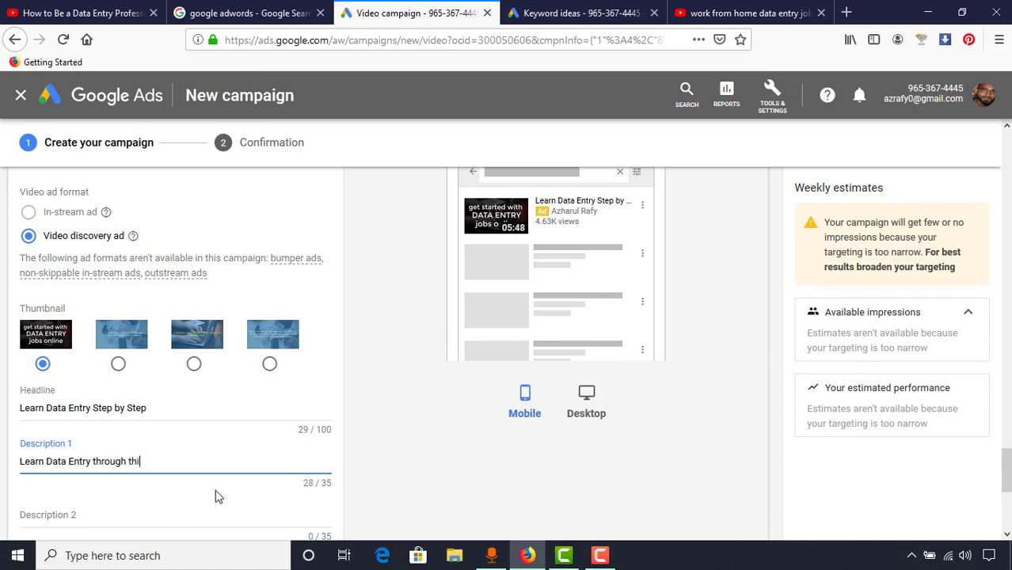
text(s course)
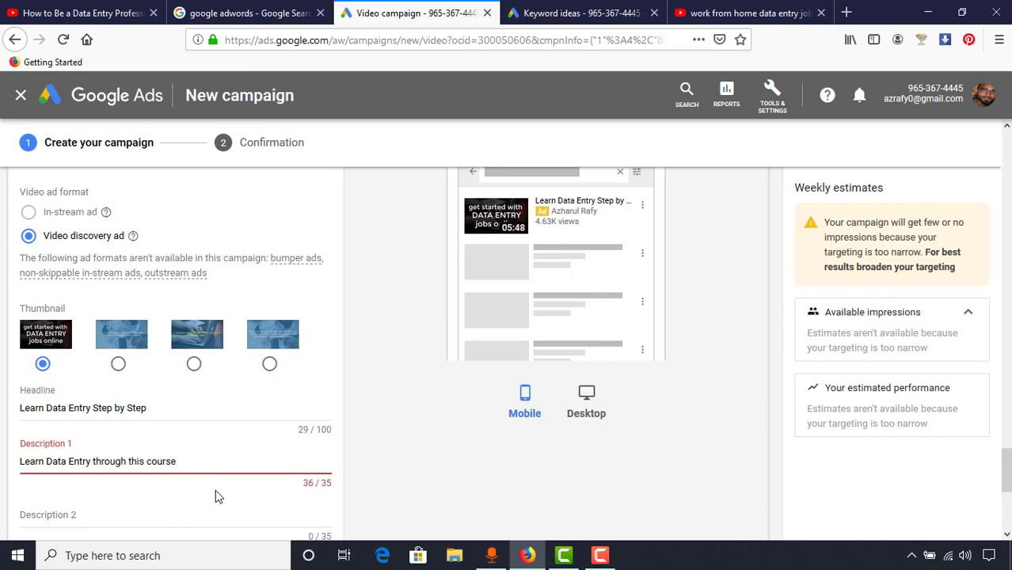
double_click(158, 464)
key(BackSpace)
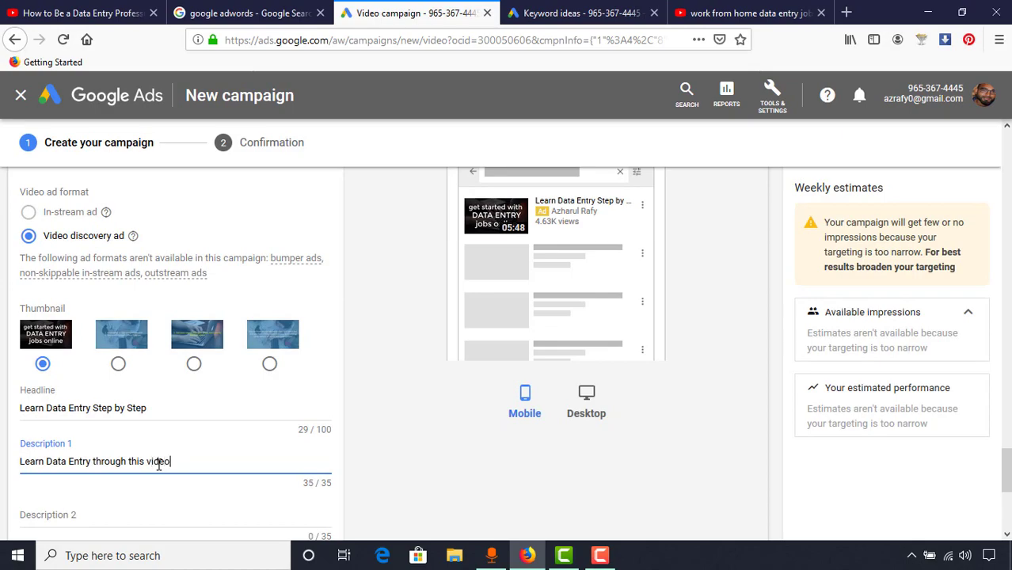
Enter "lessons, and make money online." as the ad's Description 2
scroll(71, 461, down, 1)
click(88, 480)
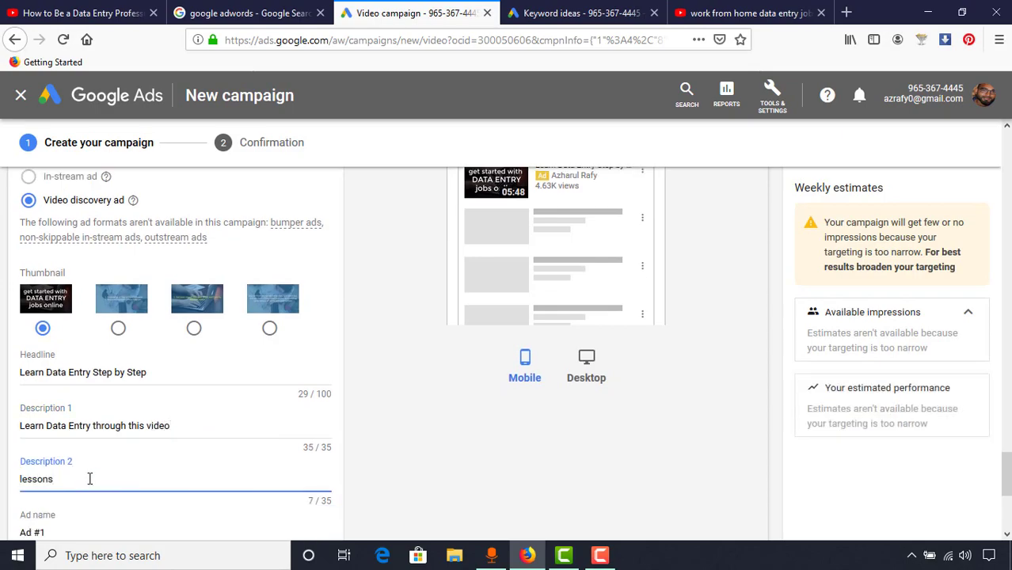
text(lessons, and make money online.)
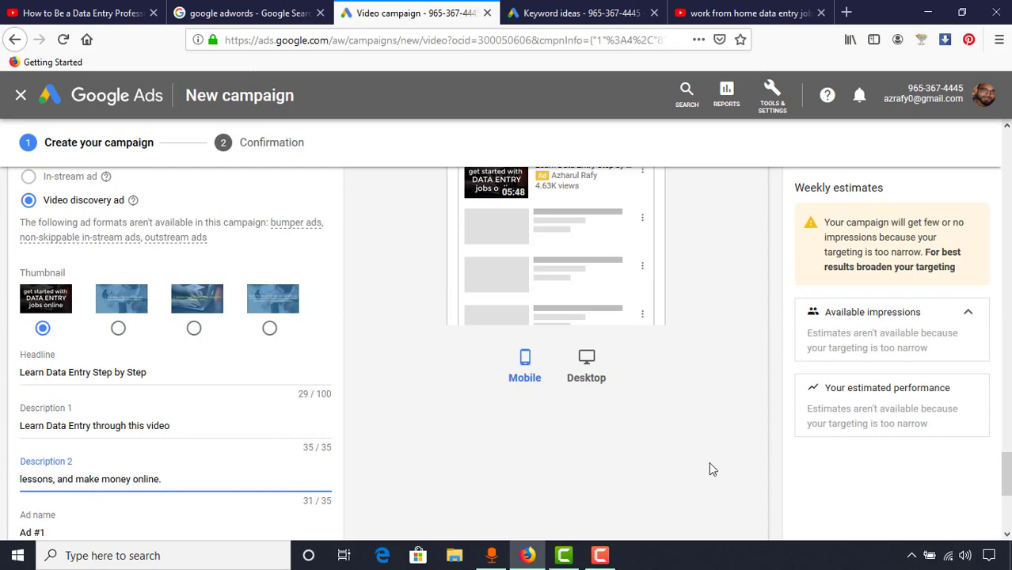
Preview the YouTube search ad in its desktop layout
scroll(710, 469, up, 3)
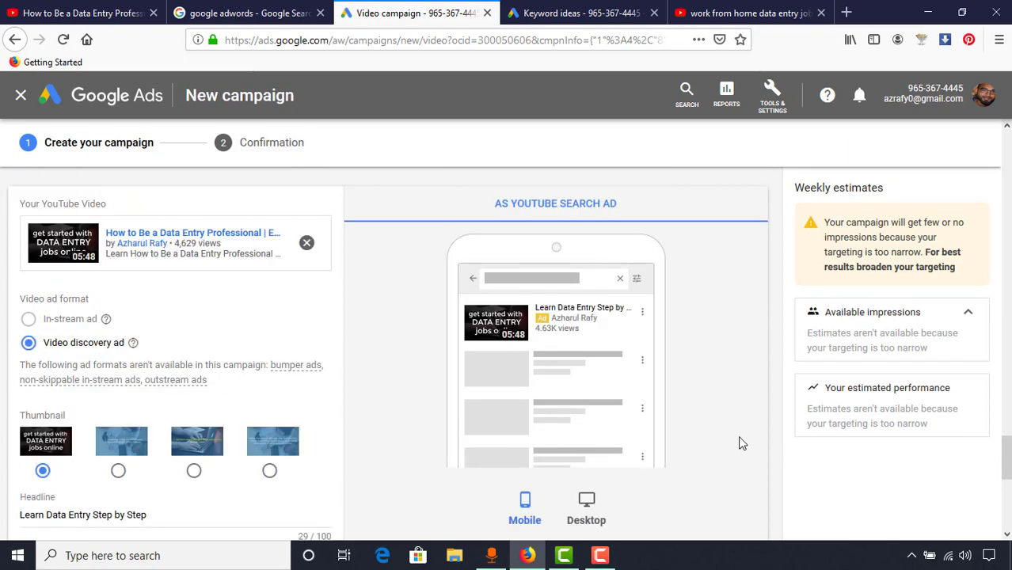
click(577, 516)
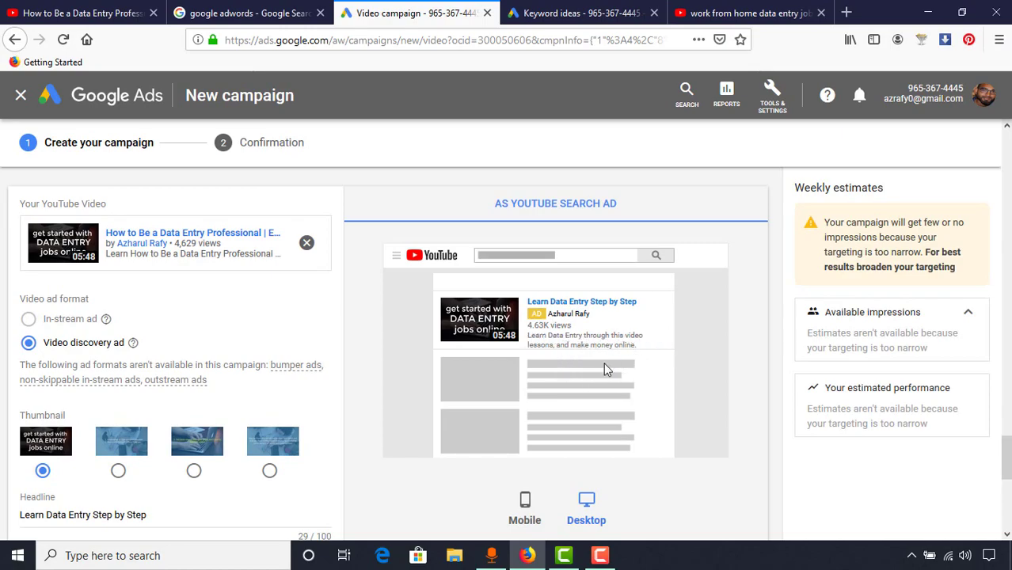
scroll(139, 375, down, 3)
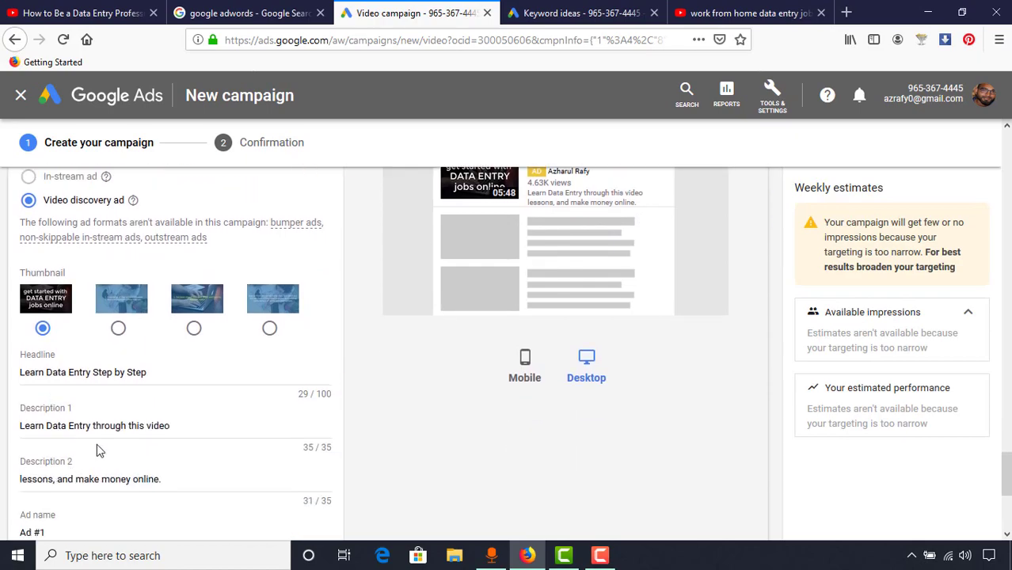
Remove the word "this" from Description 1 so it reads "Learn Data Entry through video", and check the ad preview
click(139, 427)
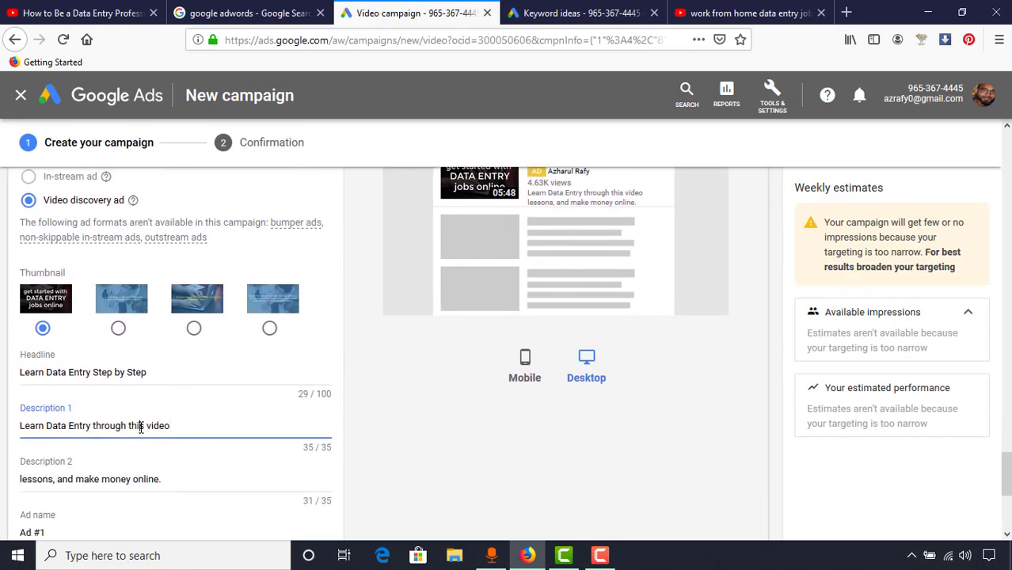
double_click(141, 428)
key(BackSpace)
scroll(659, 356, up, 2)
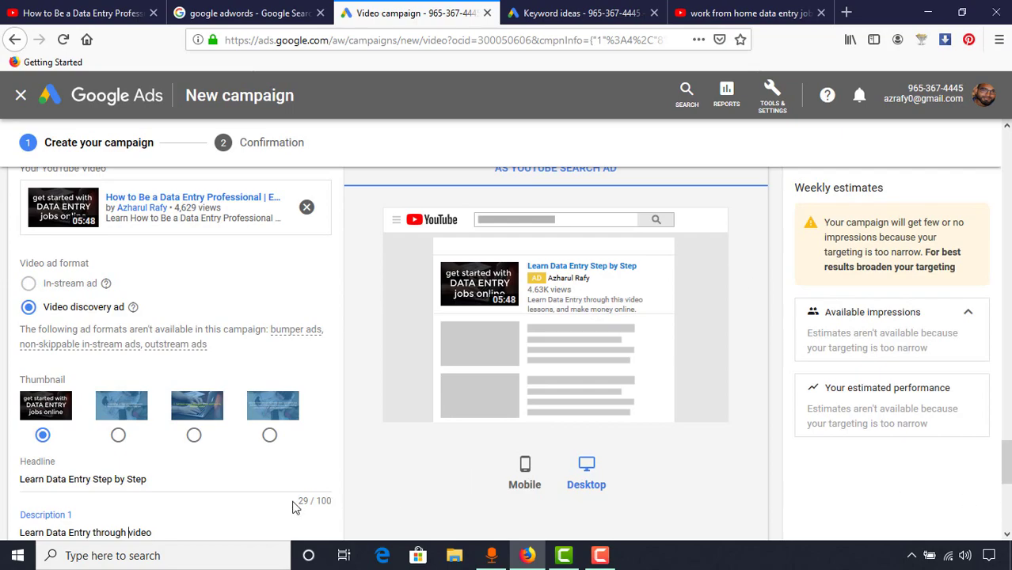
Name the video discovery ad "Data Entry" and save the new campaign
scroll(23, 464, down, 3)
triple_click(63, 394)
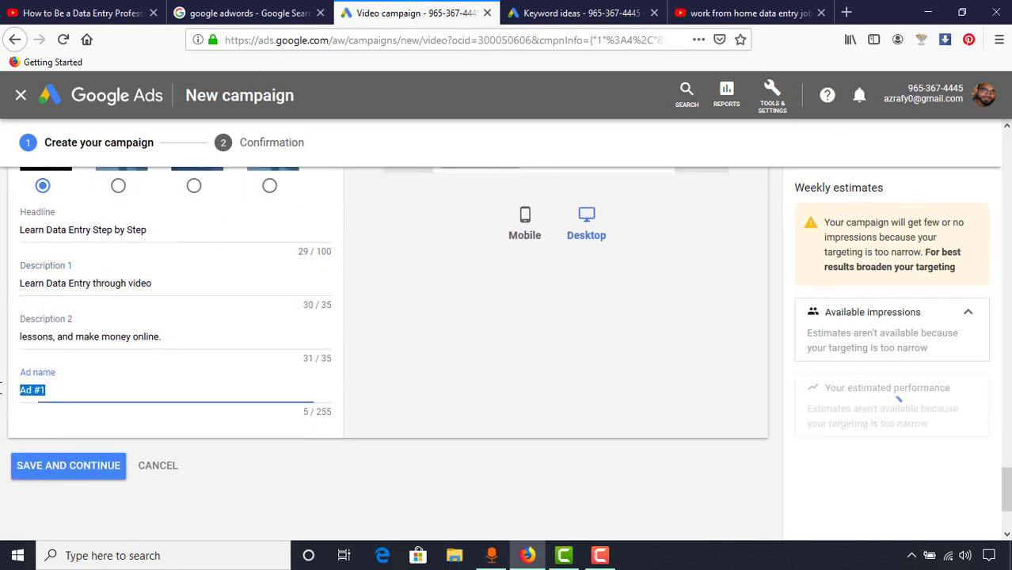
key(BackSpace)
text(D)
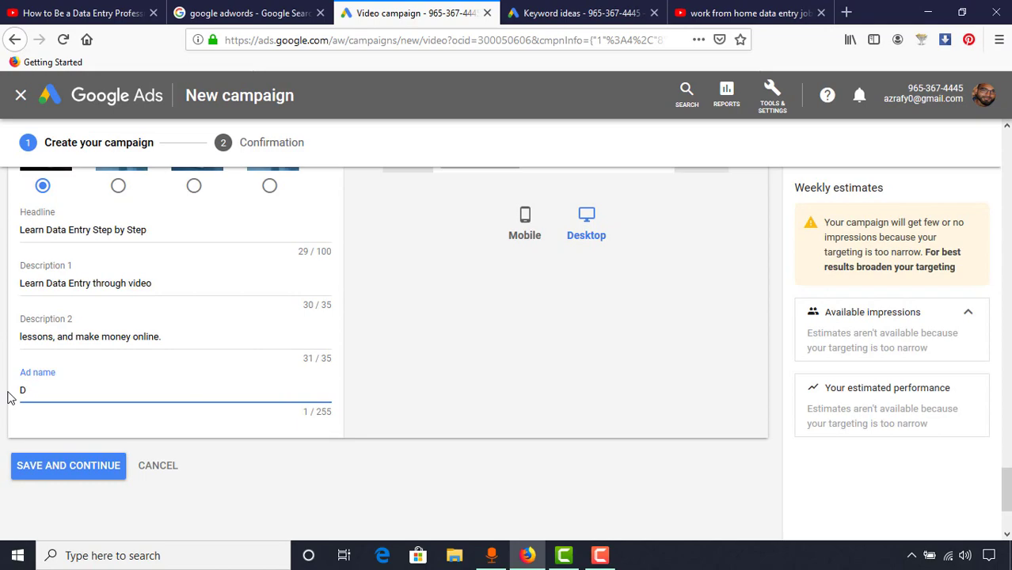
text(ata Entry)
click(72, 473)
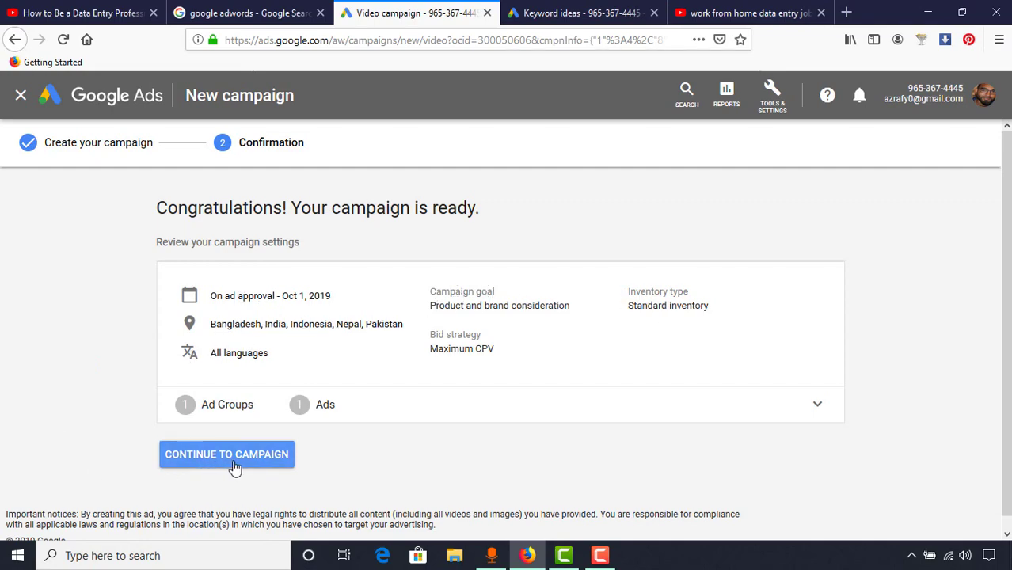
Continue to the created campaign and open the account's billing settings
click(264, 464)
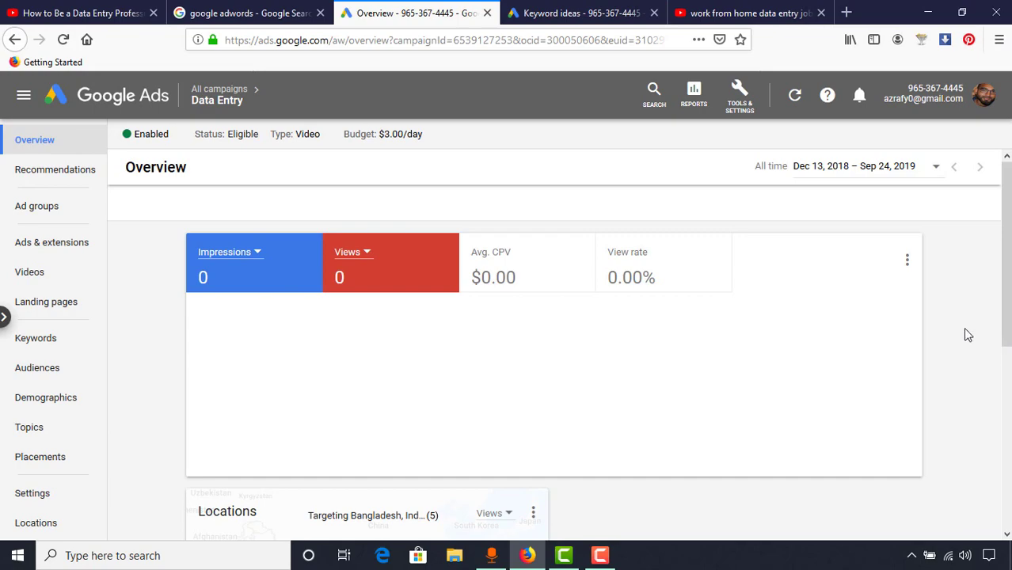
click(743, 100)
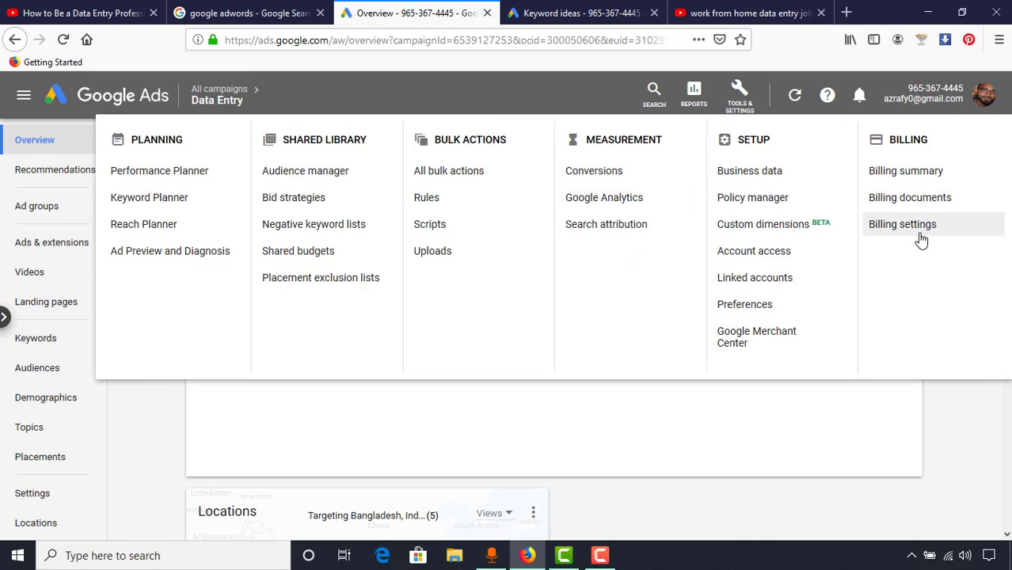
click(919, 237)
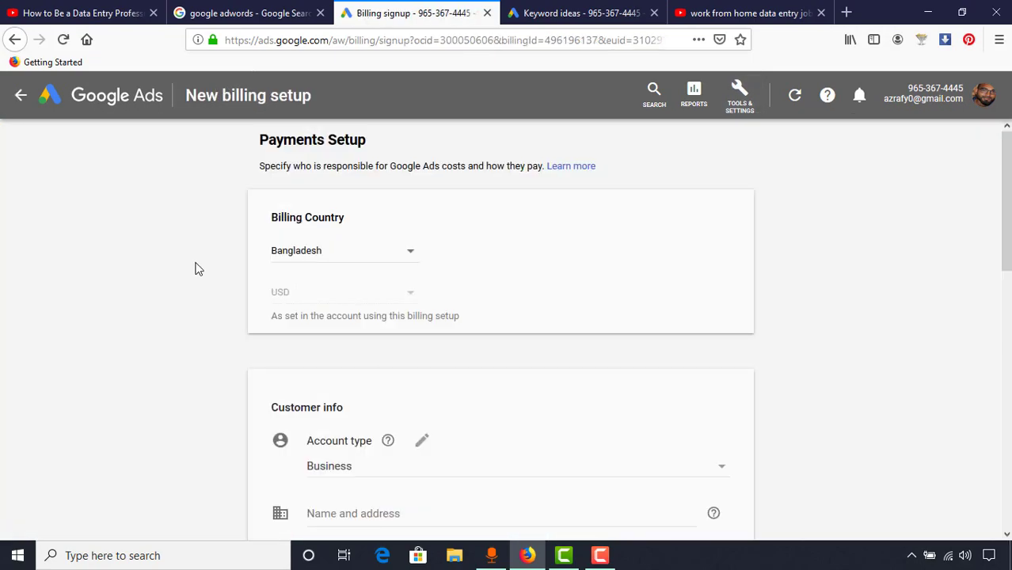
Keep Bangladesh as the billing country and set the customer's account type to Individual
click(354, 264)
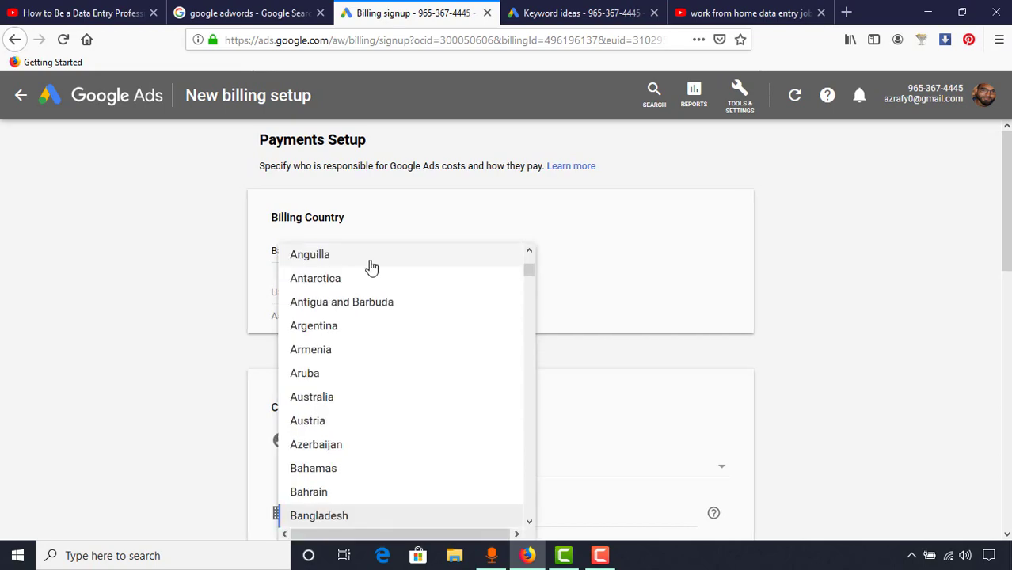
click(238, 250)
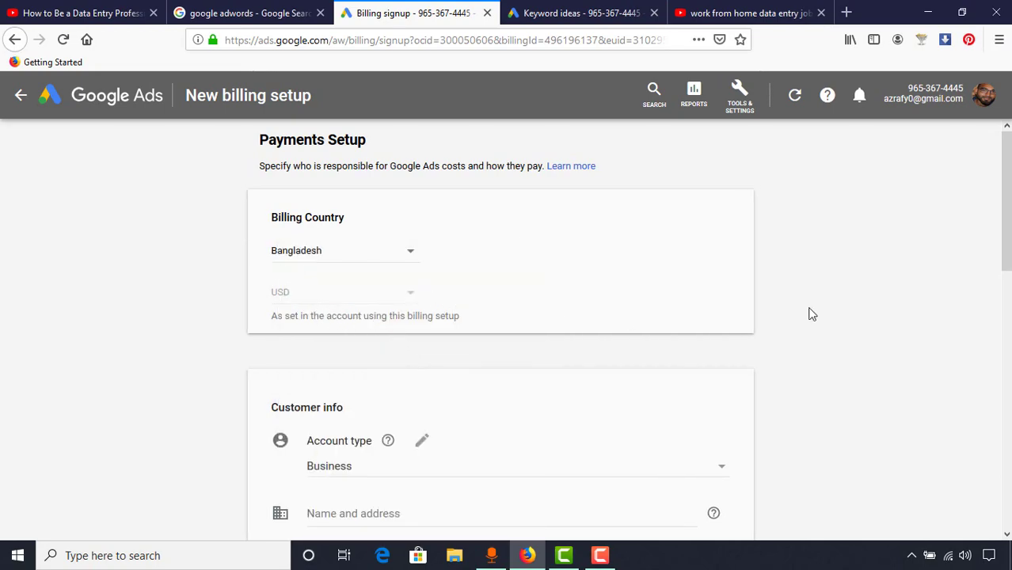
scroll(808, 312, down, 3)
click(343, 334)
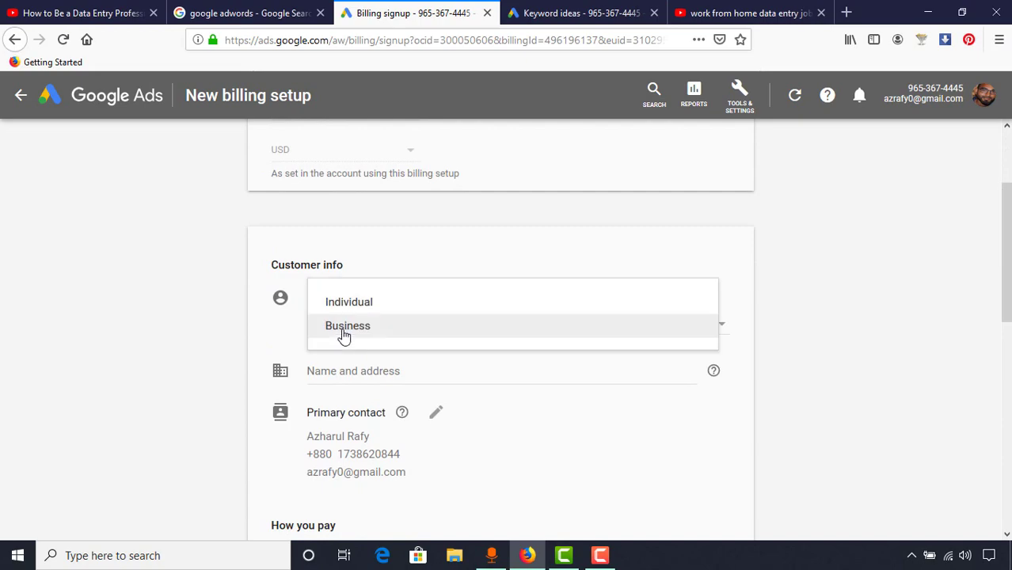
click(333, 309)
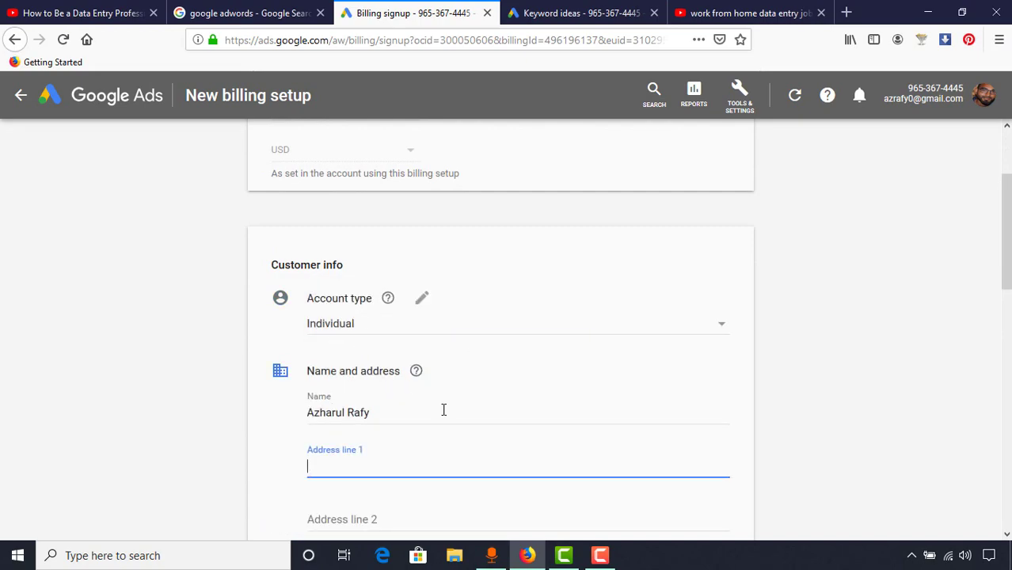
Choose Automatic payments as the way to pay and open the card details for entry
scroll(281, 357, down, 3)
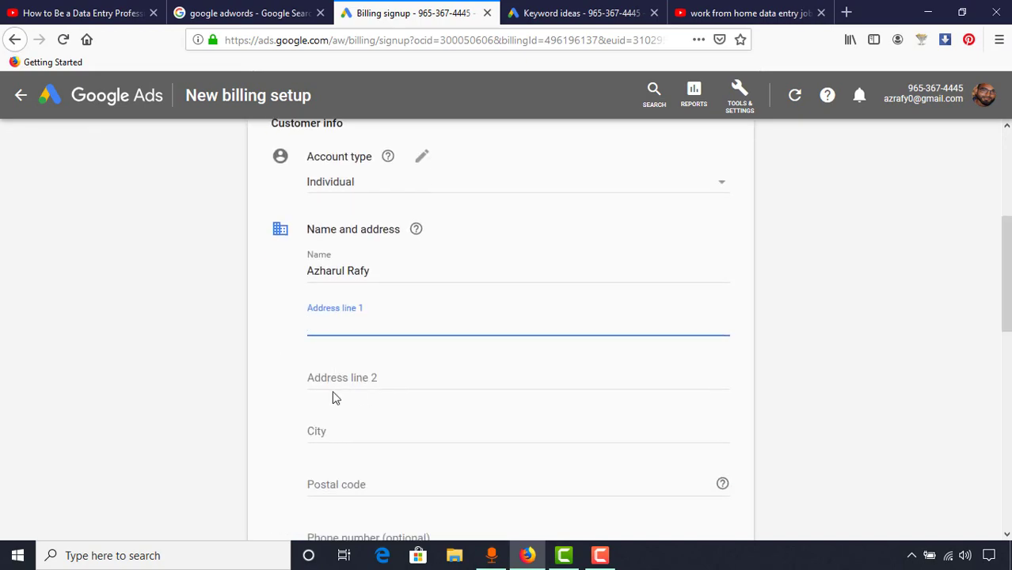
scroll(332, 390, down, 4)
scroll(365, 212, down, 3)
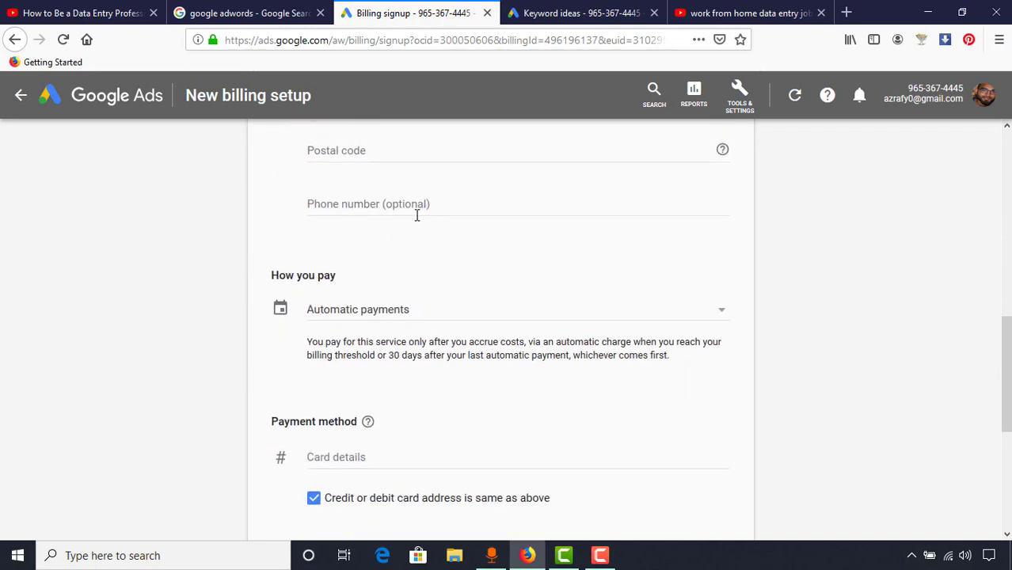
scroll(417, 215, down, 3)
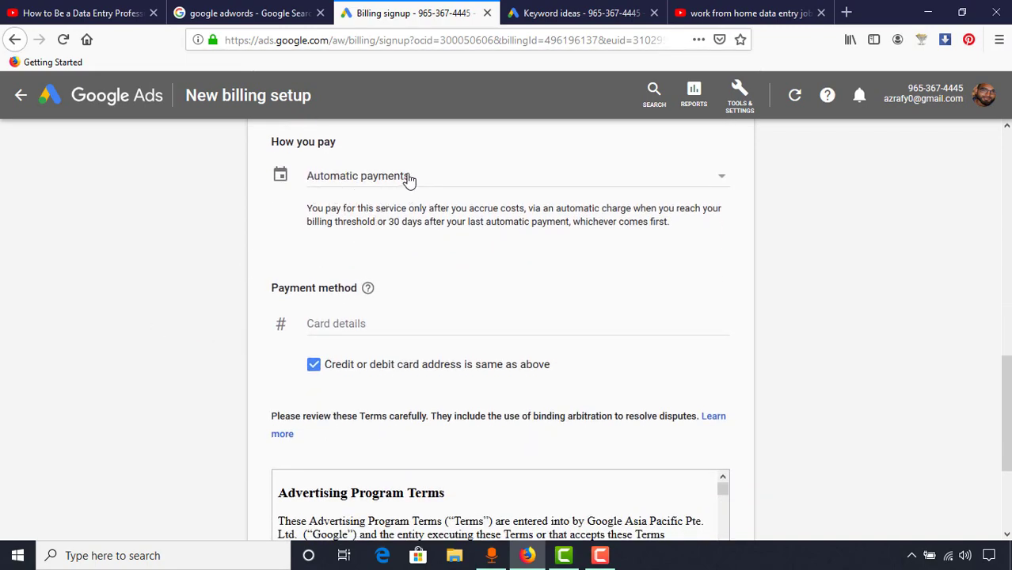
click(408, 178)
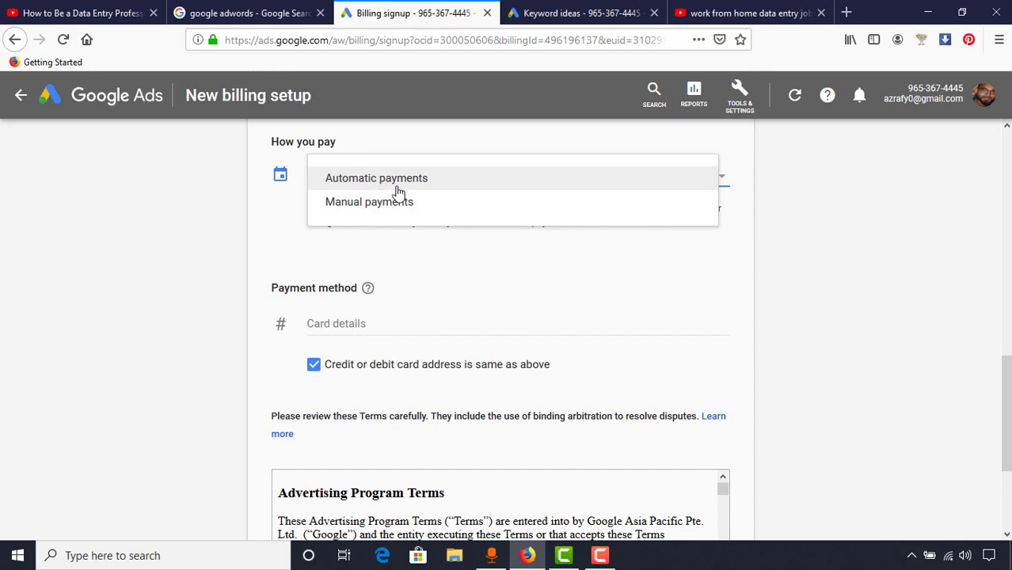
click(401, 184)
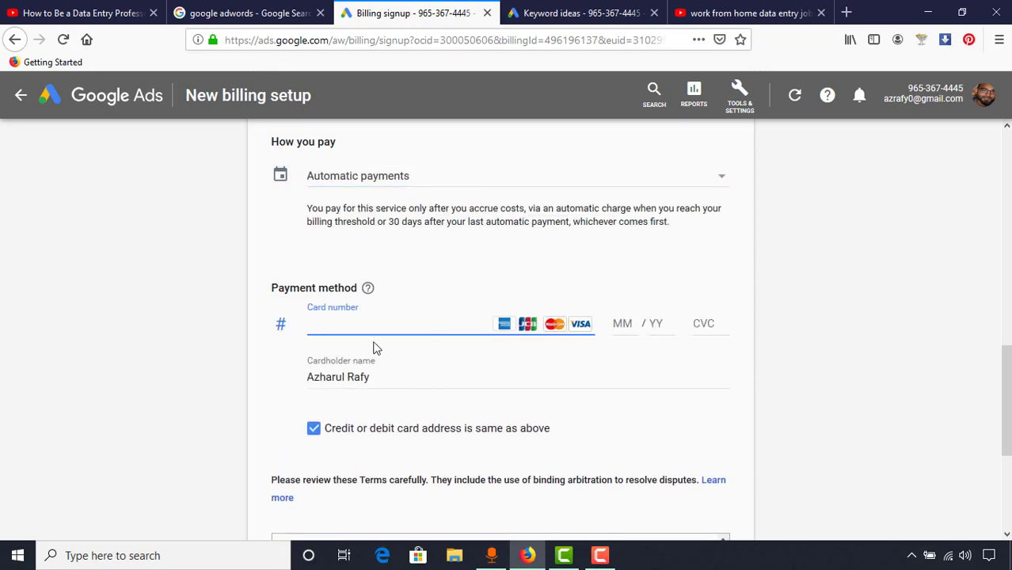
Agree to the Google Ads terms and conditions at the end of the billing setup form
scroll(302, 300, down, 3)
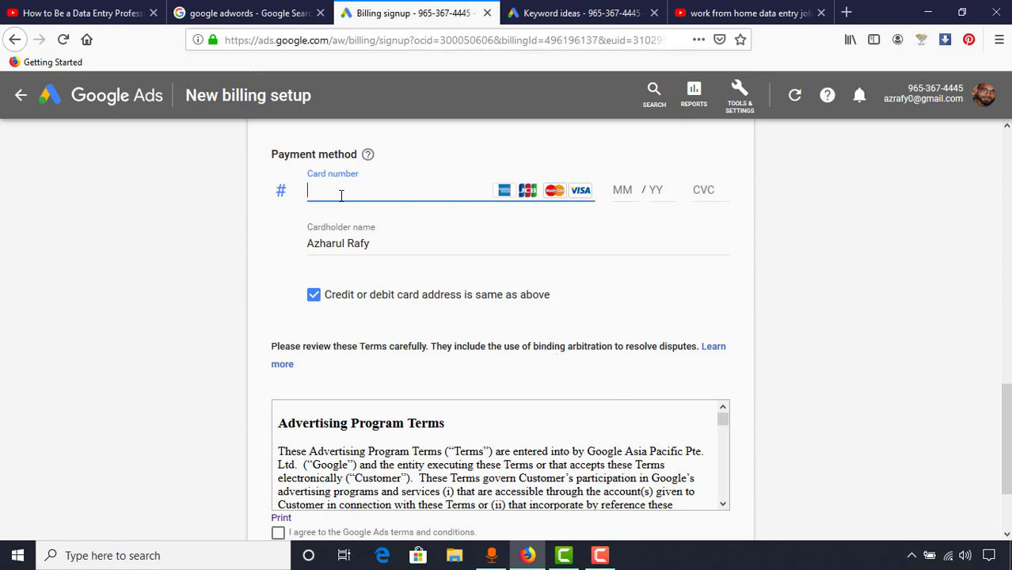
scroll(827, 334, down, 3)
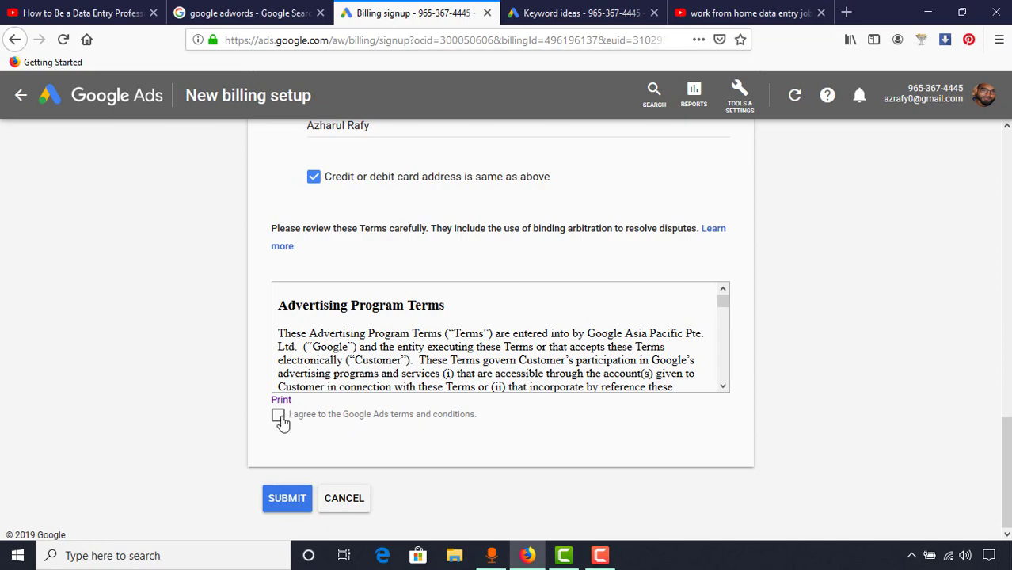
click(278, 415)
scroll(135, 402, up, 2)
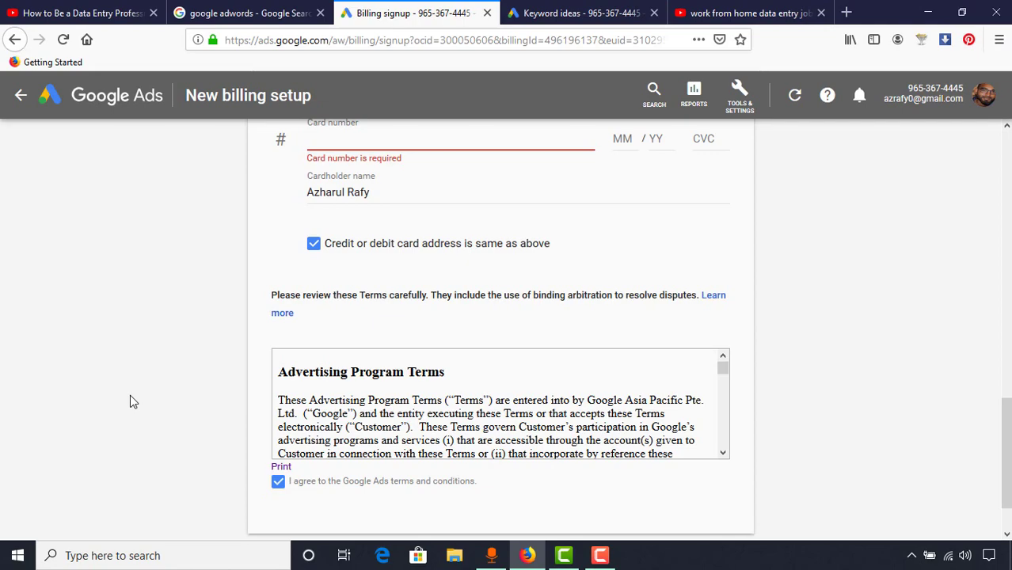